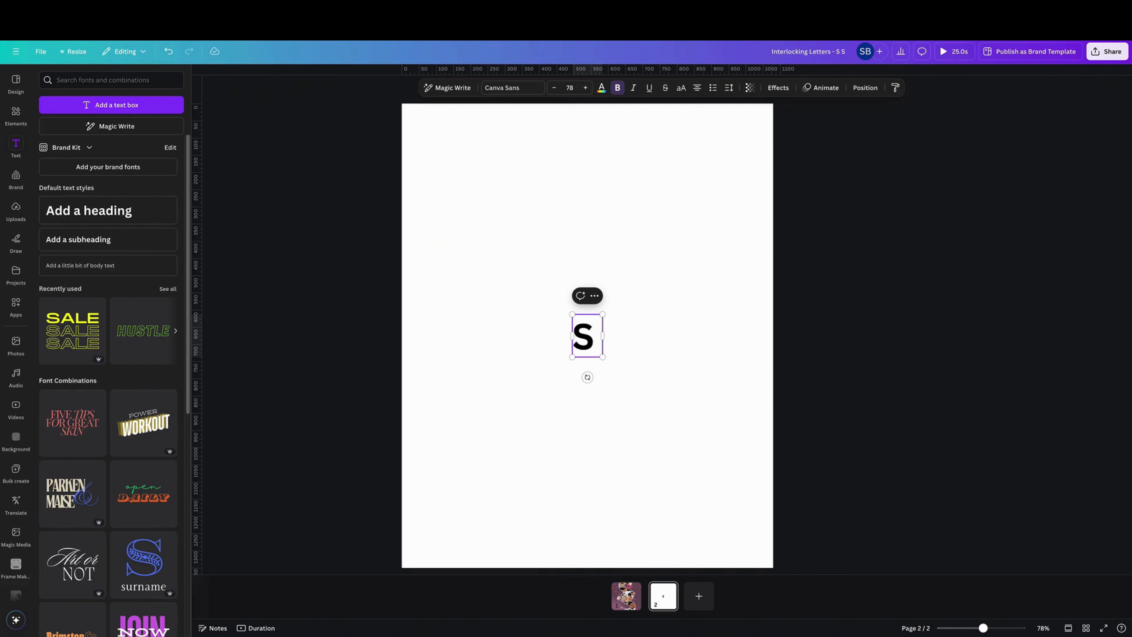
# Complete the text as "S S" and set its font to Anton
pyautogui.write('S')
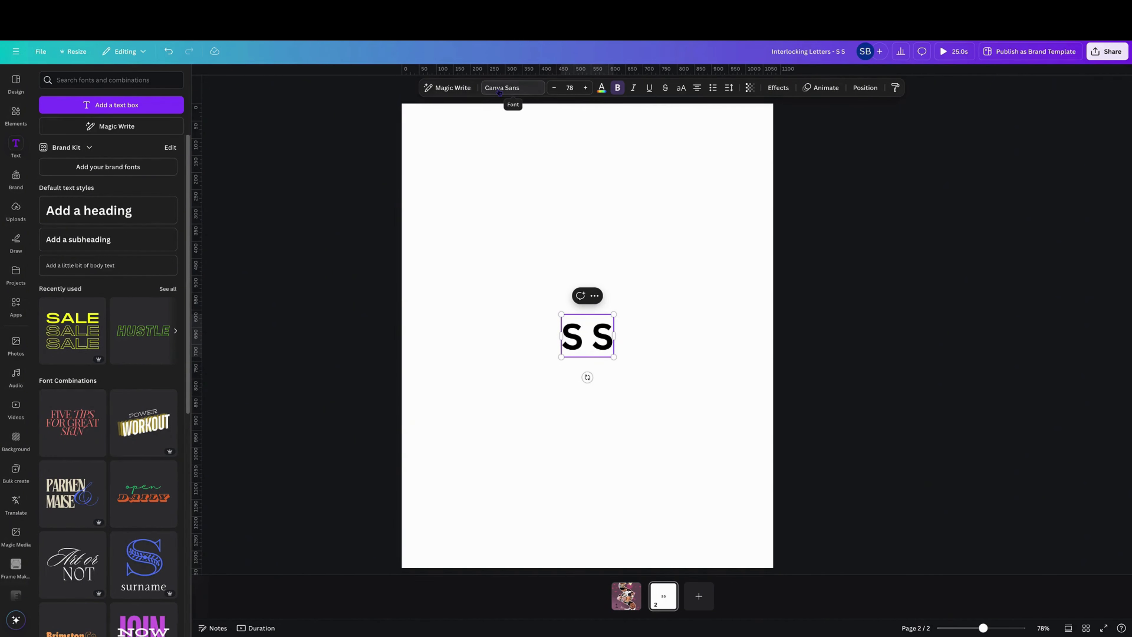
pyautogui.click(520, 92)
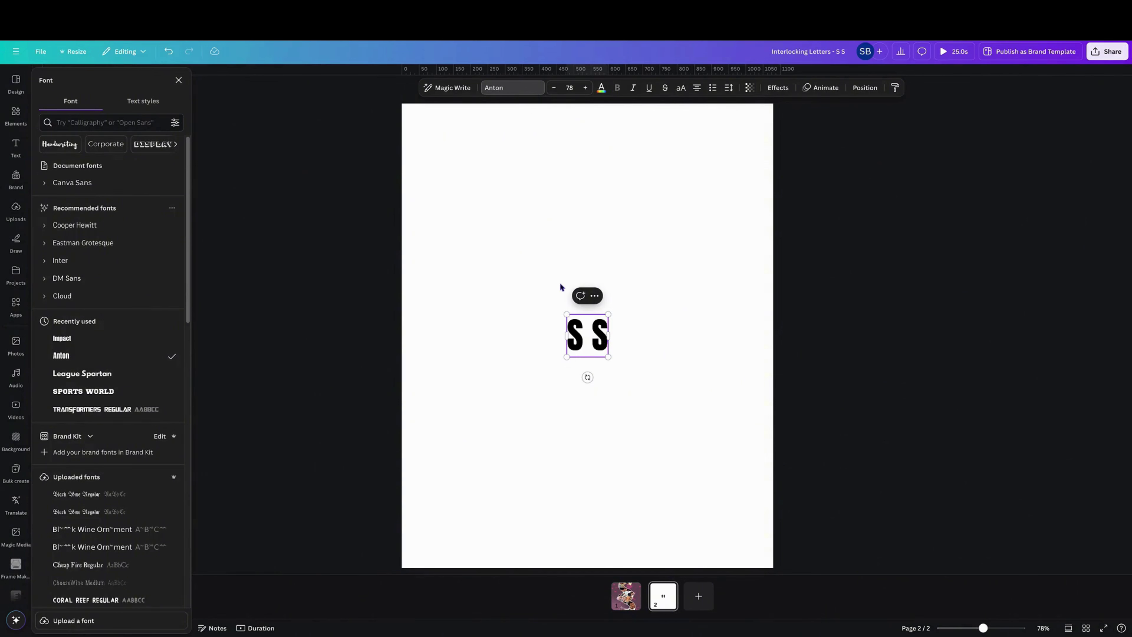
# Enlarge the "S S" text to about 648 px wide and centre it on the page horizontally and vertically
pyautogui.moveTo(609, 314); pyautogui.dragTo(710, 209)
pyautogui.moveTo(567, 357); pyautogui.dragTo(487, 439)
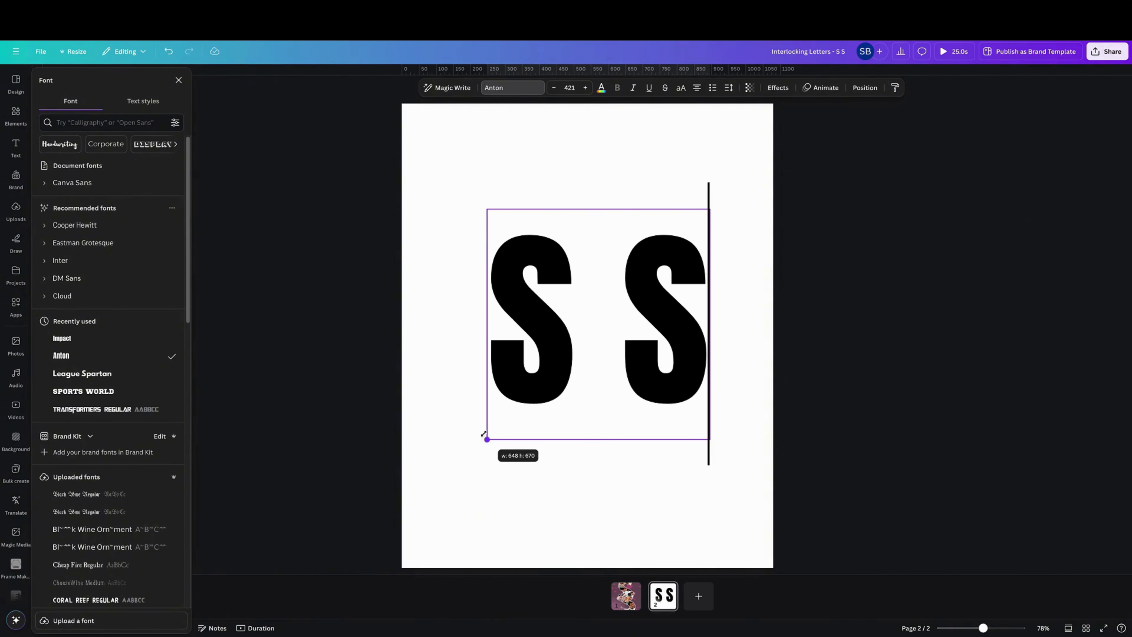
pyautogui.click(724, 361)
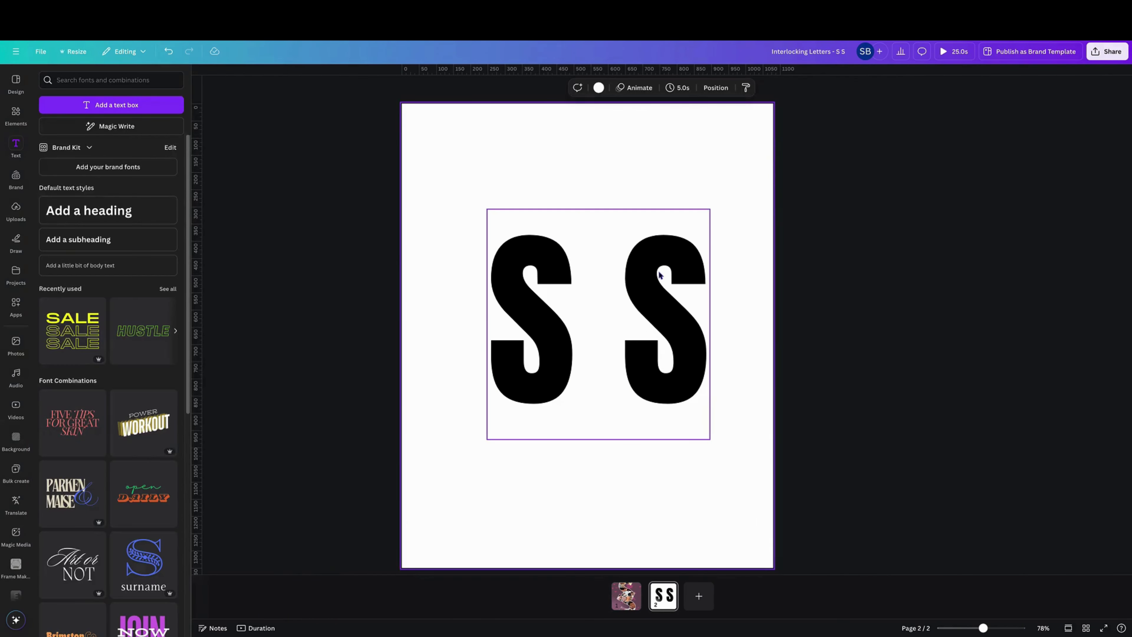
pyautogui.click(865, 88)
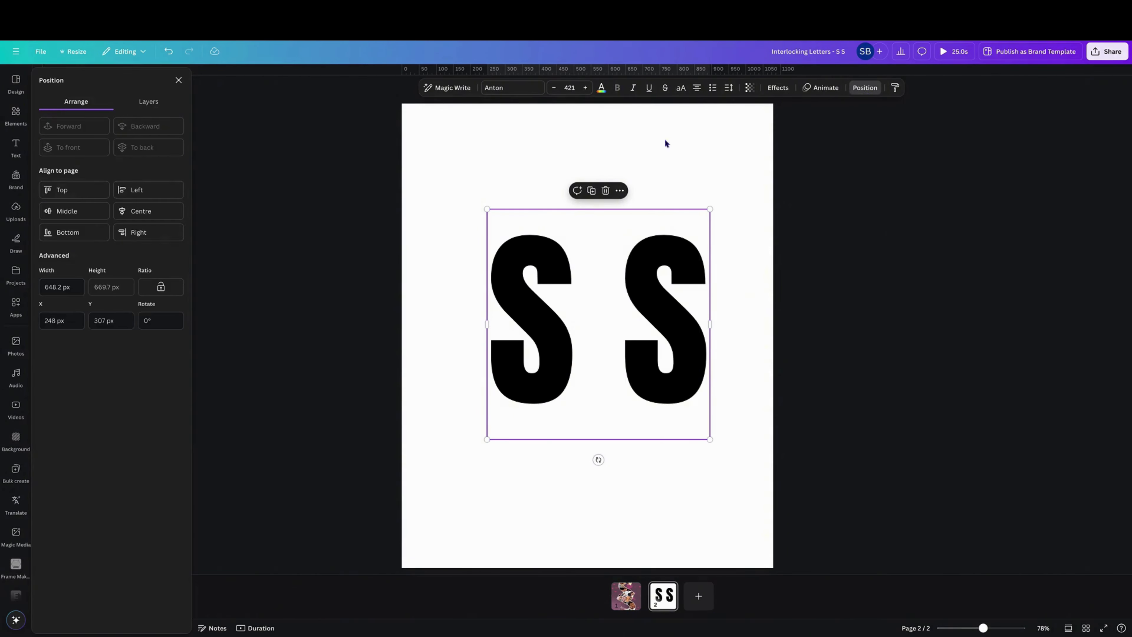
pyautogui.click(143, 214)
pyautogui.click(106, 212)
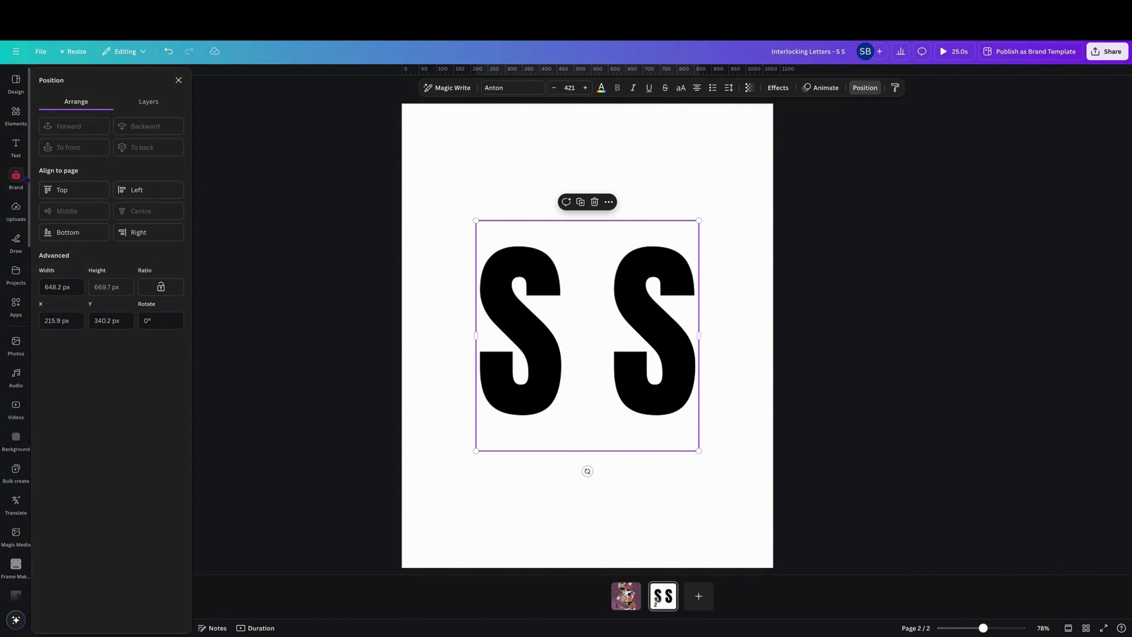
# Add a rounded square shape and stretch it on all four sides until it covers both letters with a margin
pyautogui.click(16, 114)
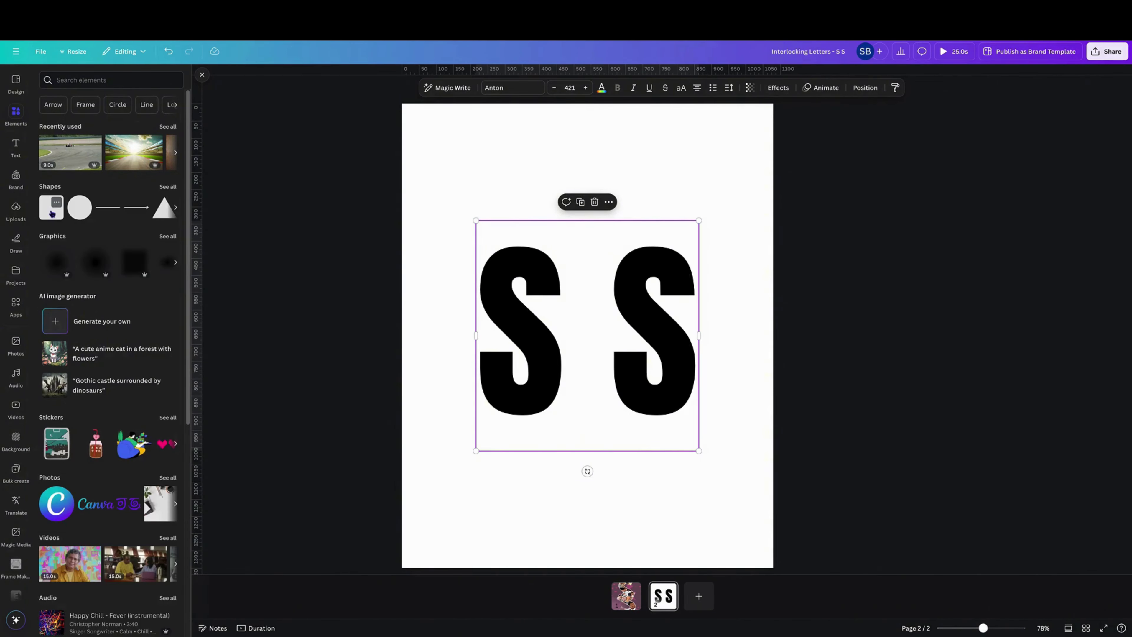
pyautogui.click(51, 208)
pyautogui.moveTo(587, 280); pyautogui.dragTo(587, 201)
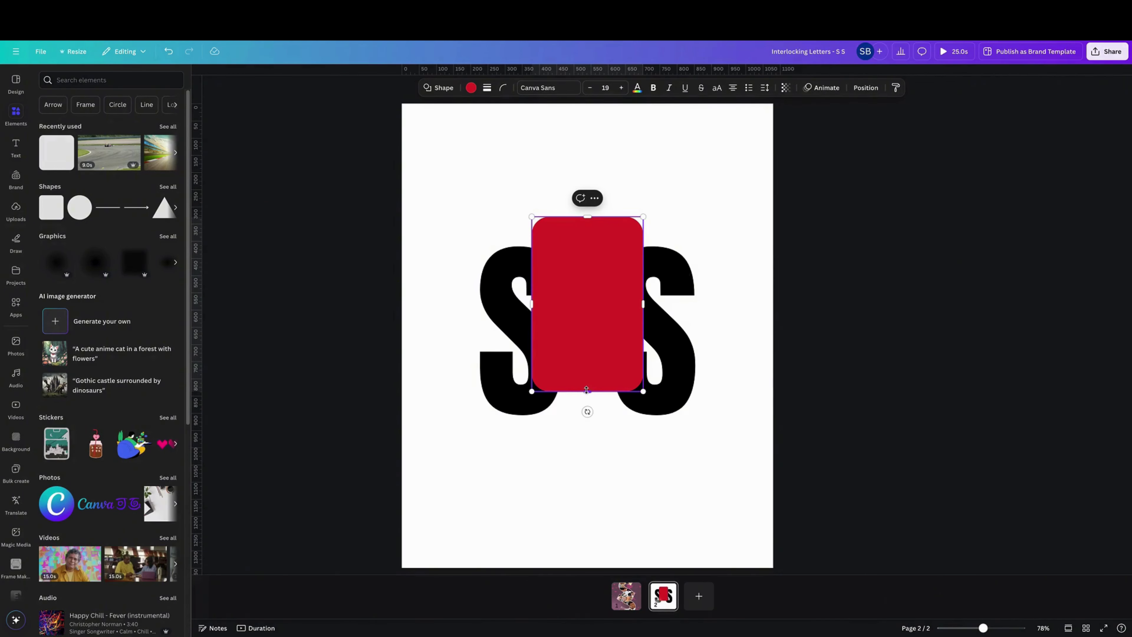
pyautogui.moveTo(586, 390); pyautogui.dragTo(586, 451)
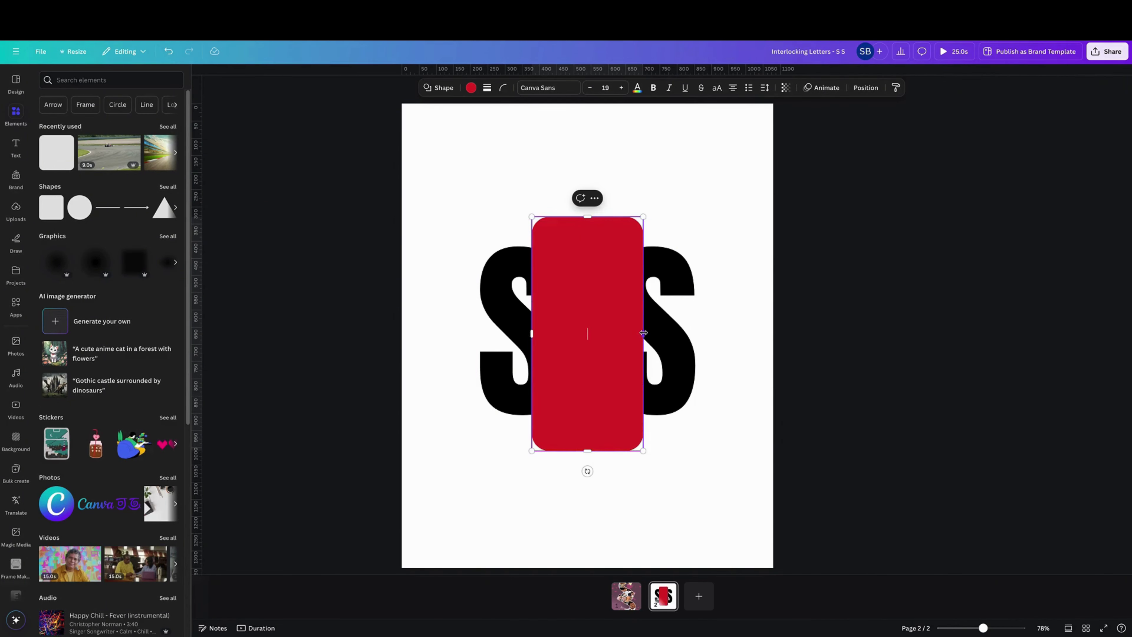
pyautogui.moveTo(644, 332); pyautogui.dragTo(722, 333)
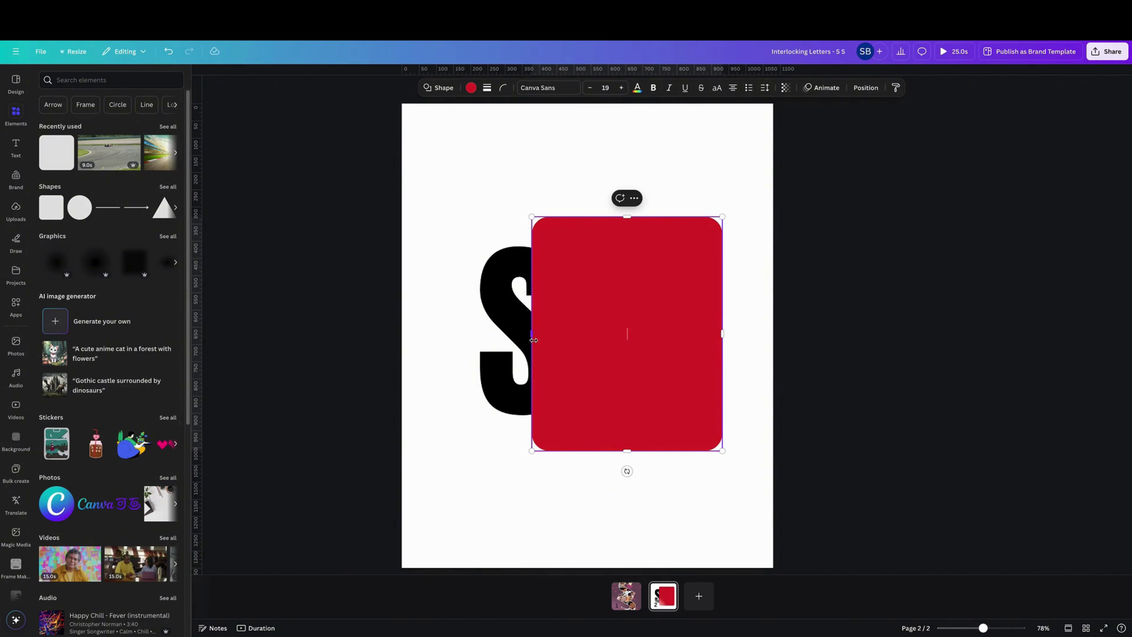
pyautogui.moveTo(533, 334); pyautogui.dragTo(448, 334)
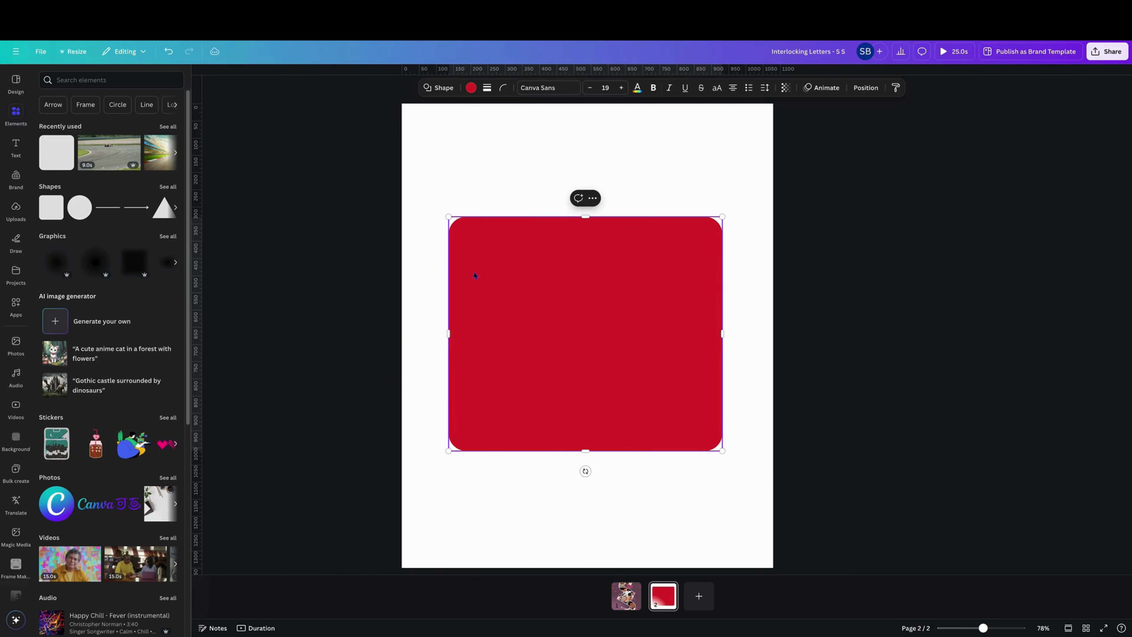
# Send the rounded rectangle to the back, behind the "S S" text
pyautogui.rightClick(473, 262)
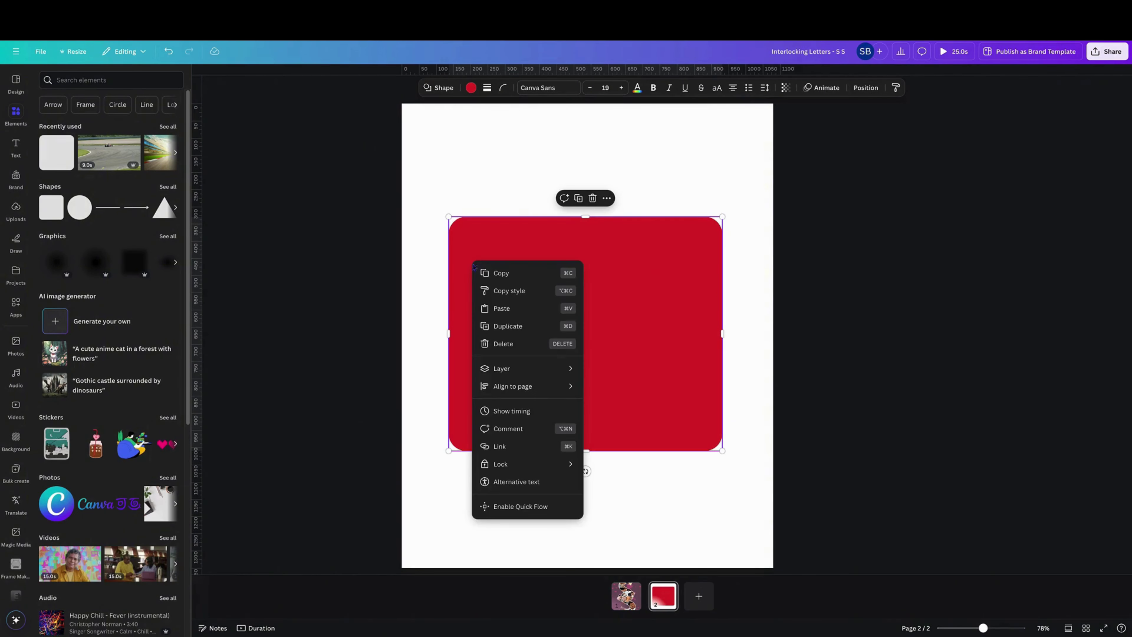
pyautogui.moveTo(499, 376)
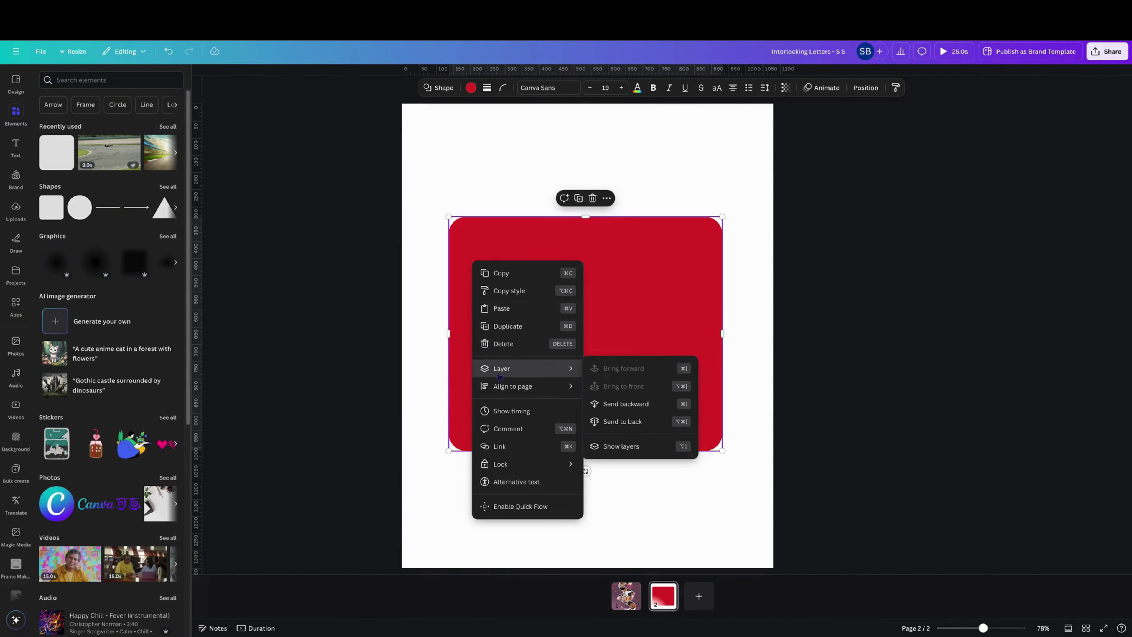
pyautogui.click(623, 421)
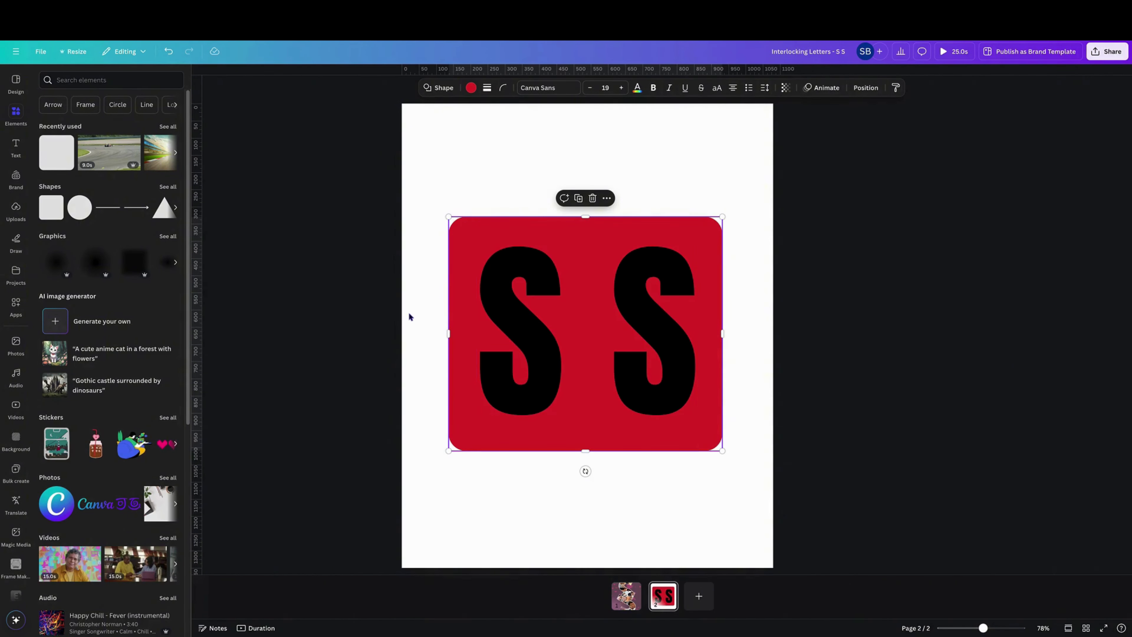
pyautogui.click(410, 317)
# Change the colour of the "S S" letters to white
pyautogui.click(505, 311)
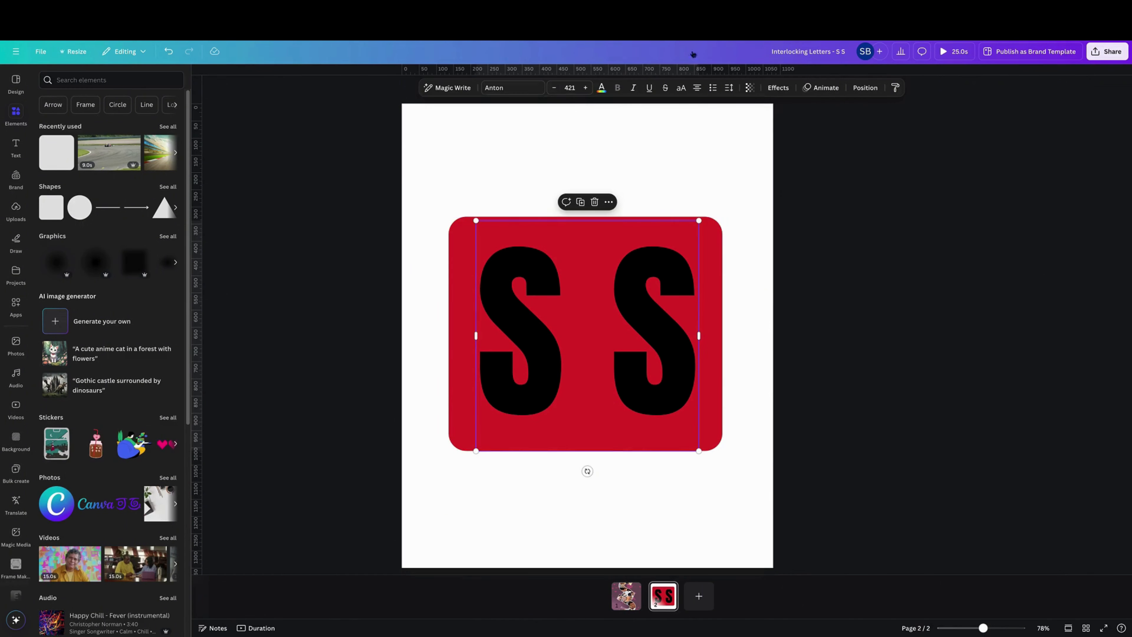
pyautogui.click(601, 88)
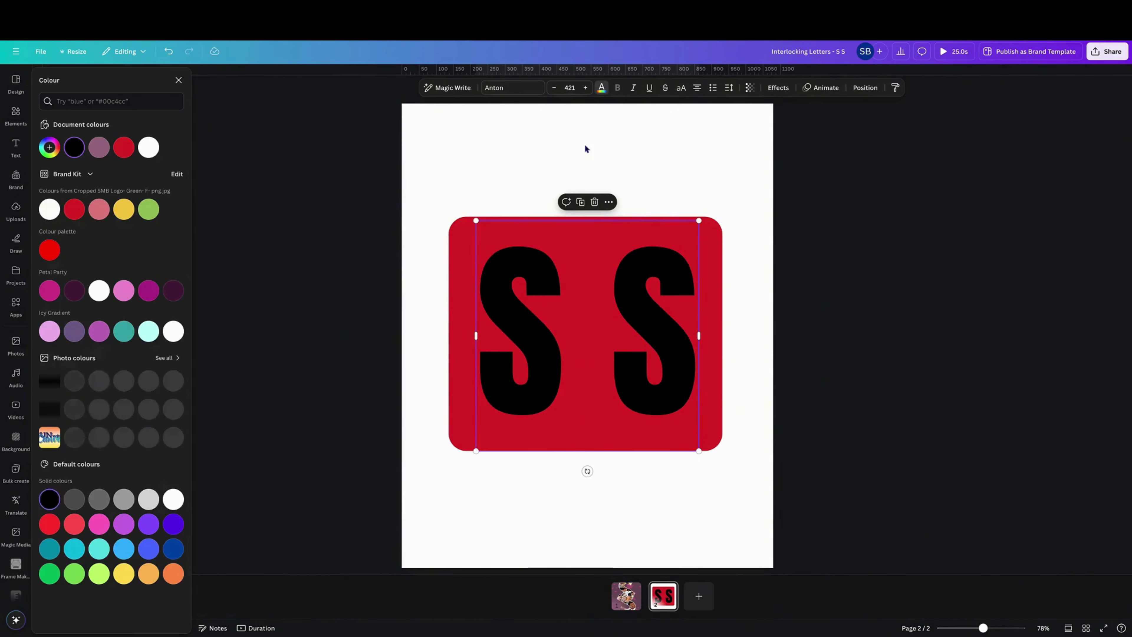
pyautogui.click(173, 499)
# Recolour the rounded rectangle behind the letters with the default solid yellow
pyautogui.click(453, 252)
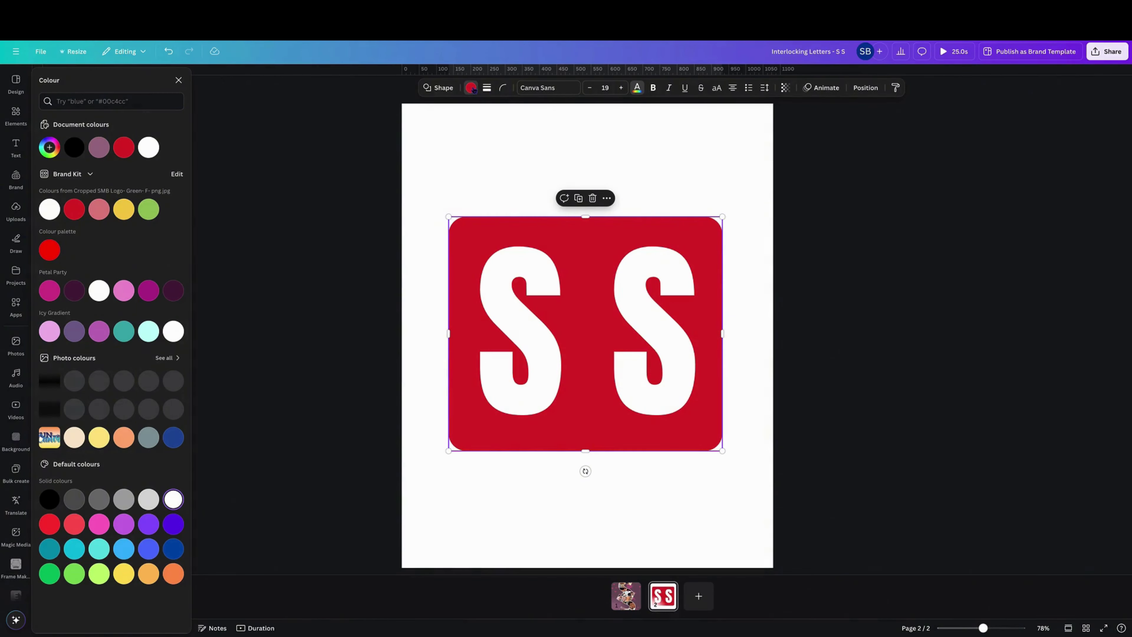
pyautogui.click(470, 88)
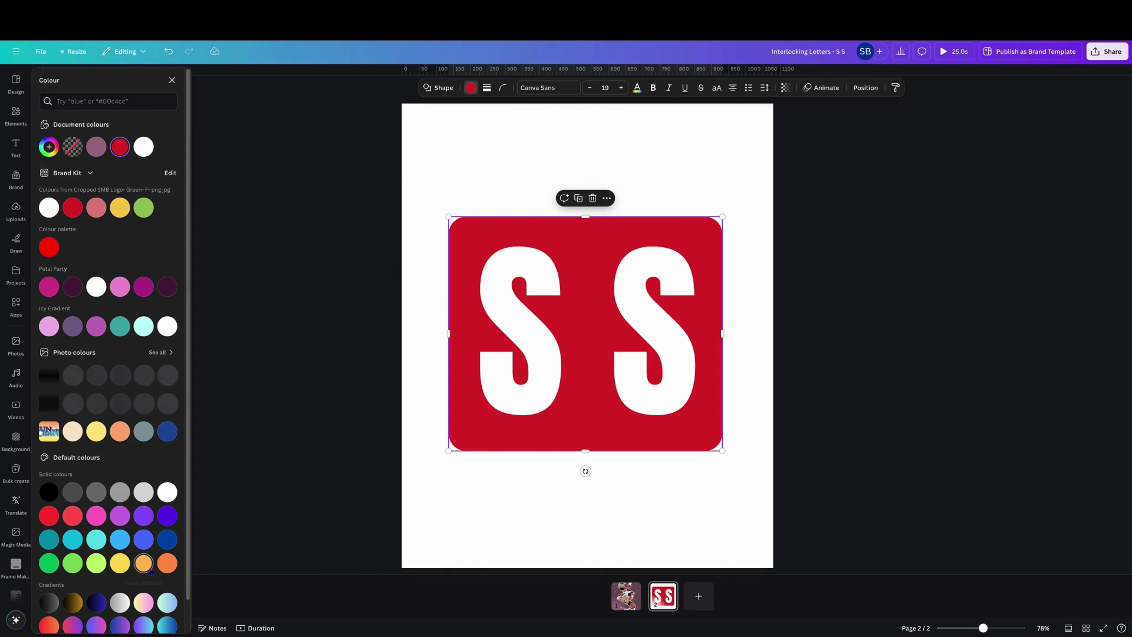
pyautogui.click(144, 563)
pyautogui.click(120, 563)
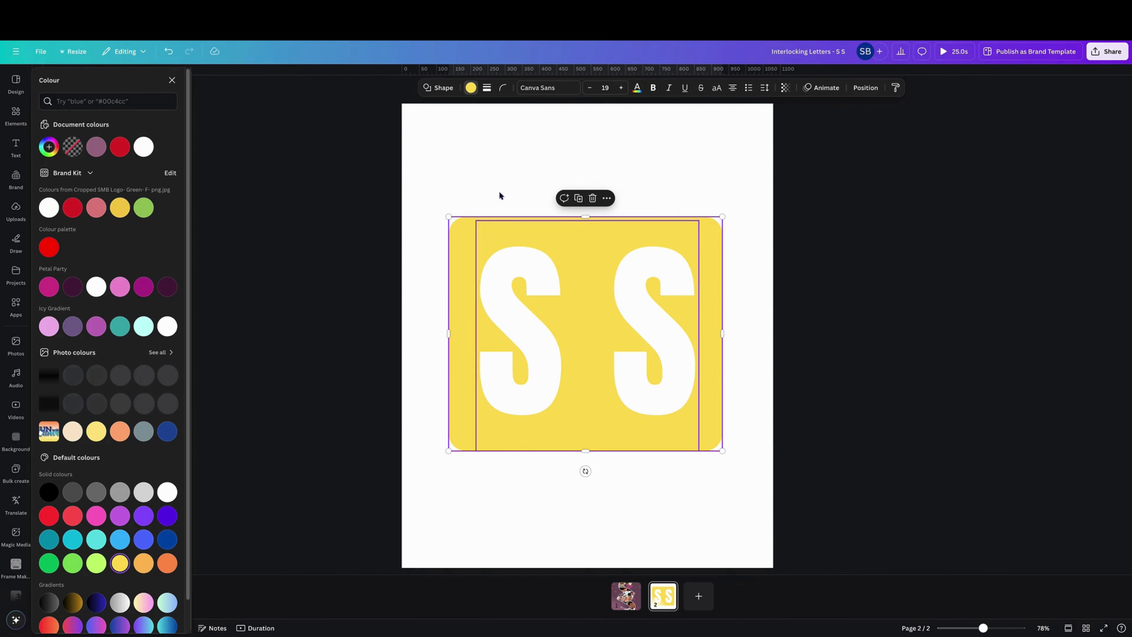
pyautogui.click(540, 156)
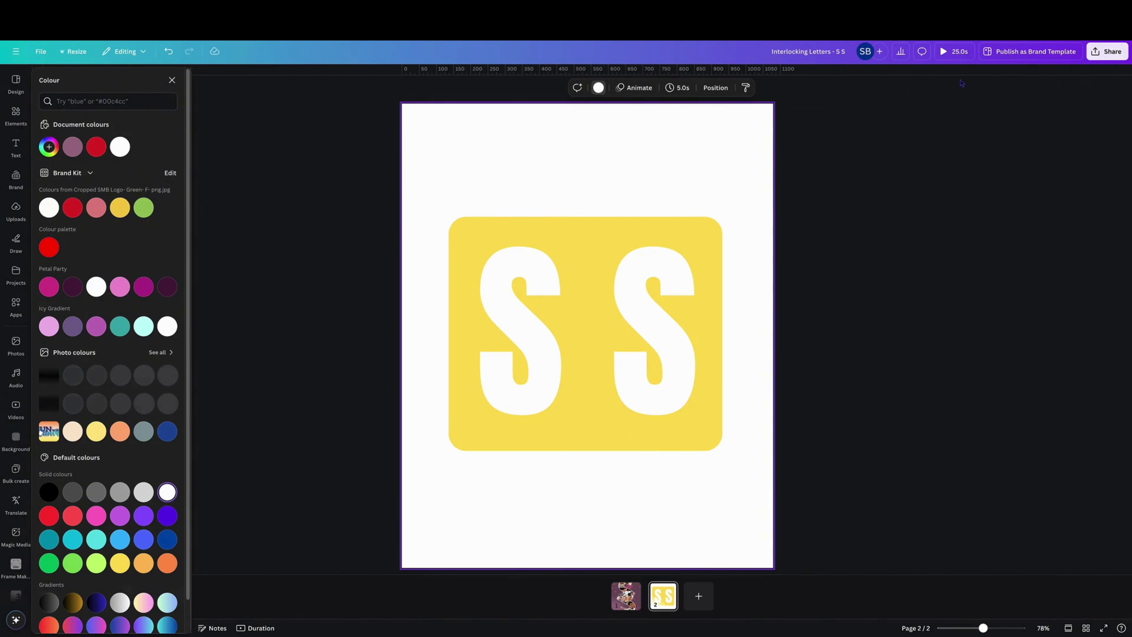
# Download all pages of the design as an MP4 video
pyautogui.click(1106, 52)
pyautogui.click(973, 226)
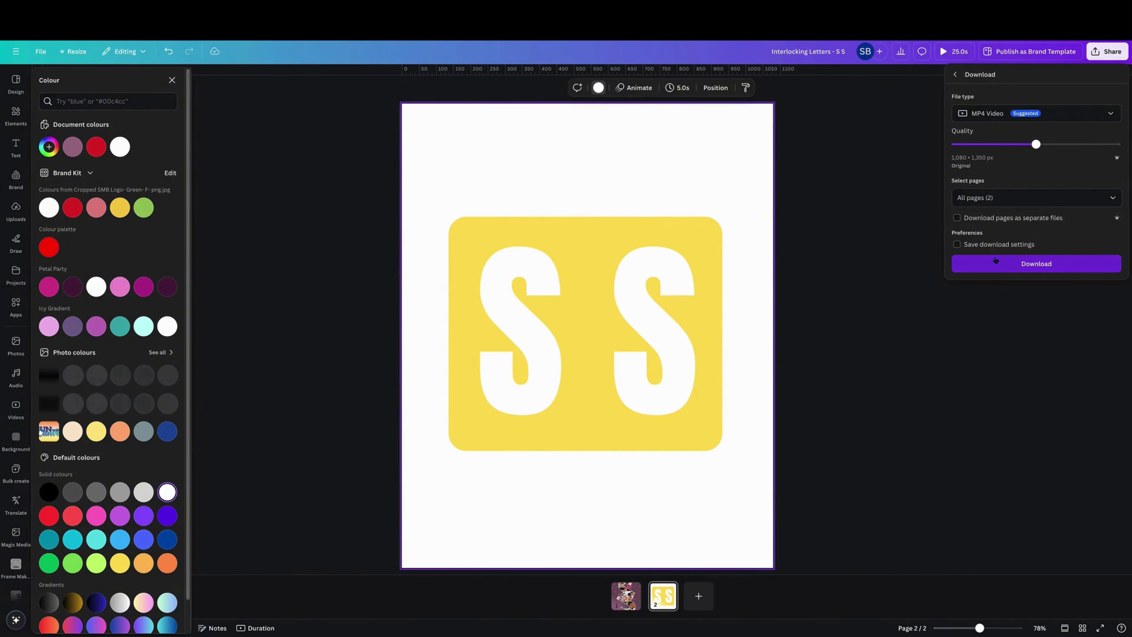
pyautogui.click(994, 266)
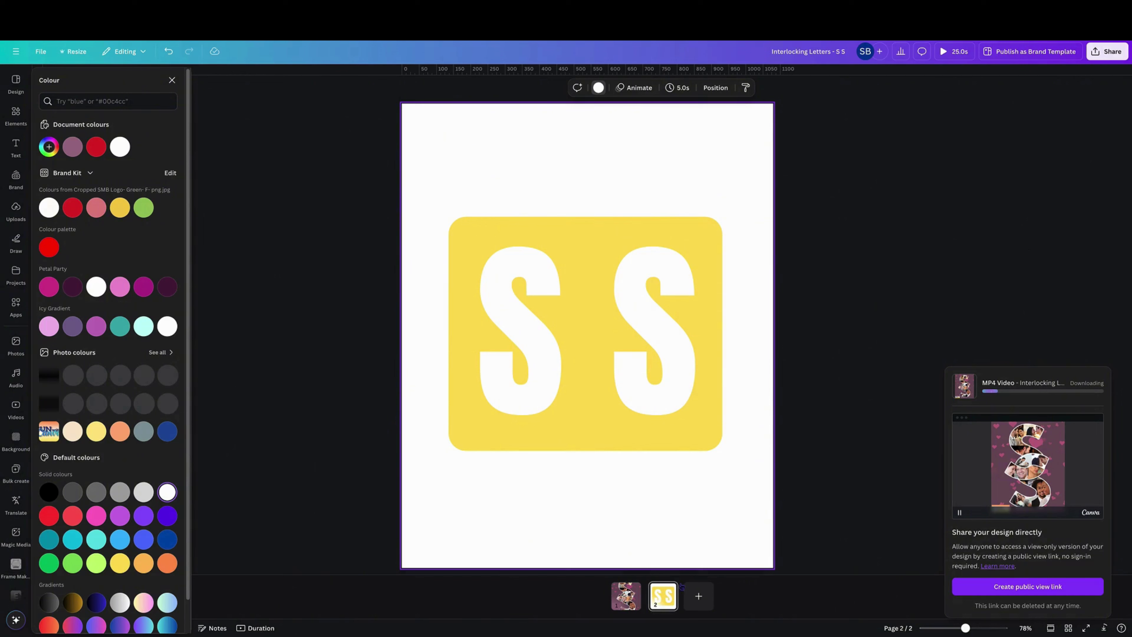
pyautogui.click(665, 599)
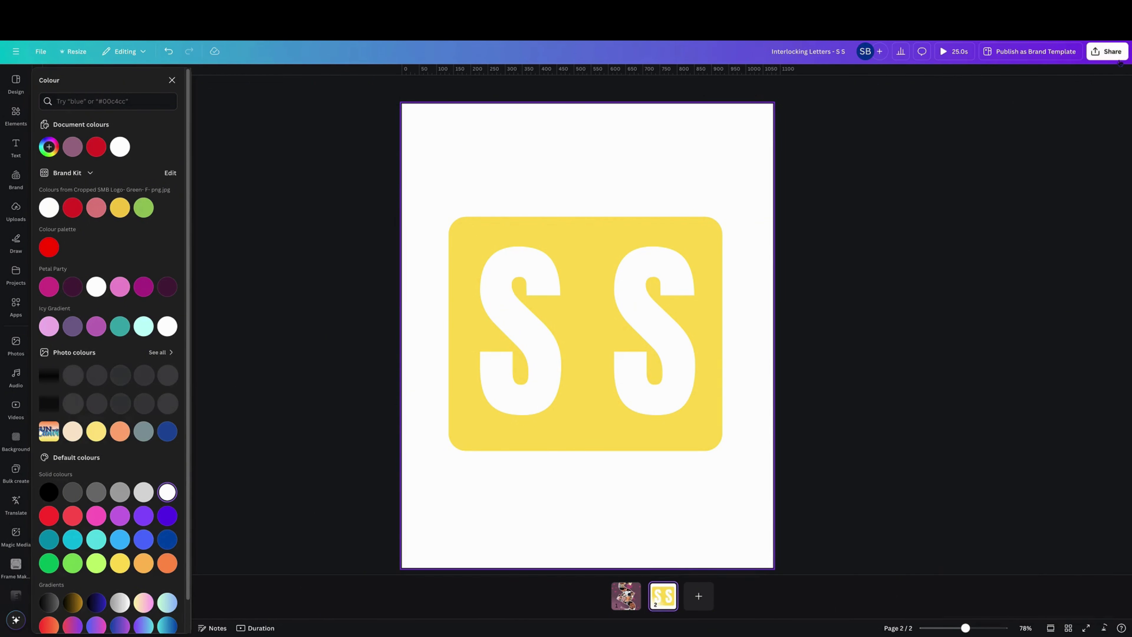
# Download only page 2 of the design as a PNG file
pyautogui.click(1107, 52)
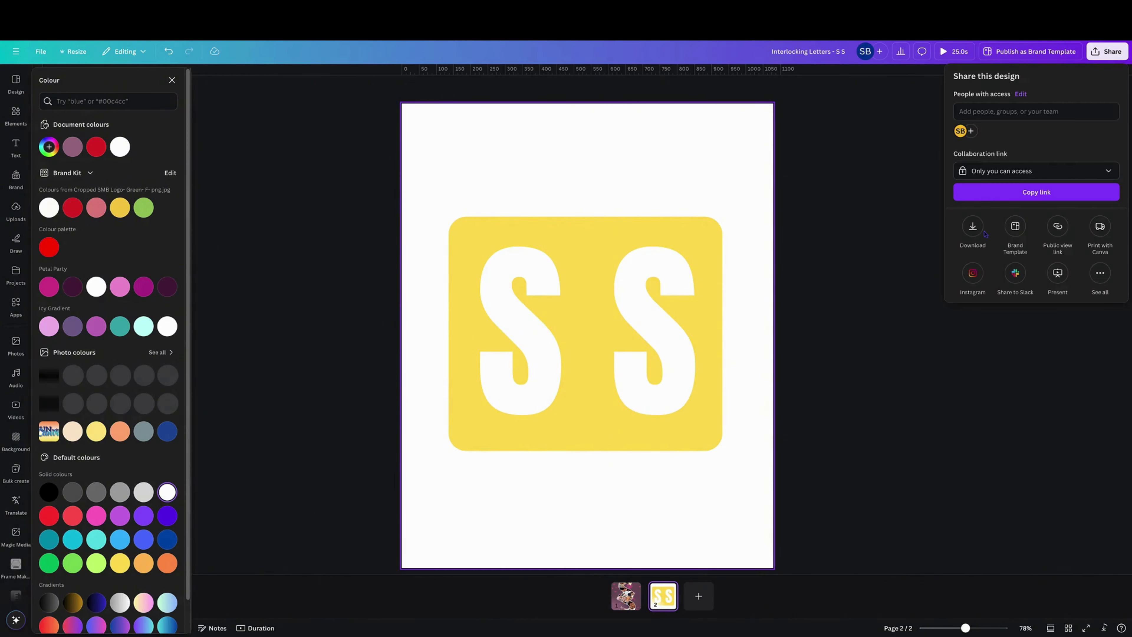
pyautogui.click(973, 227)
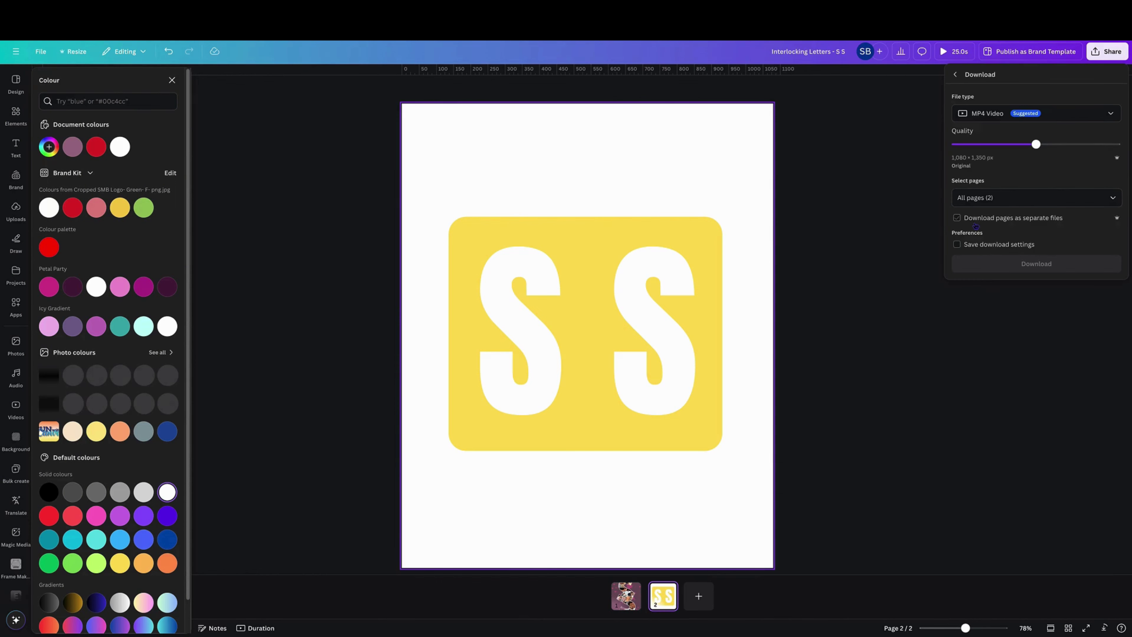
pyautogui.click(974, 197)
pyautogui.click(1034, 223)
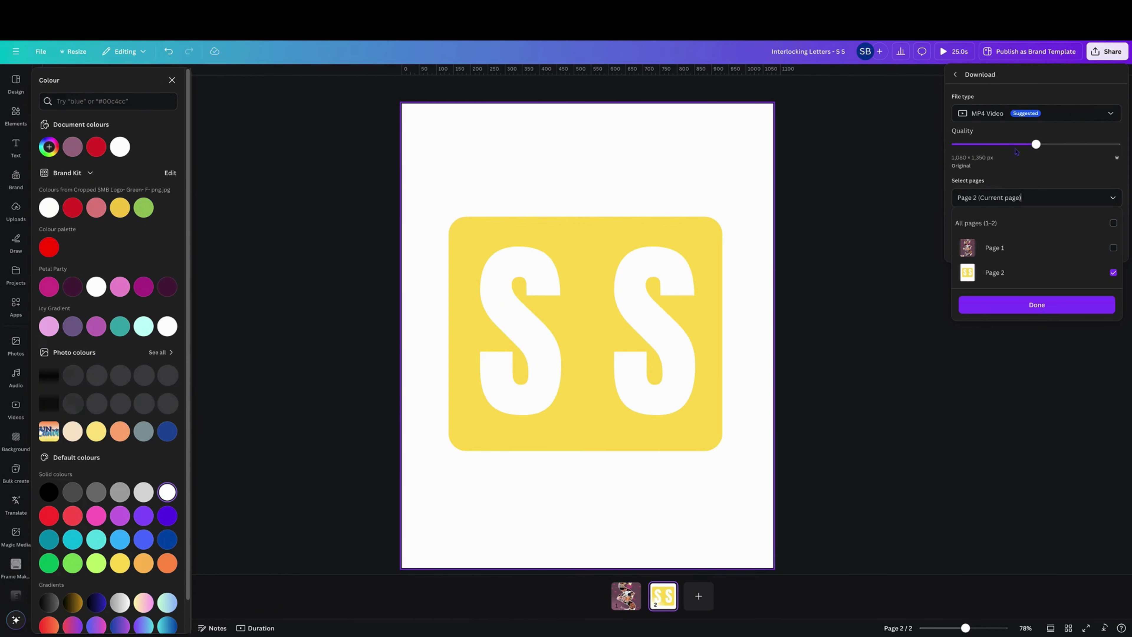
pyautogui.click(1036, 308)
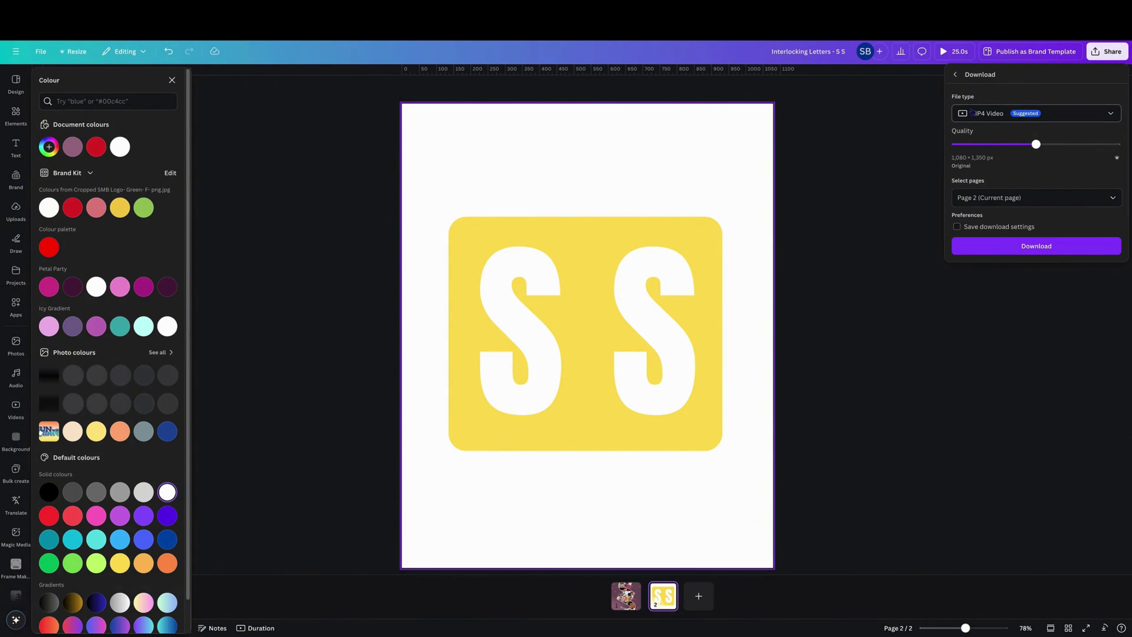
pyautogui.click(988, 113)
pyautogui.click(984, 174)
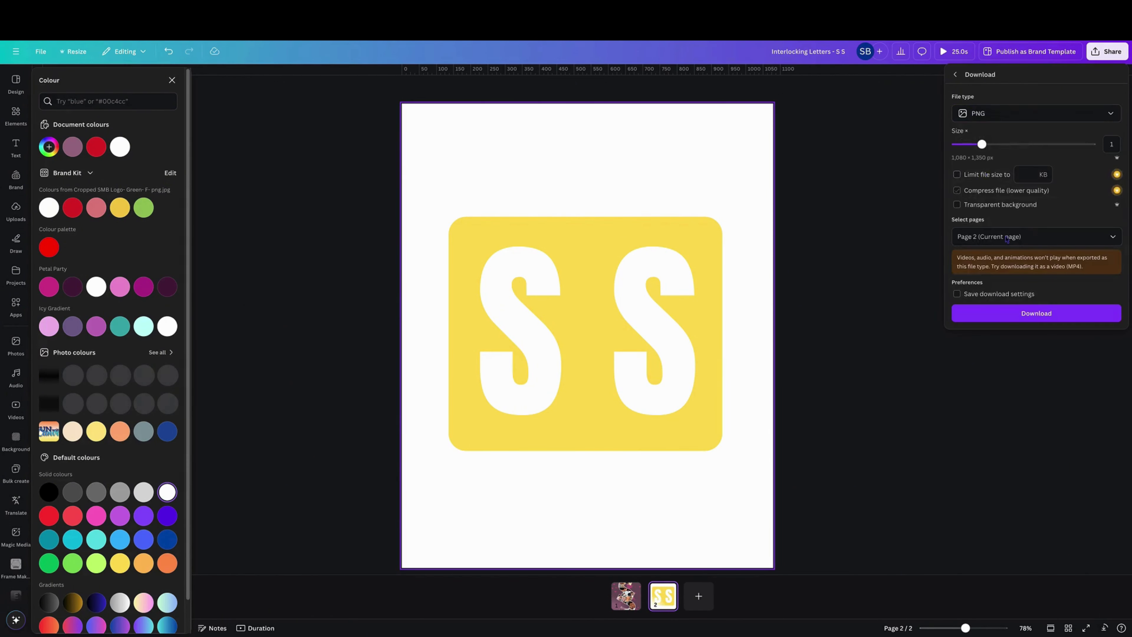
pyautogui.click(1031, 314)
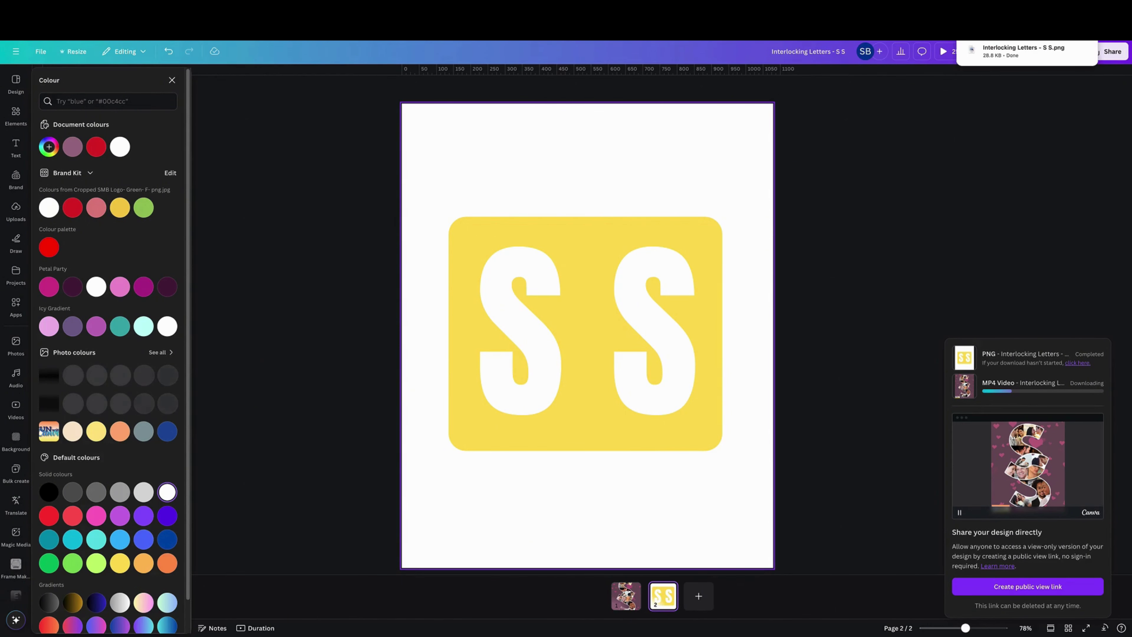
# Place the downloaded "S S" PNG on a new blank page and enlarge it to fill the page
pyautogui.click(708, 592)
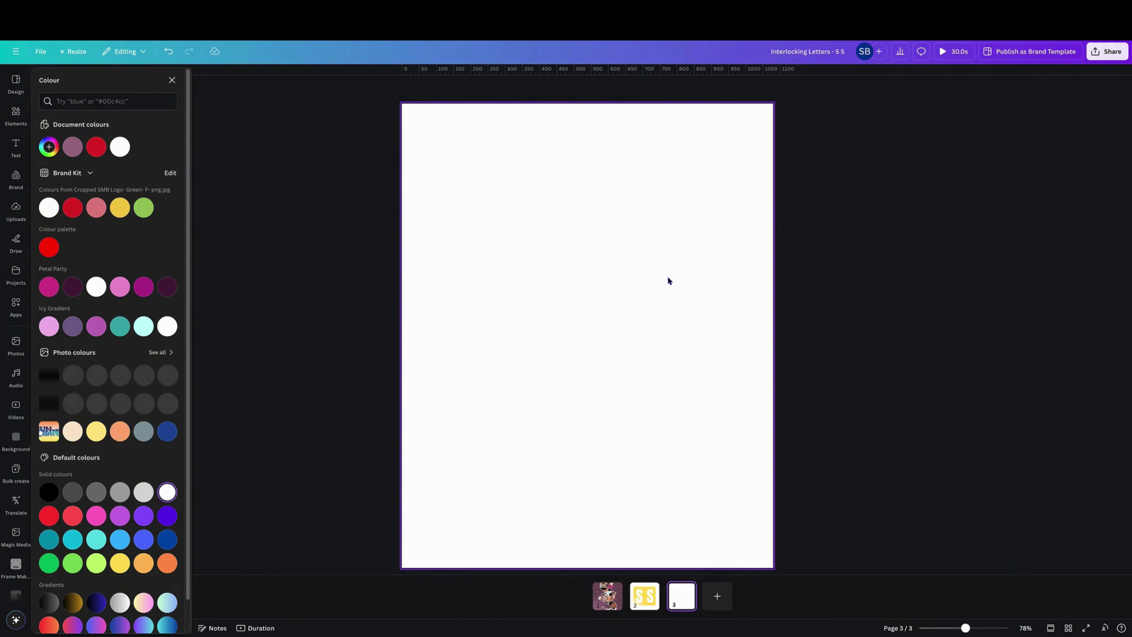
pyautogui.hotkey('ctrl', 'v')
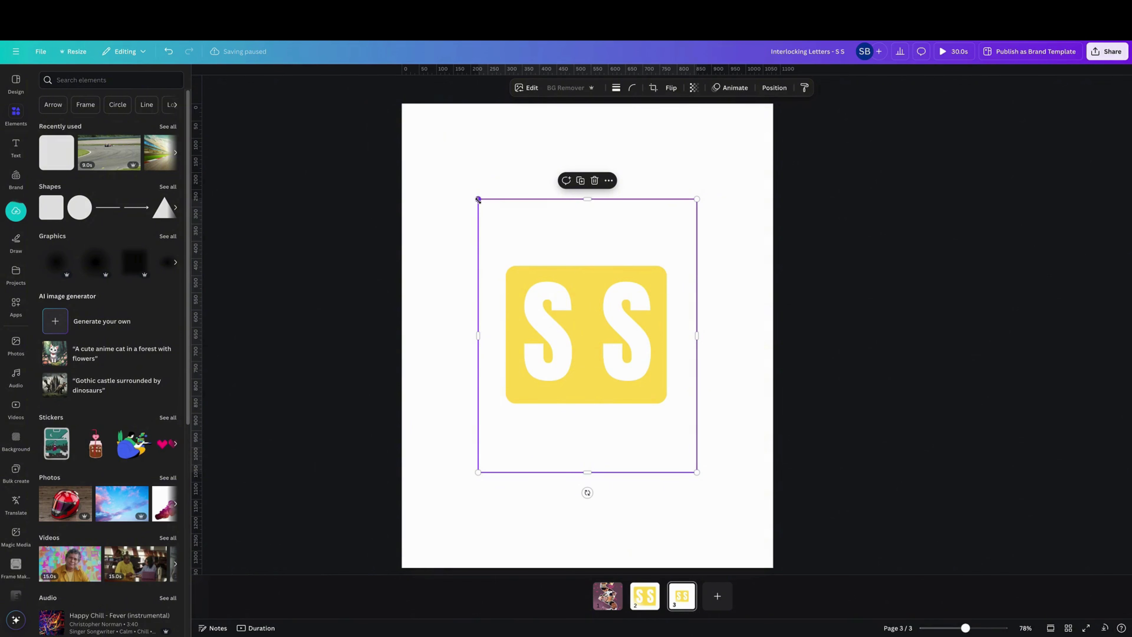
pyautogui.moveTo(478, 199); pyautogui.dragTo(414, 125)
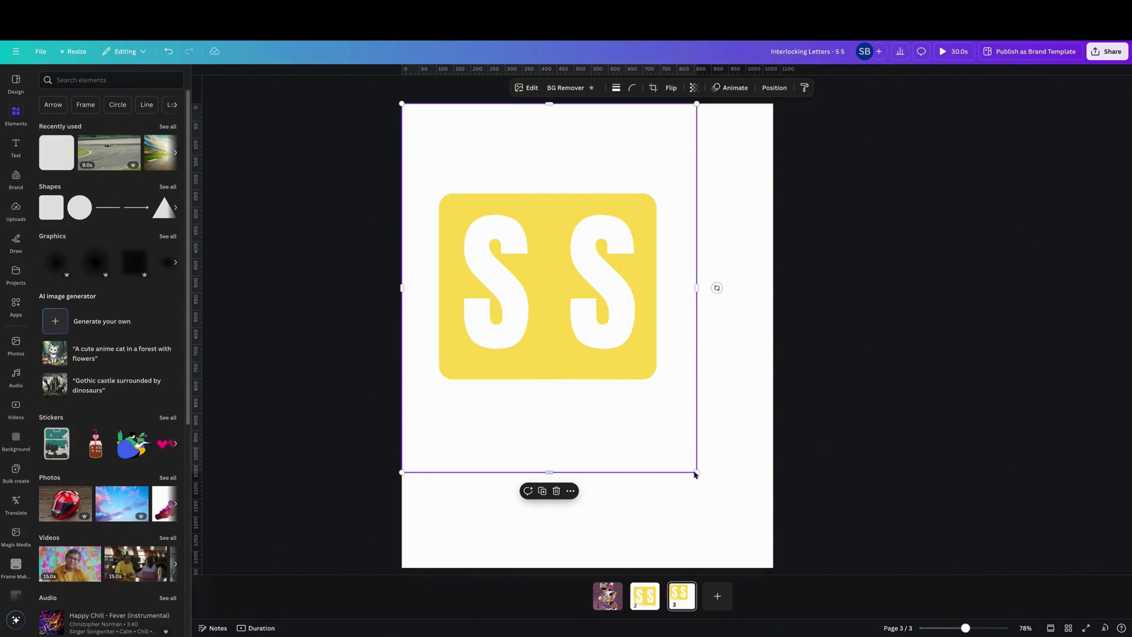
pyautogui.moveTo(696, 471); pyautogui.dragTo(763, 578)
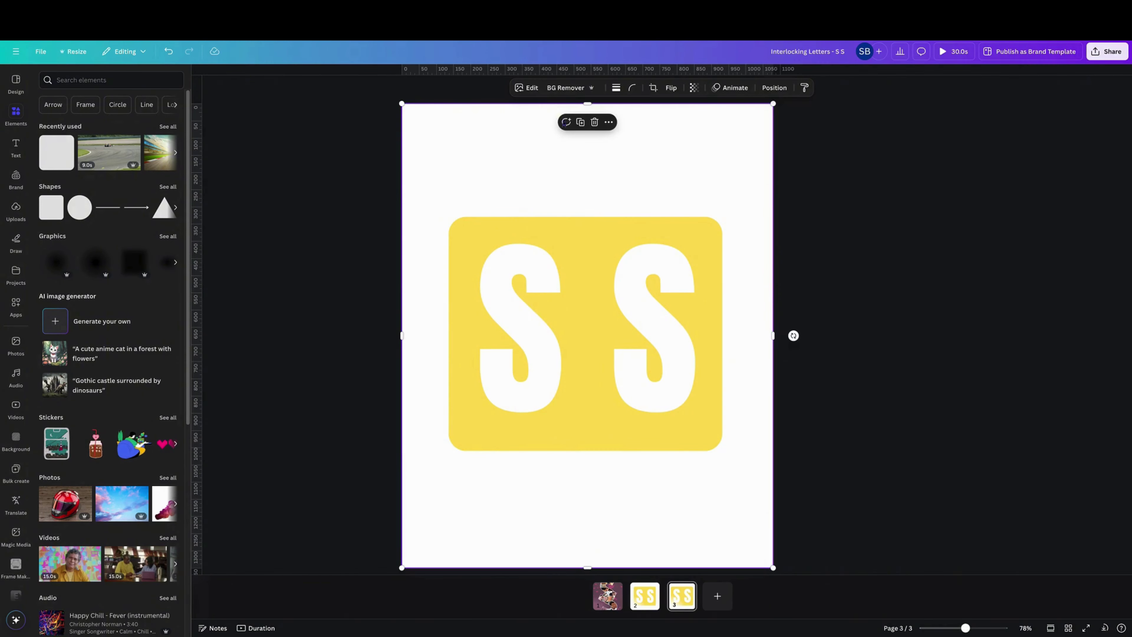
# Crop the "S S" image on all four sides close to the edges of the yellow block
pyautogui.moveTo(587, 102); pyautogui.dragTo(586, 208)
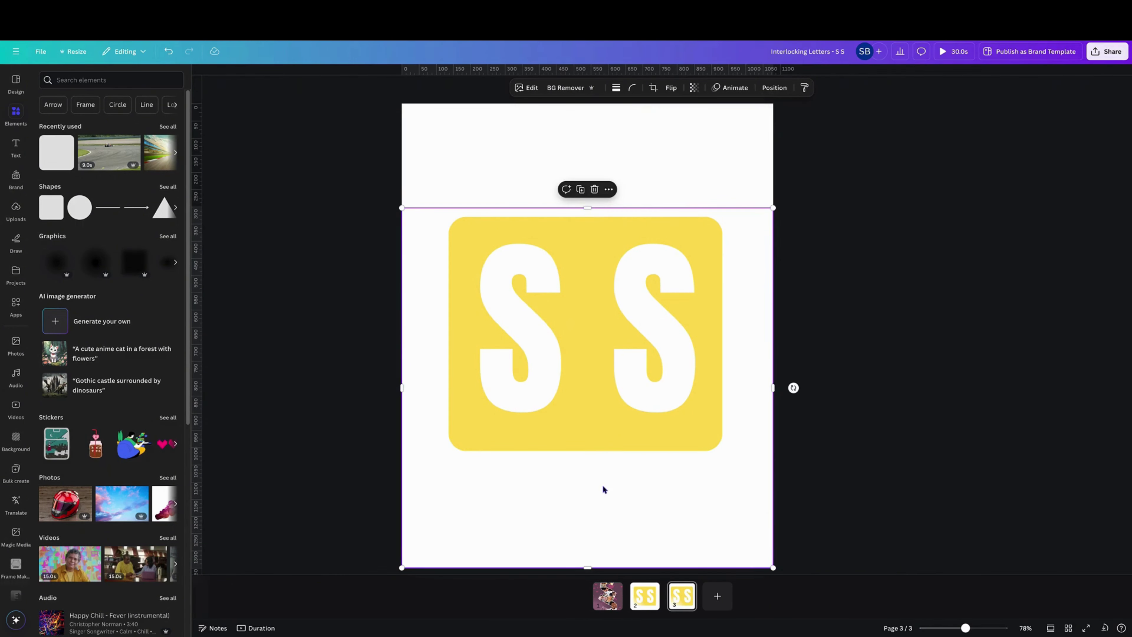
pyautogui.moveTo(587, 569); pyautogui.dragTo(586, 457)
pyautogui.moveTo(403, 335); pyautogui.dragTo(440, 332)
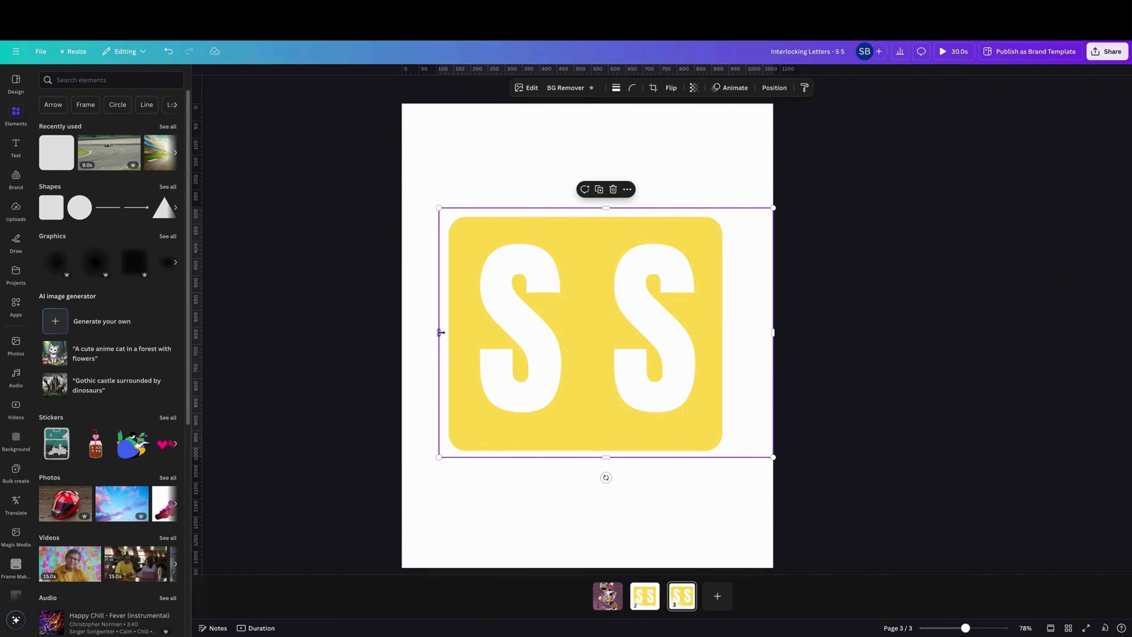
pyautogui.moveTo(771, 331); pyautogui.dragTo(730, 333)
# Remove the background of the cropped "S S" image and enlarge it to nearly the full page width
pyautogui.click(573, 88)
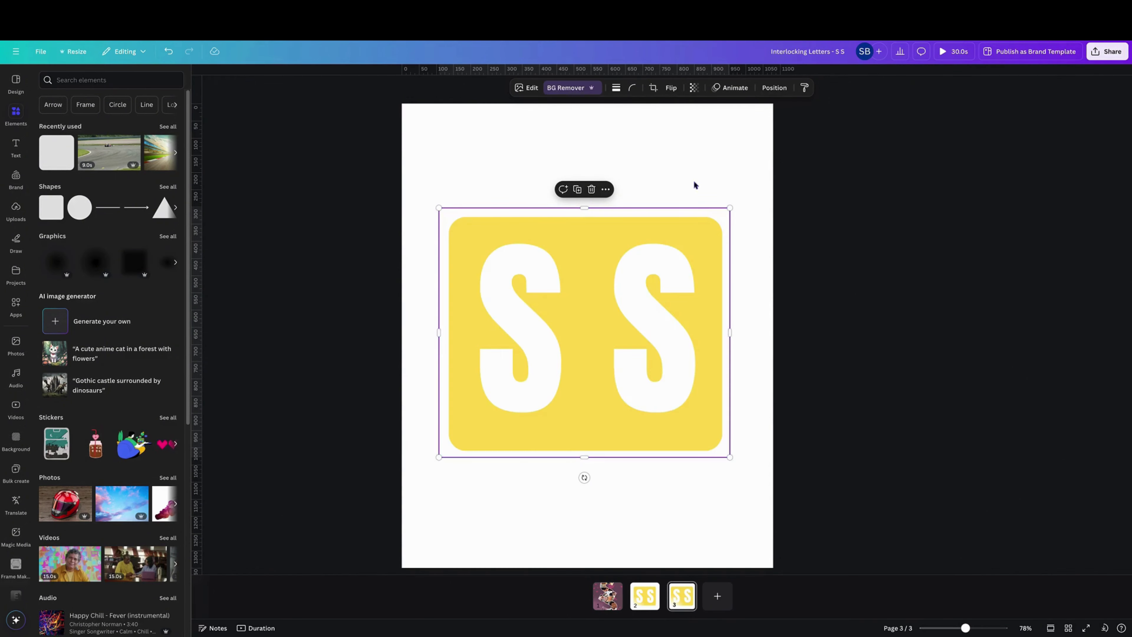
pyautogui.moveTo(734, 200); pyautogui.dragTo(767, 175)
pyautogui.moveTo(440, 457); pyautogui.dragTo(405, 487)
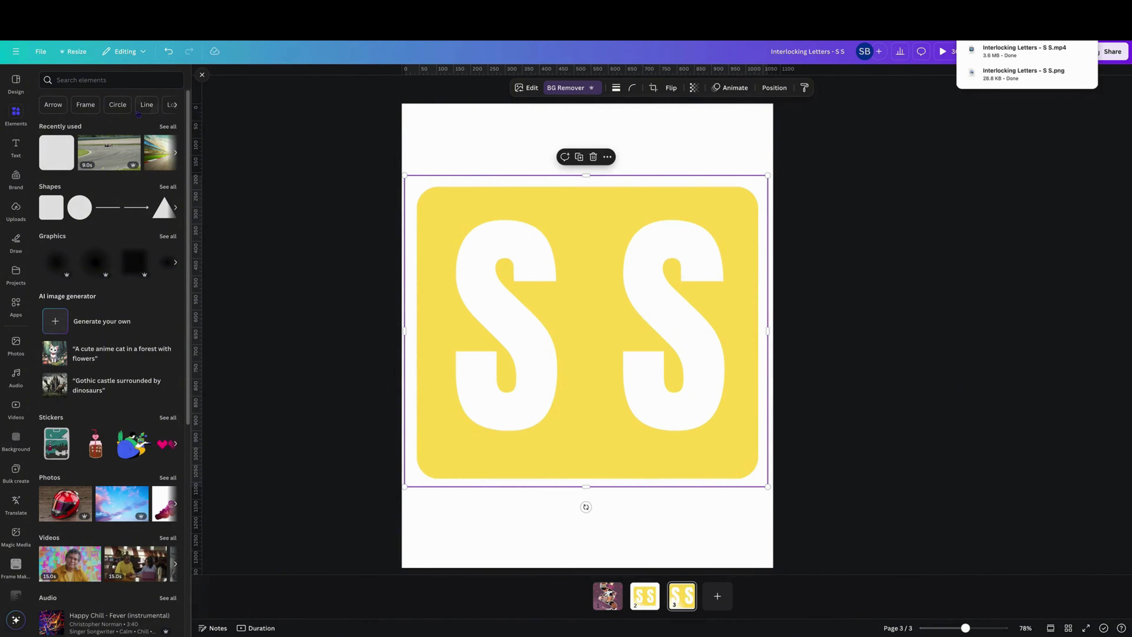
# Add the recently used portrait photo of the smiling wedding couple, shrunk and placed over the upper part of the first S
pyautogui.click(14, 112)
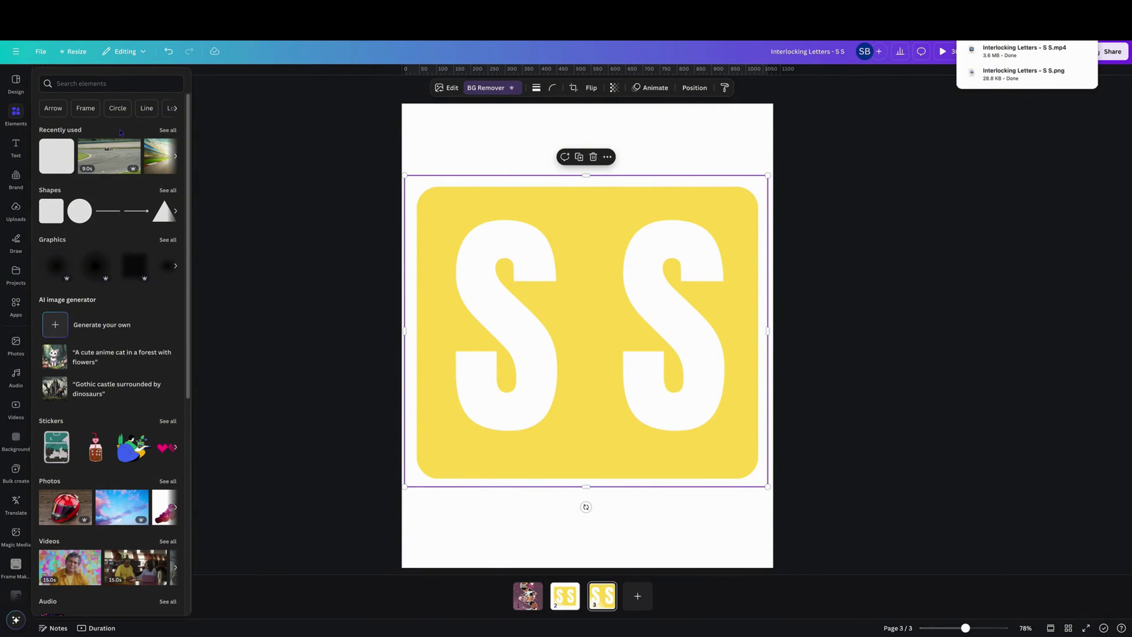
pyautogui.click(167, 130)
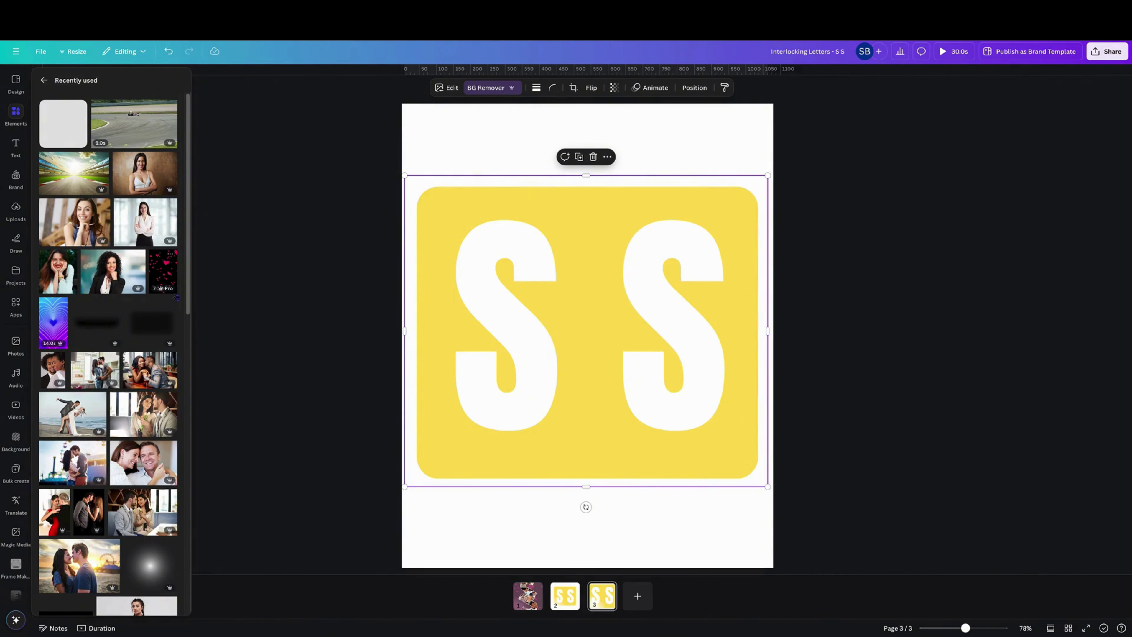
pyautogui.scroll(-5, 178, 312)
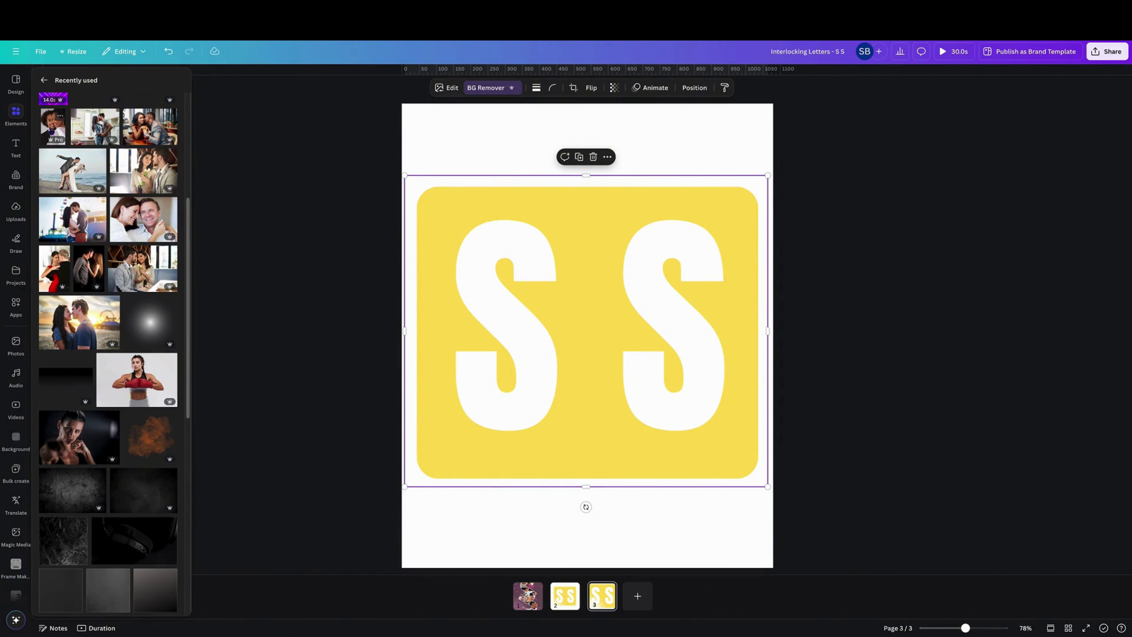
pyautogui.click(52, 126)
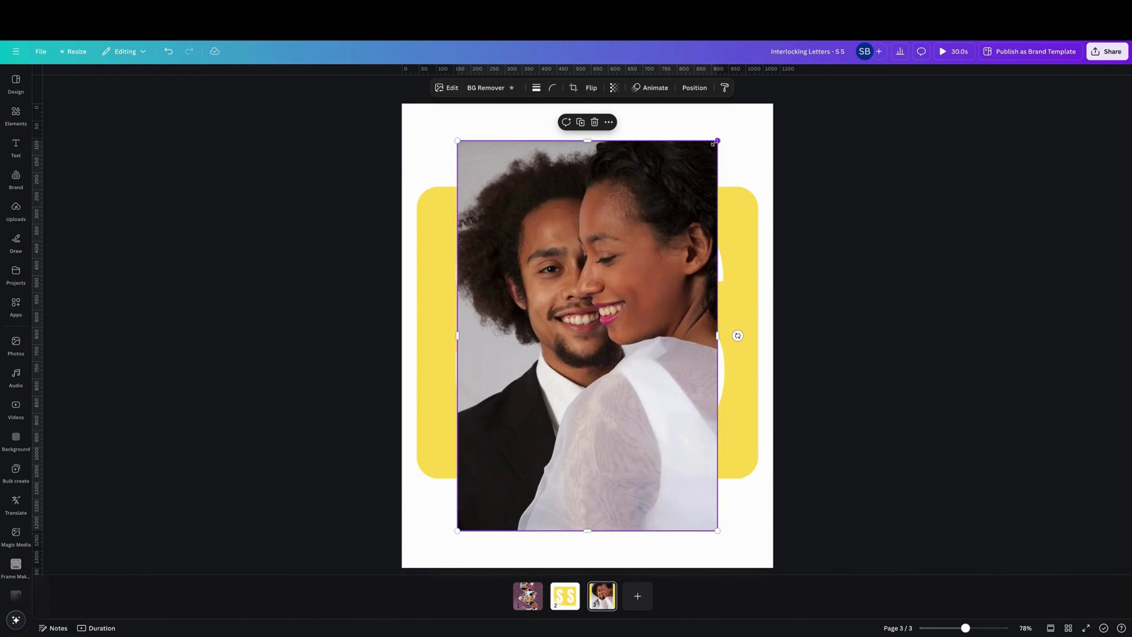
pyautogui.moveTo(715, 143); pyautogui.dragTo(525, 430)
pyautogui.moveTo(495, 517); pyautogui.dragTo(538, 262)
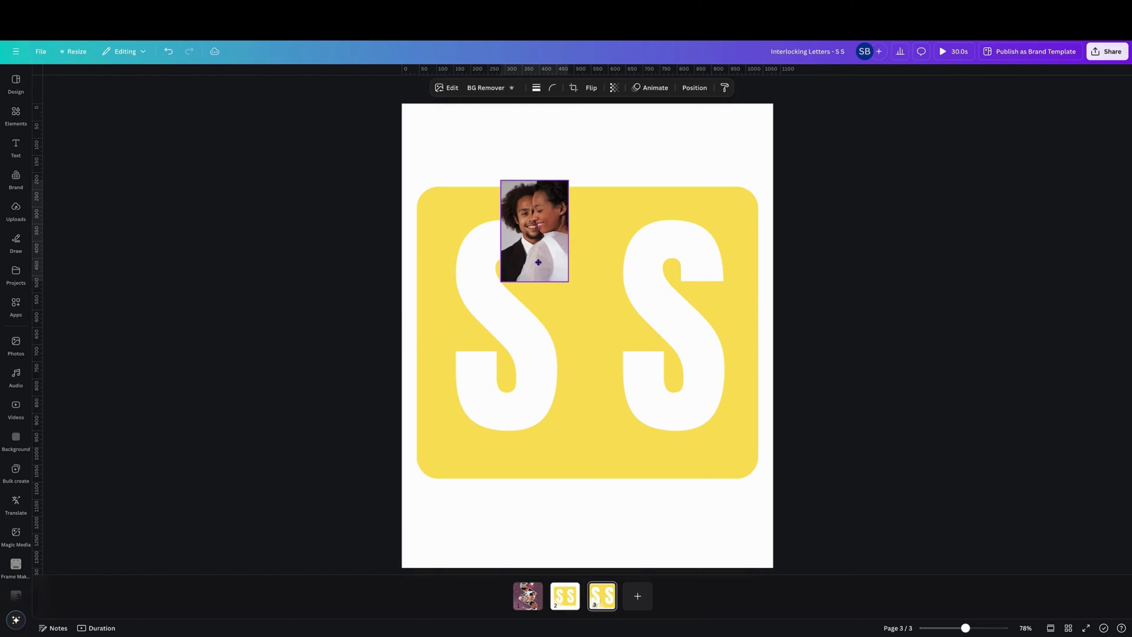
# Send the smiling couple photo behind the "S S" image and shrink it into the upper-right curve of the first S
pyautogui.rightClick(539, 244)
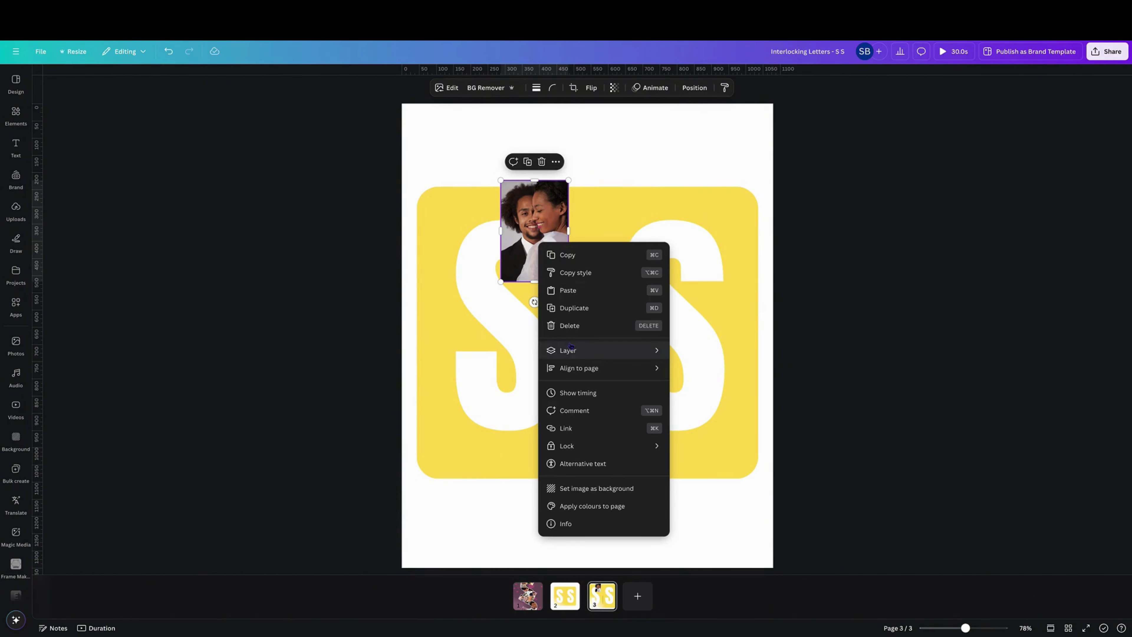
pyautogui.moveTo(573, 350)
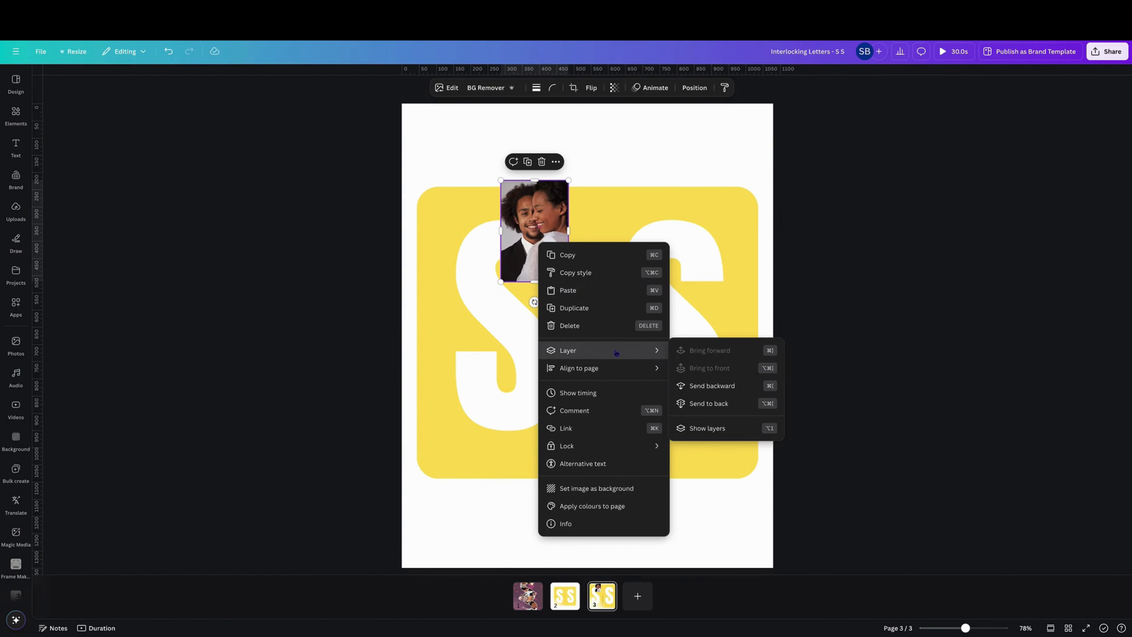
pyautogui.click(708, 386)
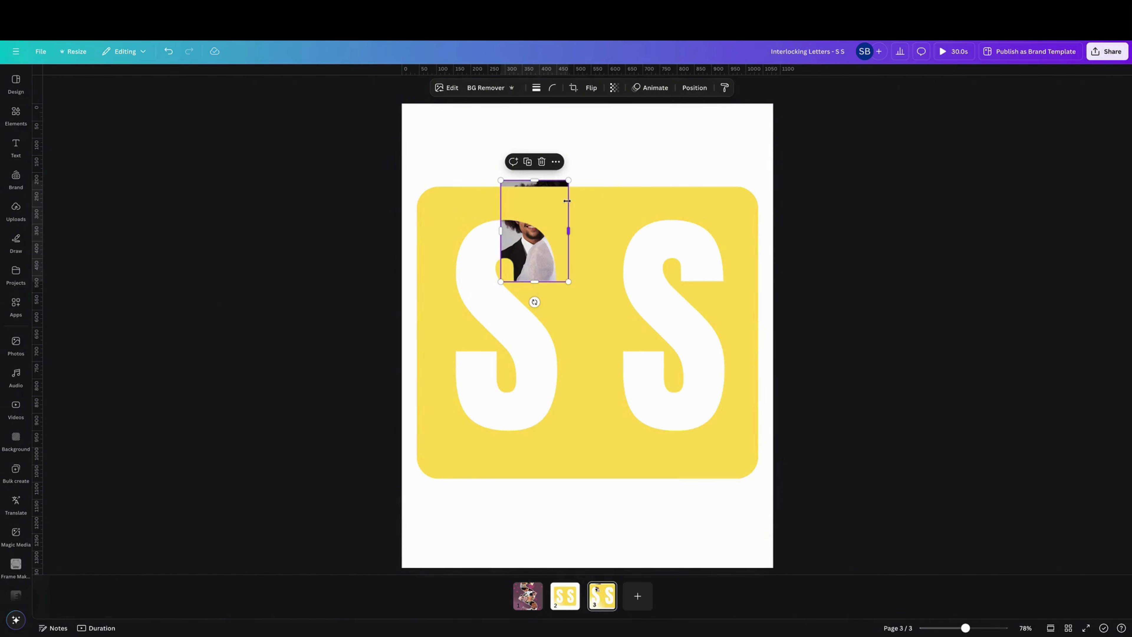
pyautogui.moveTo(569, 179); pyautogui.dragTo(511, 293)
pyautogui.moveTo(511, 221); pyautogui.dragTo(508, 216)
# Add the recently used photo of the couple kissing in a kitchen, cropped around the pair and placed over the top of the first S
pyautogui.click(16, 178)
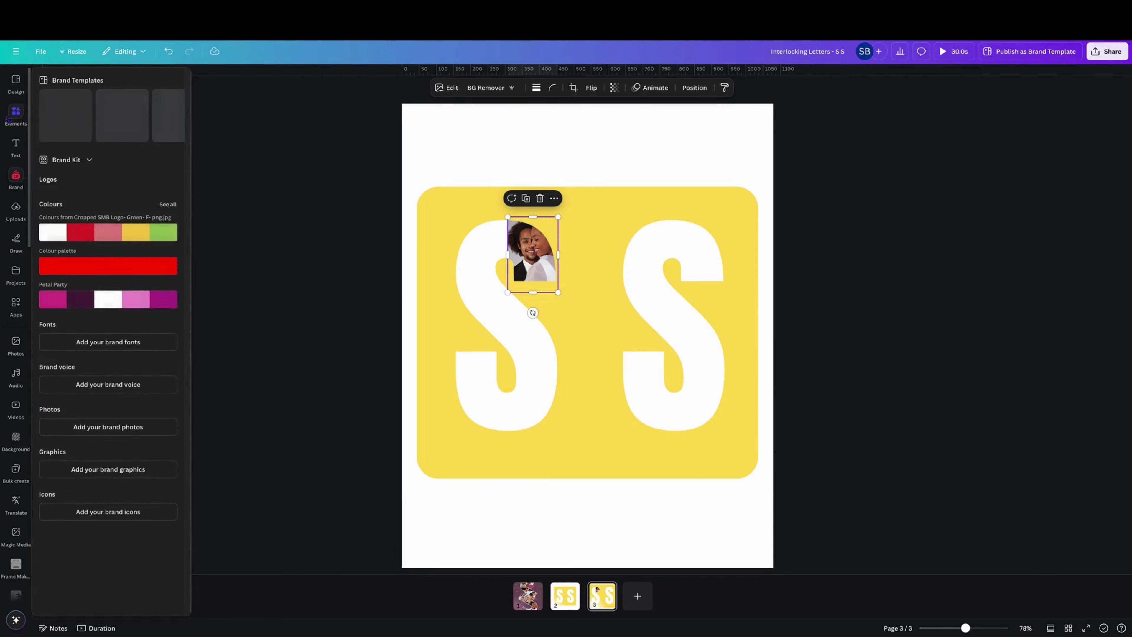
pyautogui.click(16, 114)
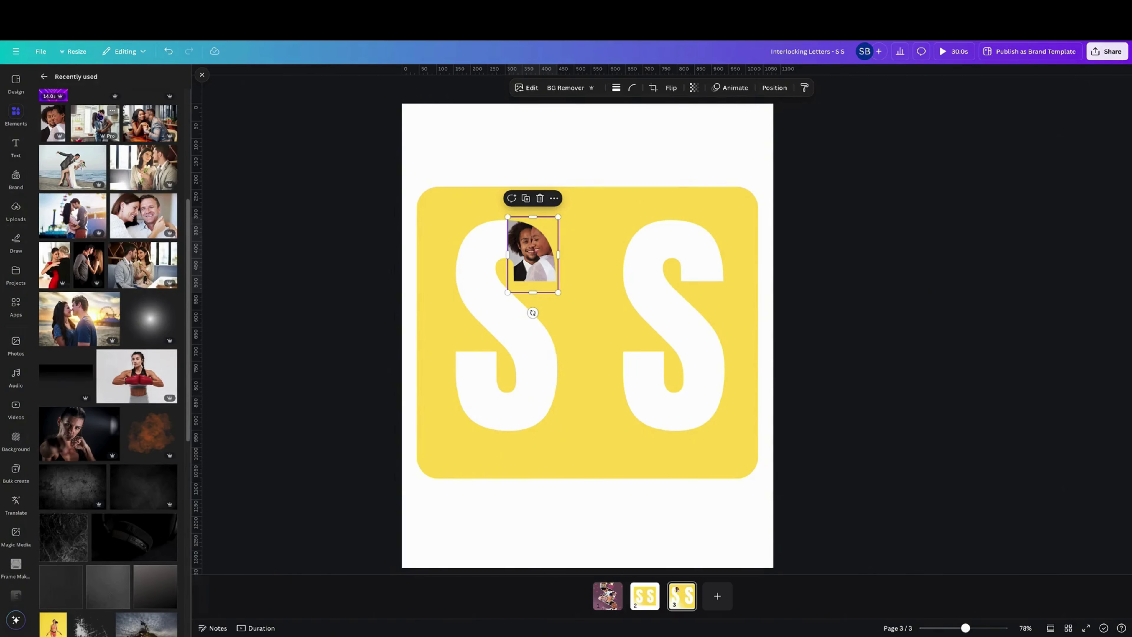
pyautogui.click(95, 123)
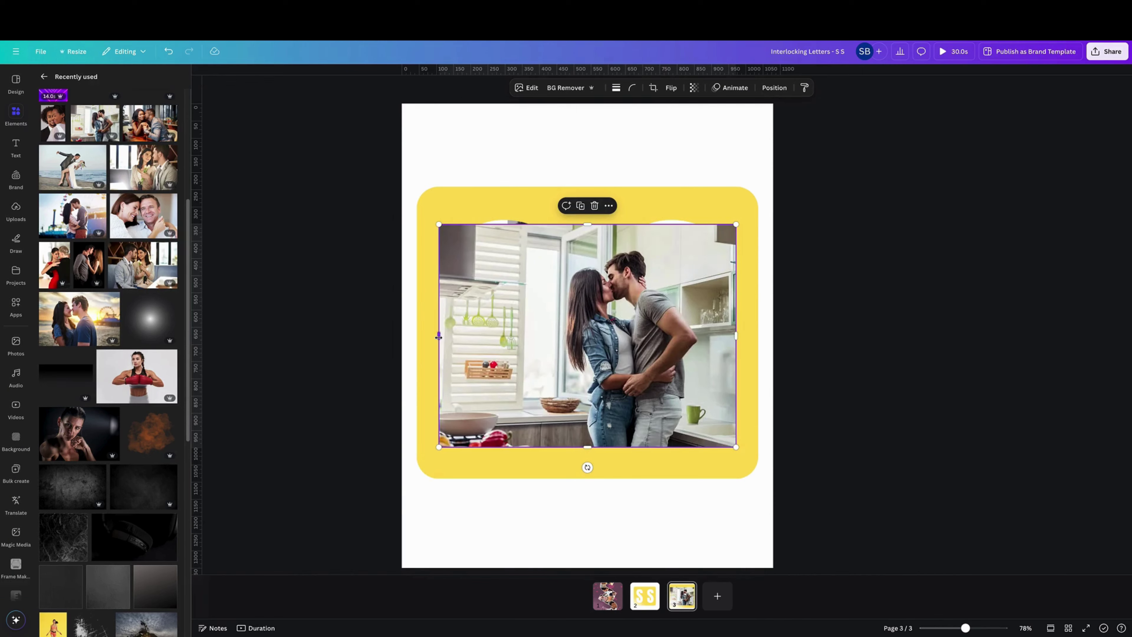
pyautogui.moveTo(439, 337); pyautogui.dragTo(558, 337)
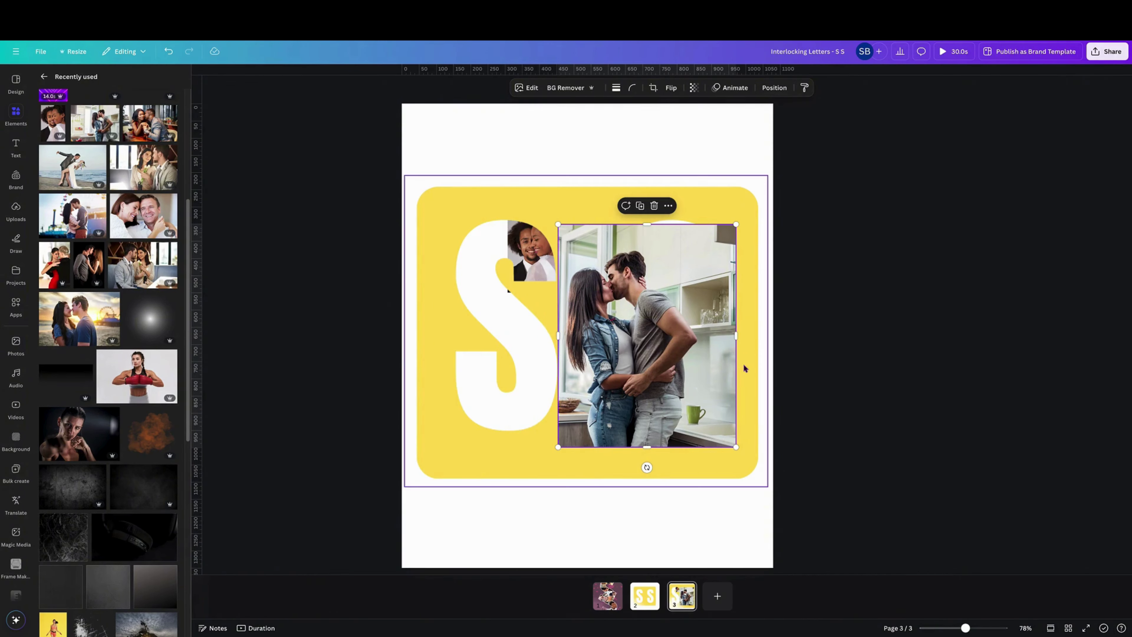
pyautogui.moveTo(736, 336); pyautogui.dragTo(704, 336)
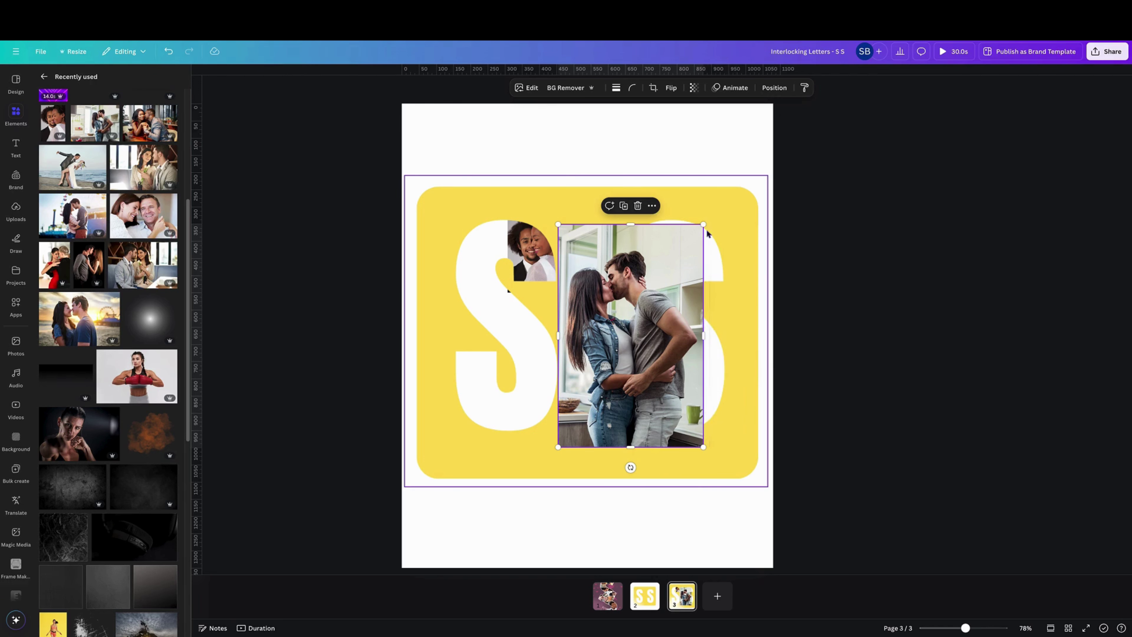
pyautogui.moveTo(631, 224); pyautogui.dragTo(631, 242)
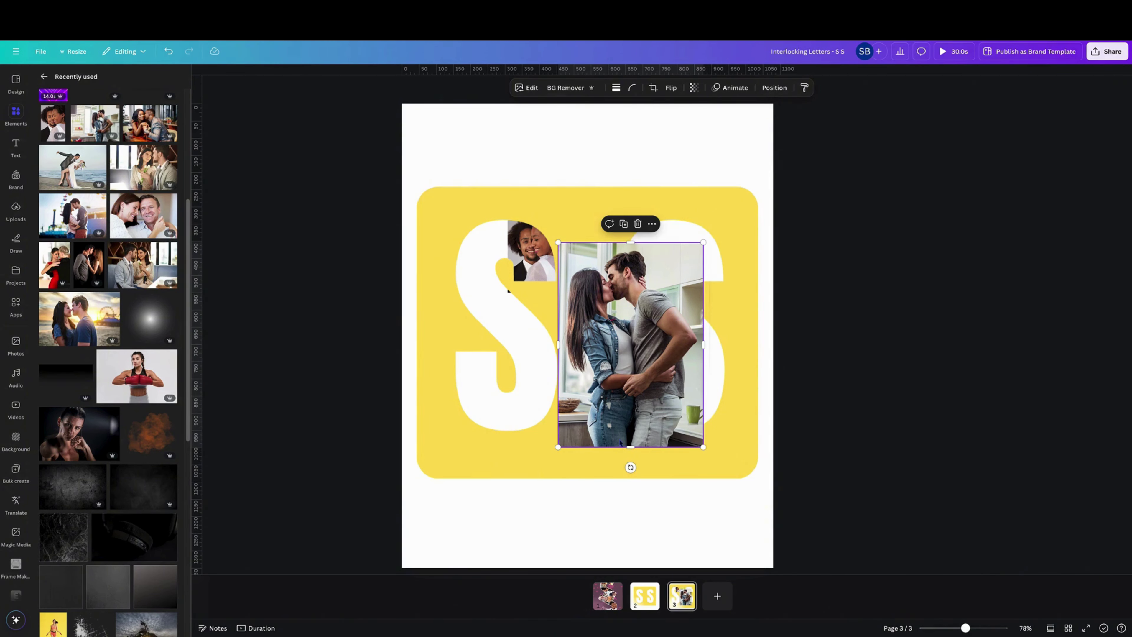
pyautogui.moveTo(629, 446); pyautogui.dragTo(527, 270)
# Send the kitchen couple photo behind the "S S" image and the smiling couple photo, shrunk to fit the top of the first S
pyautogui.rightClick(531, 256)
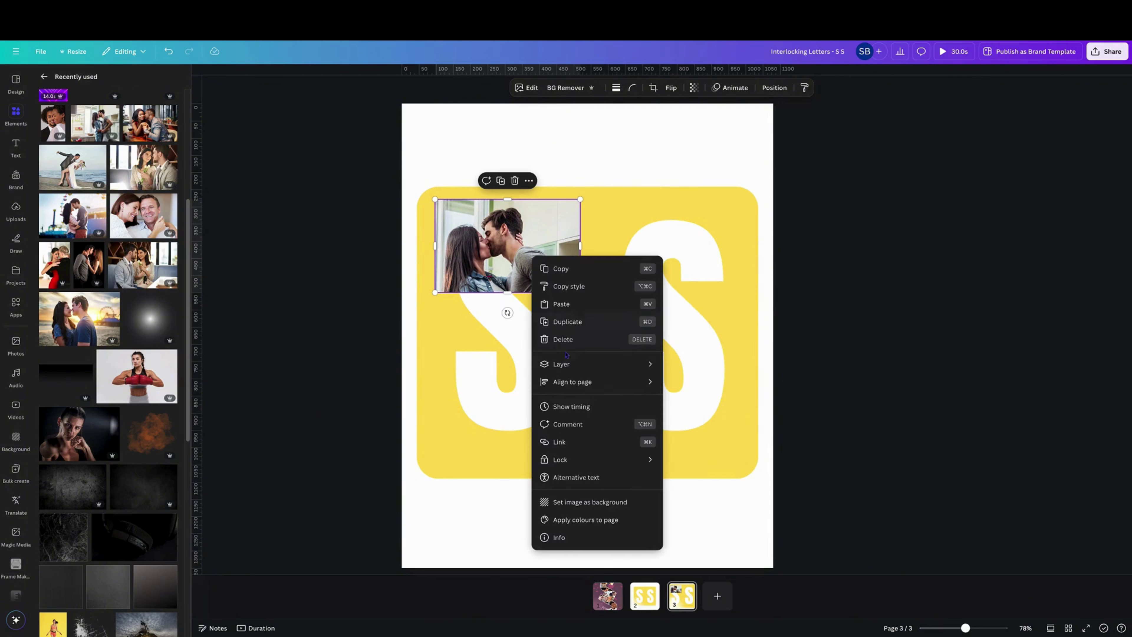
pyautogui.moveTo(586, 374)
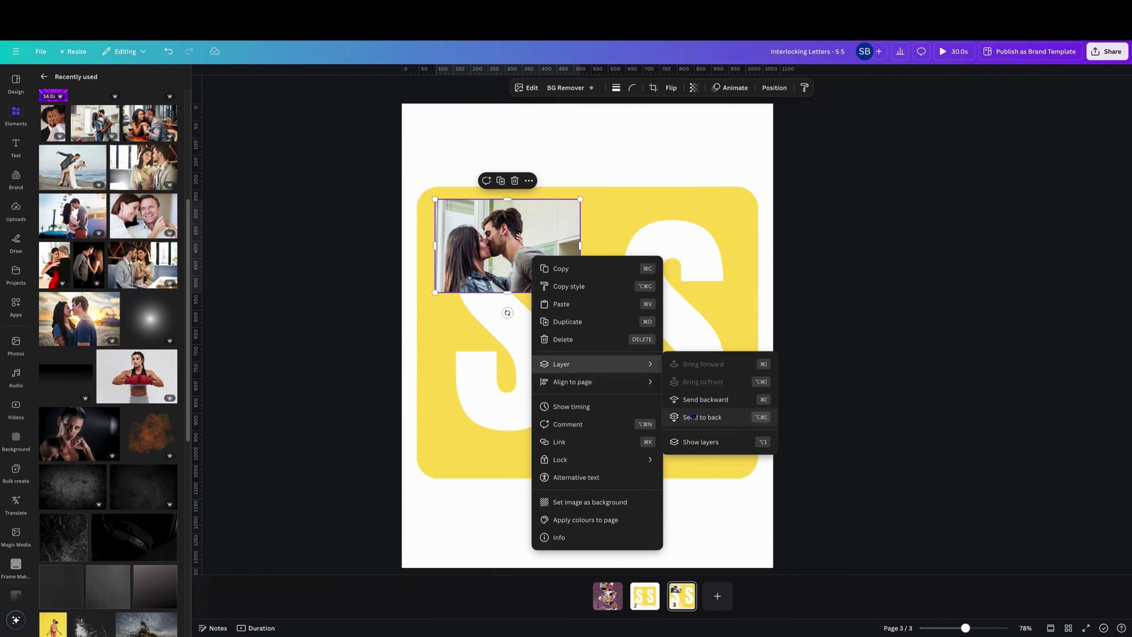
pyautogui.click(696, 400)
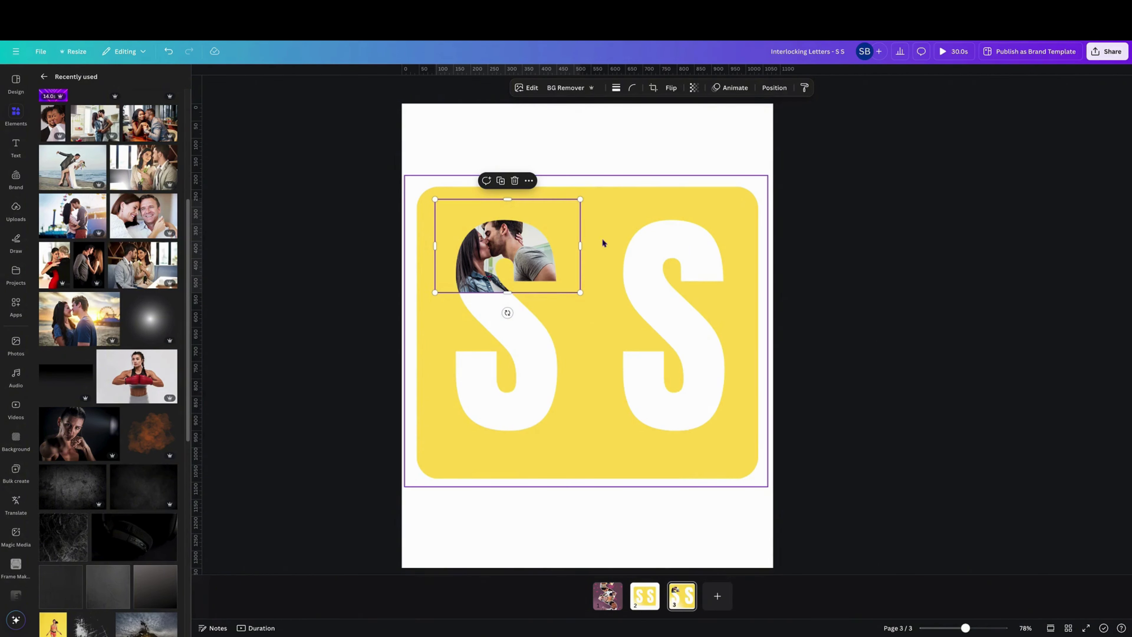
pyautogui.moveTo(580, 200); pyautogui.dragTo(526, 249)
pyautogui.rightClick(526, 249)
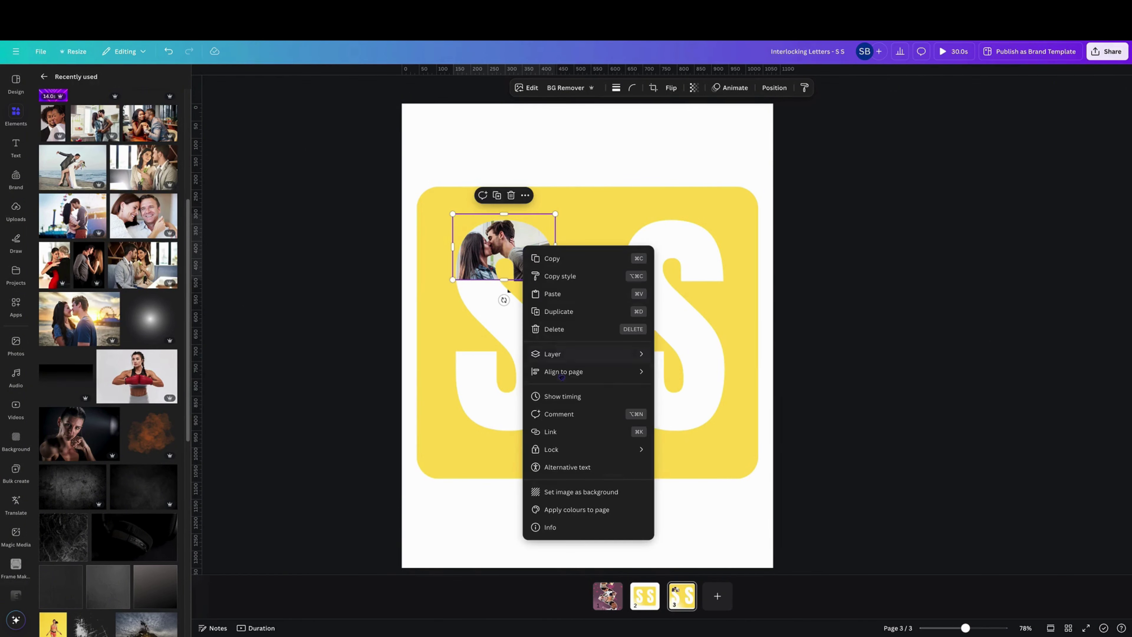
pyautogui.moveTo(633, 354)
pyautogui.click(695, 391)
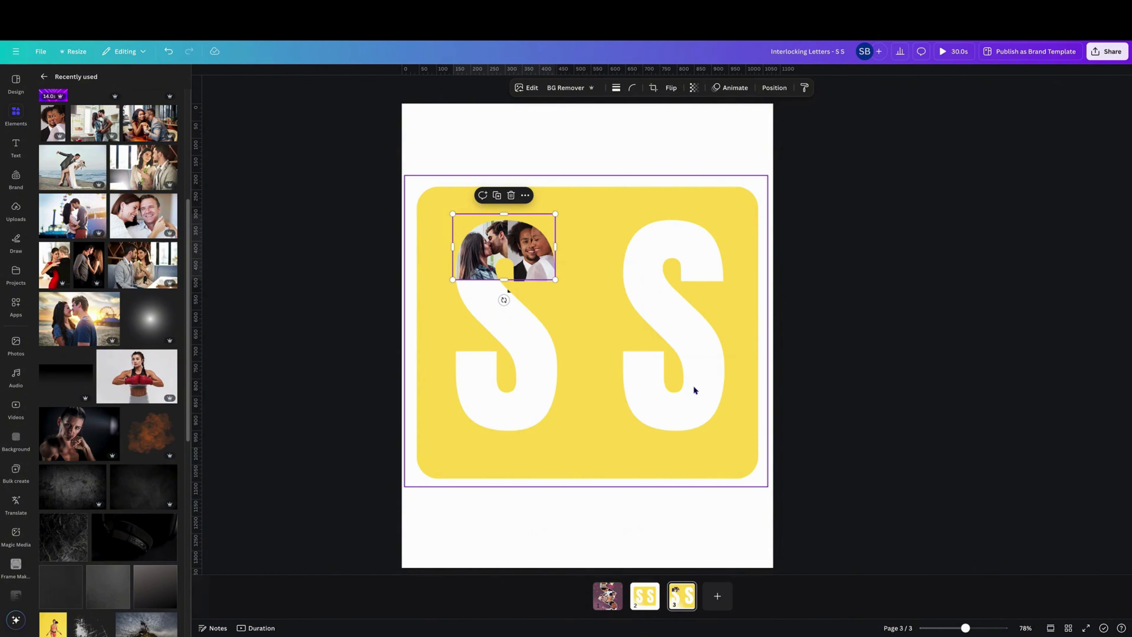
pyautogui.moveTo(508, 243); pyautogui.dragTo(504, 242)
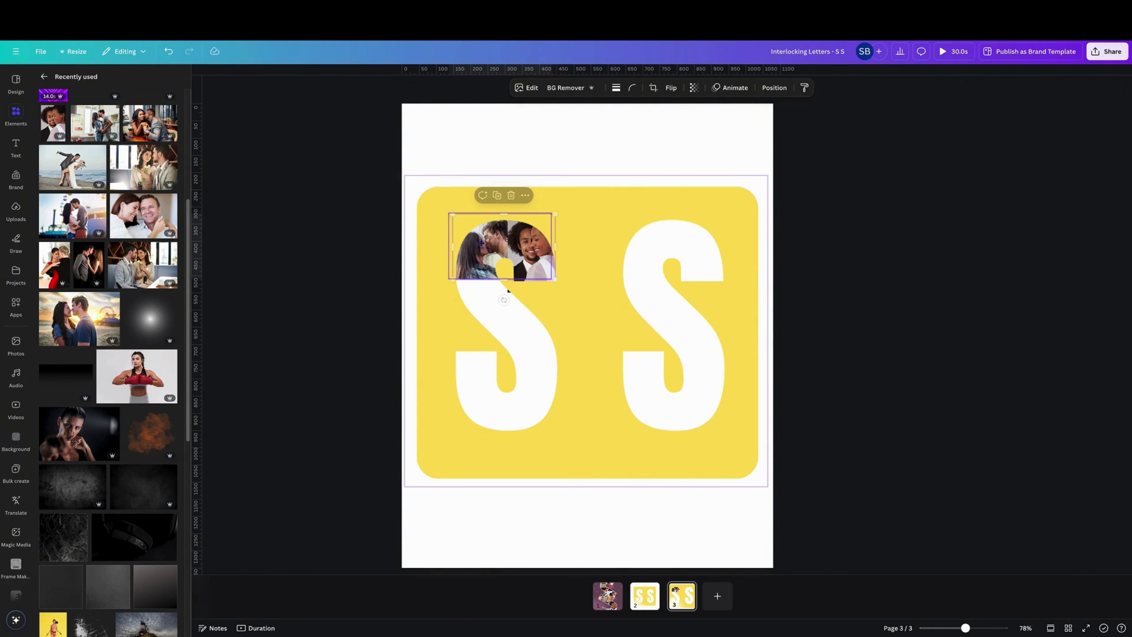
# Add the photo of the couple with red wine, cropped around their faces and placed over the middle of the first S
pyautogui.click(150, 123)
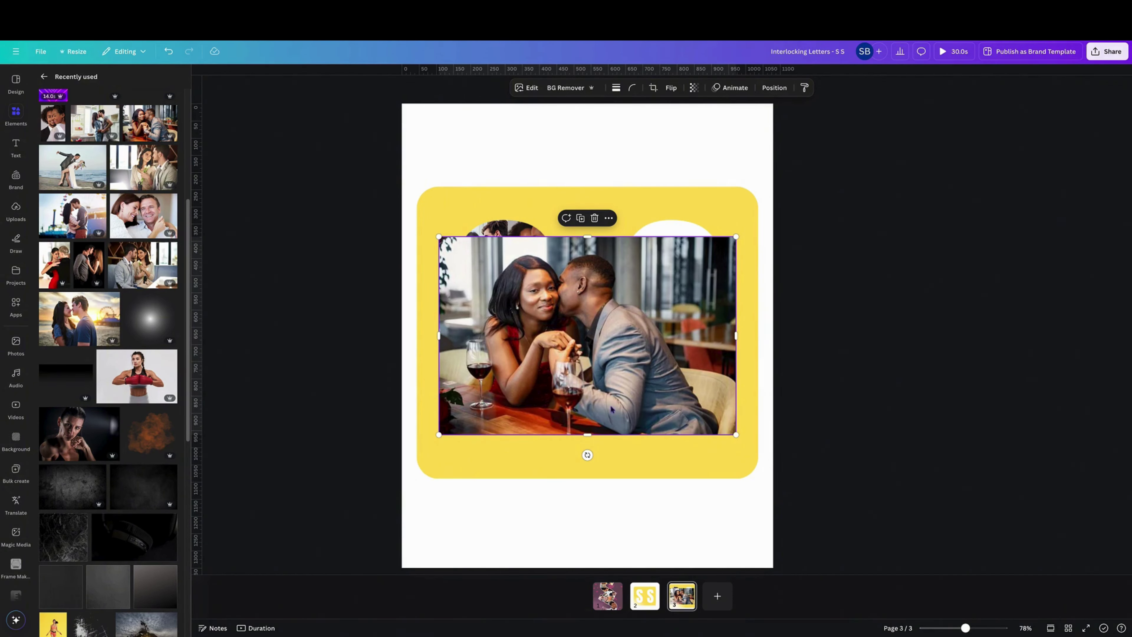
pyautogui.moveTo(587, 436); pyautogui.dragTo(588, 352)
pyautogui.moveTo(439, 294); pyautogui.dragTo(493, 295)
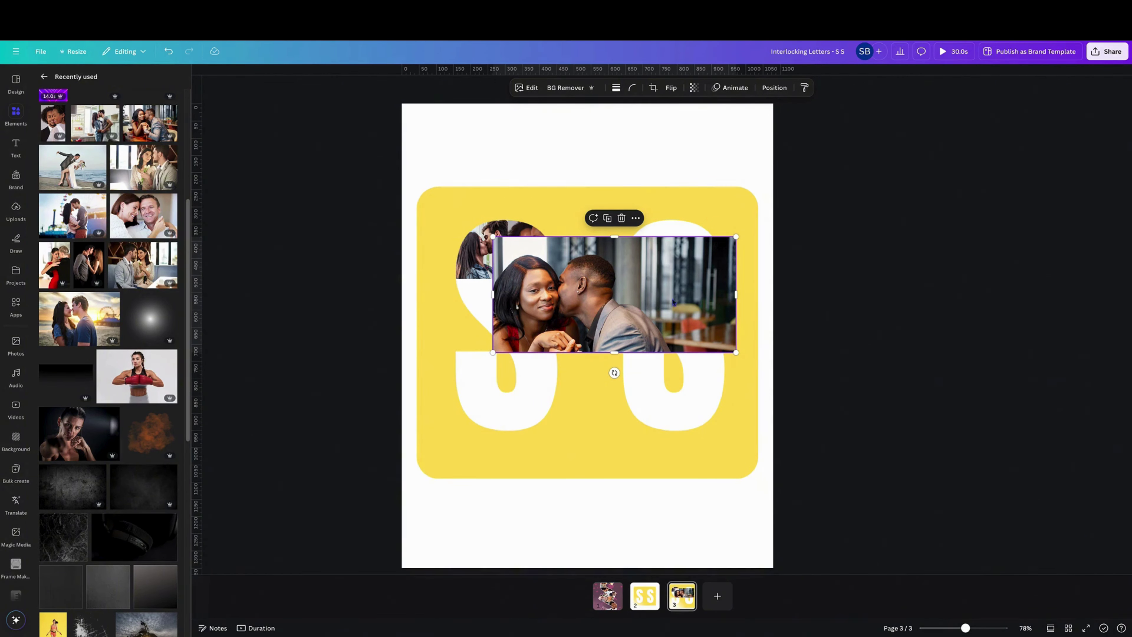
pyautogui.moveTo(735, 294); pyautogui.dragTo(634, 294)
pyautogui.moveTo(492, 295); pyautogui.dragTo(477, 295)
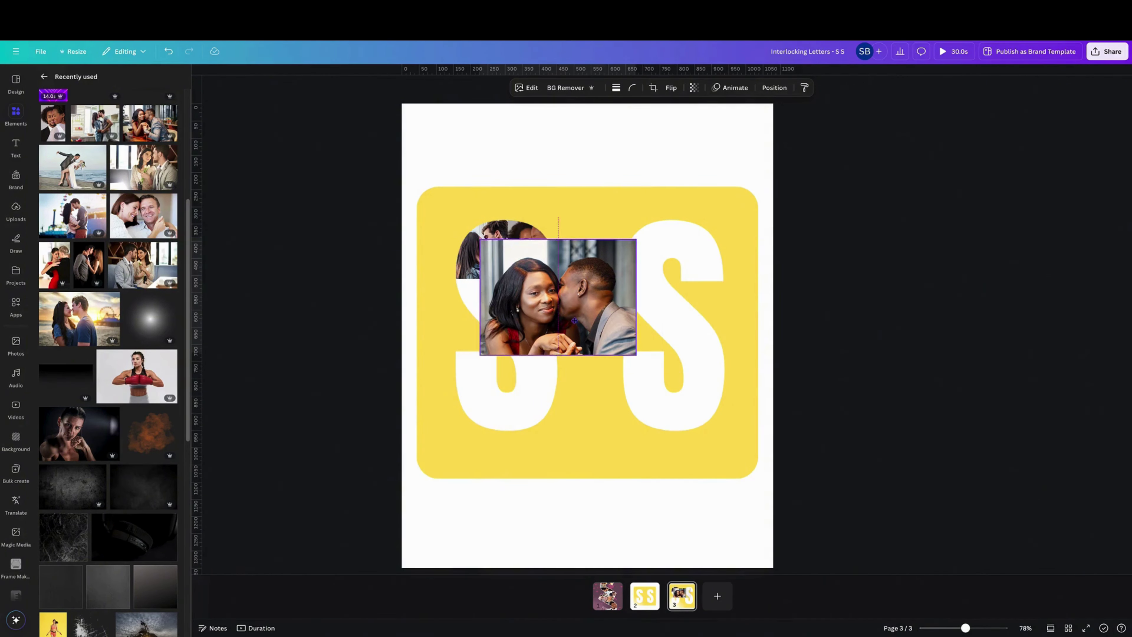
pyautogui.moveTo(590, 297); pyautogui.dragTo(543, 320)
# Send the red wine couple photo behind the "S S" image, then shrink it and shift it up within the first S
pyautogui.rightClick(525, 330)
pyautogui.moveTo(579, 438)
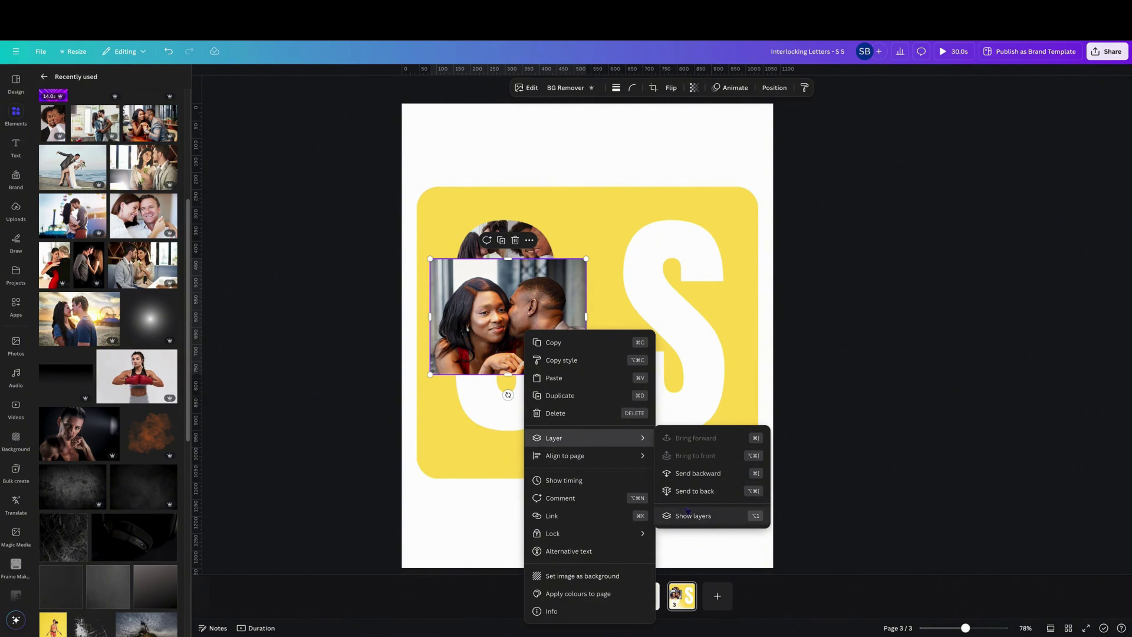
pyautogui.click(695, 490)
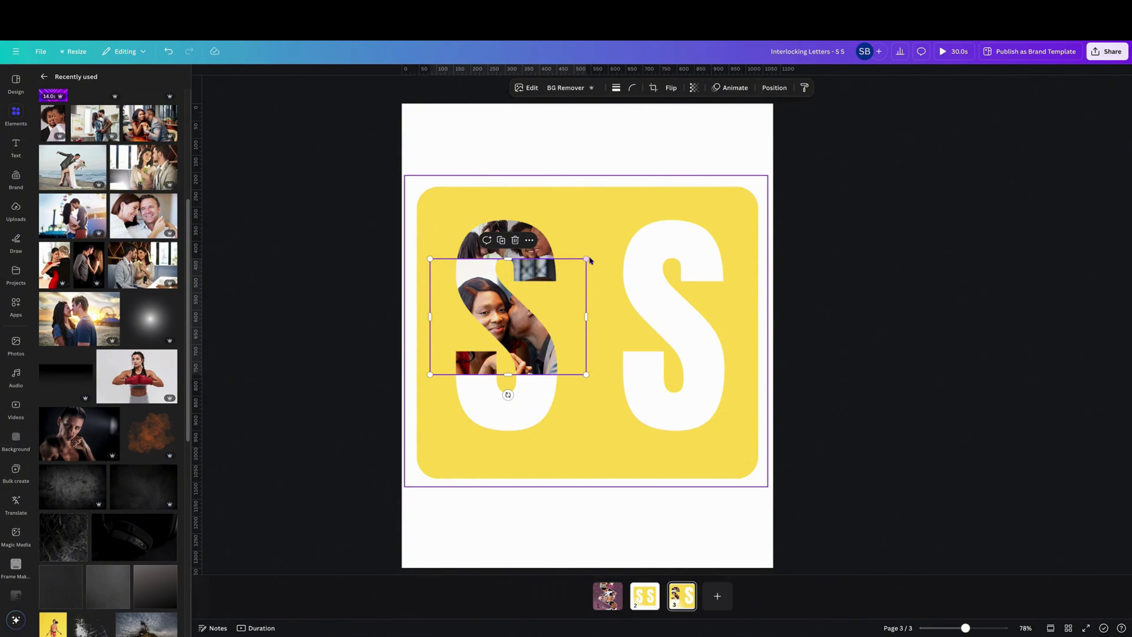
pyautogui.moveTo(586, 258); pyautogui.dragTo(557, 280)
pyautogui.moveTo(524, 327); pyautogui.dragTo(522, 304)
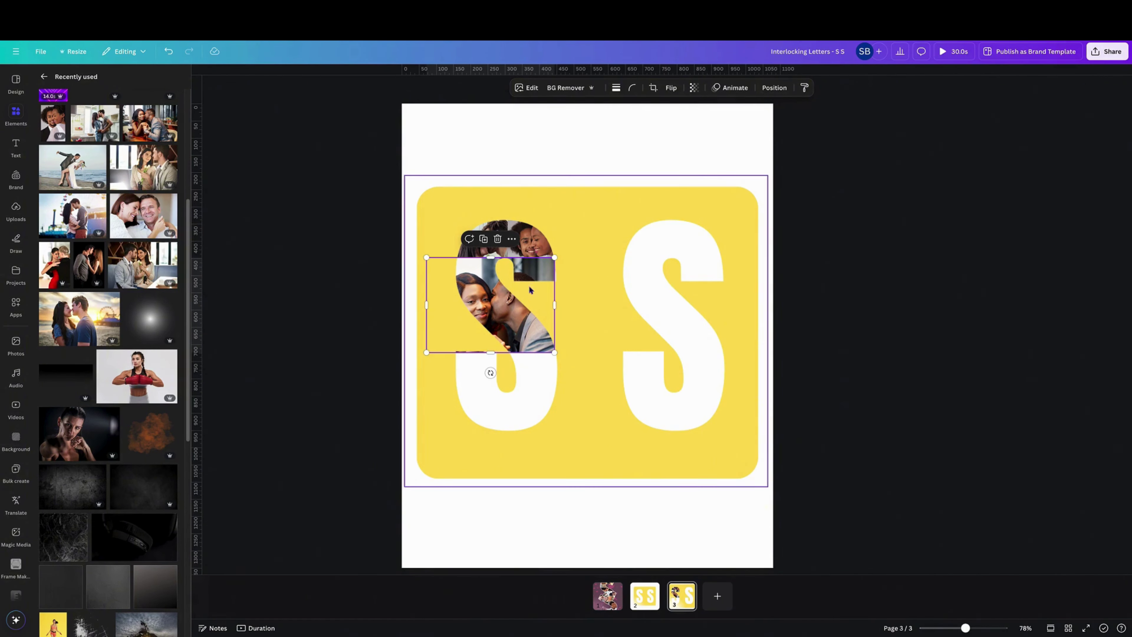
# Send the red wine couple photo behind the smiling couple photo and scale it down to fit the middle of the first S
pyautogui.rightClick(521, 305)
pyautogui.moveTo(505, 387)
pyautogui.click(644, 443)
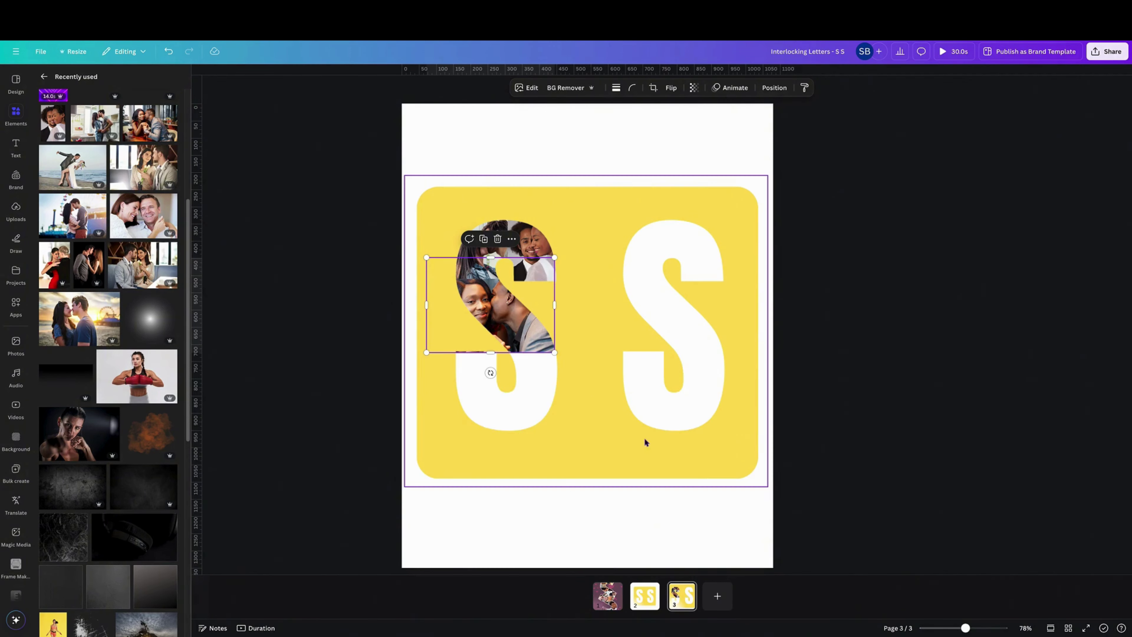
pyautogui.moveTo(515, 334); pyautogui.dragTo(511, 331)
pyautogui.moveTo(552, 256); pyautogui.dragTo(532, 266)
# Add the photo of the wedding couple on the beach, cropped around their upper bodies and placed over the lower part of the first S
pyautogui.moveTo(454, 302); pyautogui.dragTo(551, 334)
pyautogui.click(72, 167)
pyautogui.moveTo(736, 335); pyautogui.dragTo(659, 335)
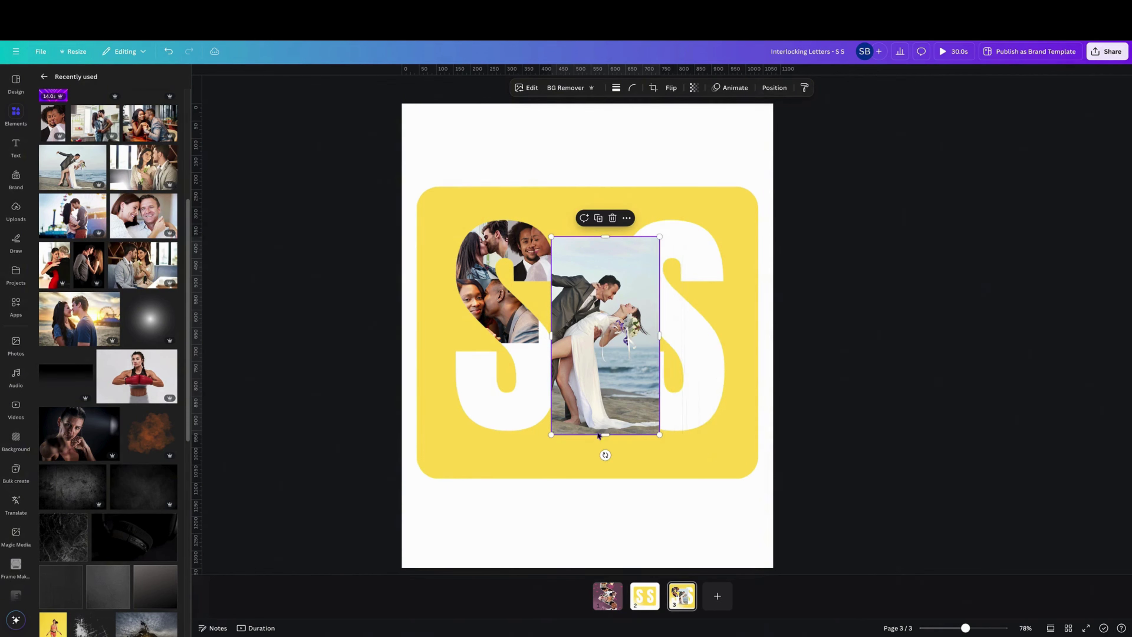
pyautogui.moveTo(598, 436); pyautogui.dragTo(602, 356)
pyautogui.moveTo(606, 236); pyautogui.dragTo(605, 265)
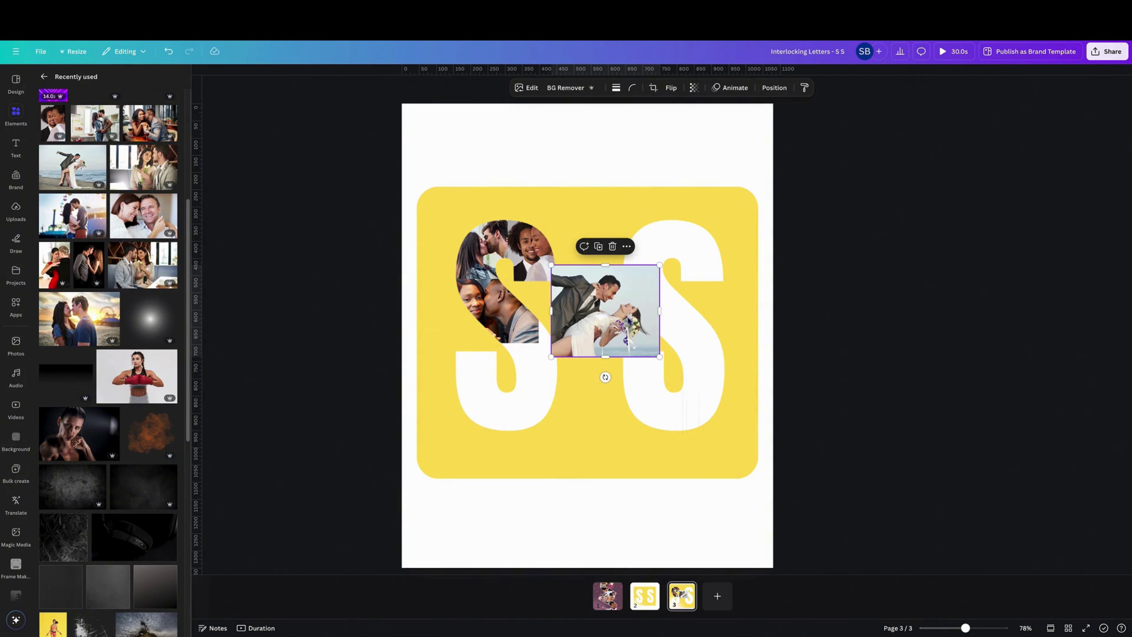
pyautogui.moveTo(629, 321); pyautogui.dragTo(556, 367)
# Send the beach wedding photo one layer backward, behind the "S S" image
pyautogui.rightClick(532, 424)
pyautogui.moveTo(556, 450)
pyautogui.click(694, 483)
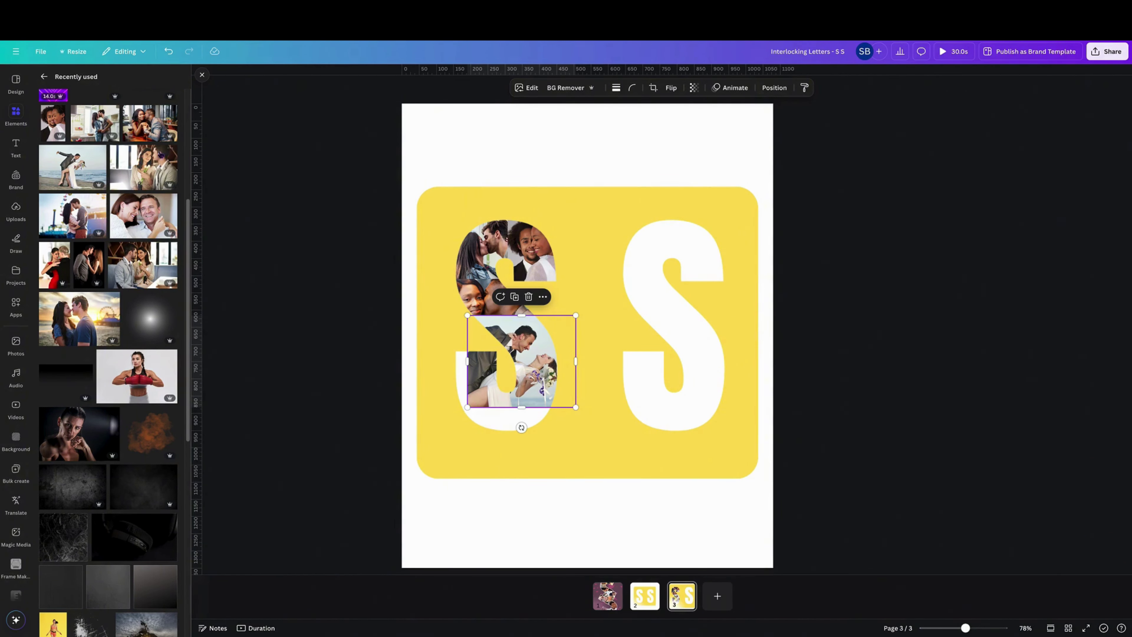
# Add the photo of the couple holding white tulips, cropped around their heads and scaled down below the first S
pyautogui.click(144, 167)
pyautogui.moveTo(439, 336); pyautogui.dragTo(525, 335)
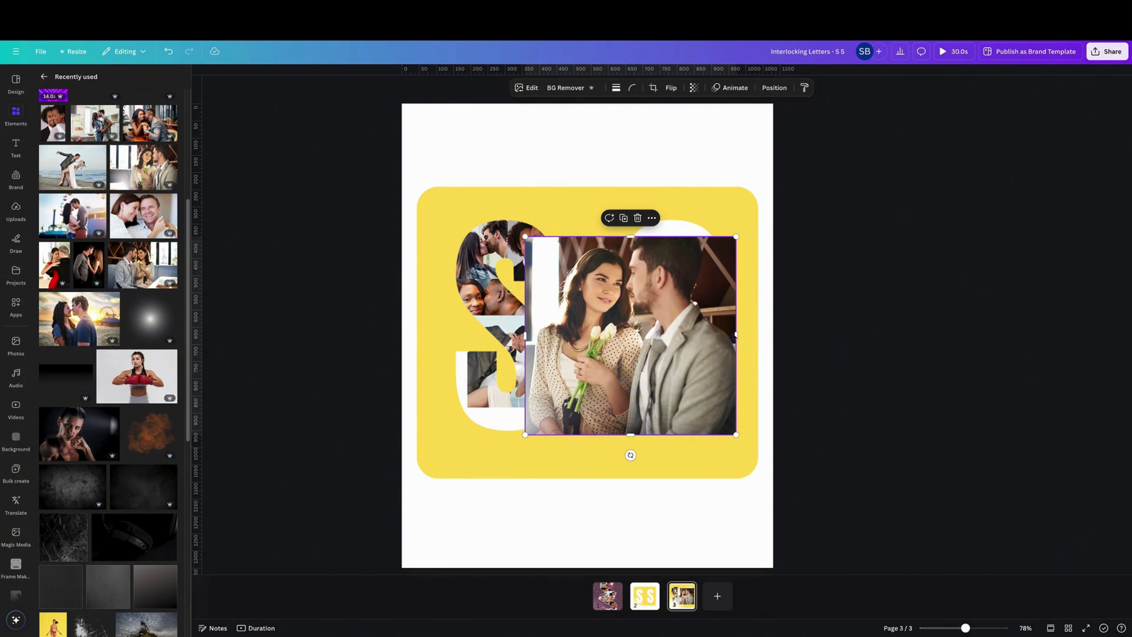
pyautogui.moveTo(736, 335); pyautogui.dragTo(716, 335)
pyautogui.moveTo(620, 432); pyautogui.dragTo(543, 450)
pyautogui.moveTo(405, 373); pyautogui.dragTo(467, 404)
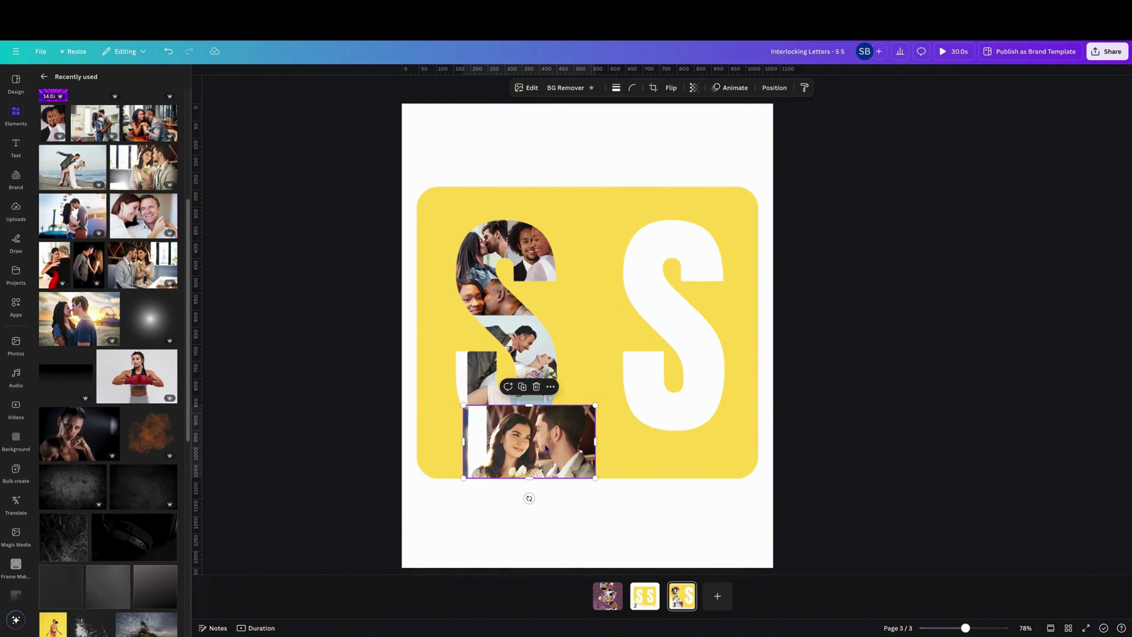
# Move the tulip couple photo over the bottom curve of the first S and send it one layer backward, behind the "S S" image
pyautogui.moveTo(541, 439); pyautogui.dragTo(513, 423)
pyautogui.rightClick(512, 423)
pyautogui.moveTo(579, 447)
pyautogui.click(684, 501)
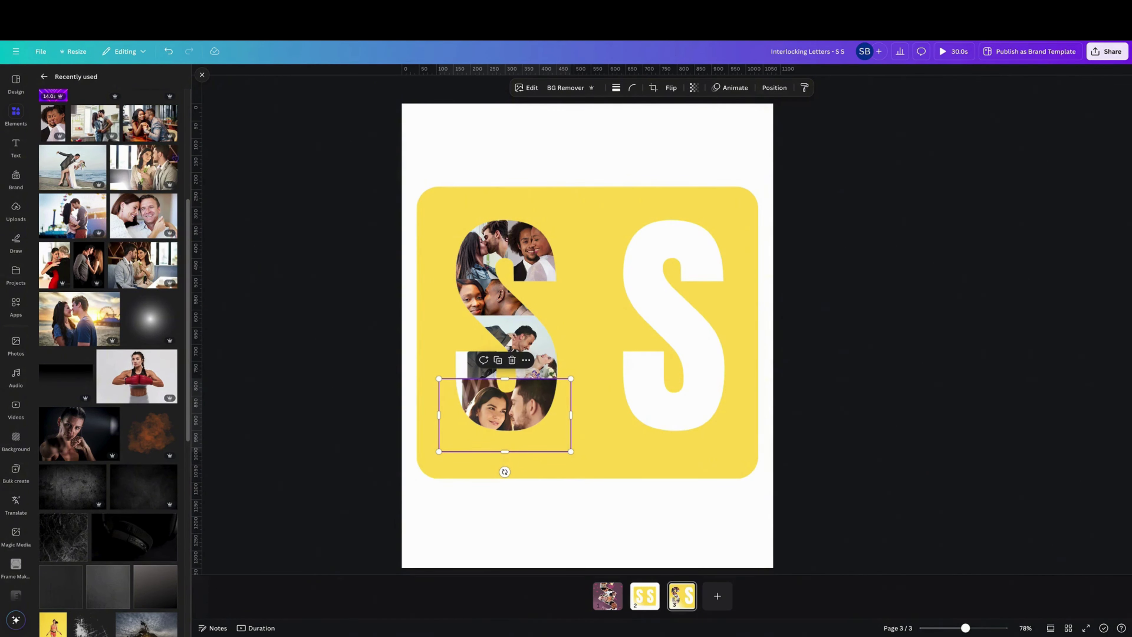
# Add the photo of the couple embracing at the fairground, cropped around their heads and placed over the first S's lower-left end
pyautogui.click(73, 215)
pyautogui.moveTo(439, 335); pyautogui.dragTo(538, 338)
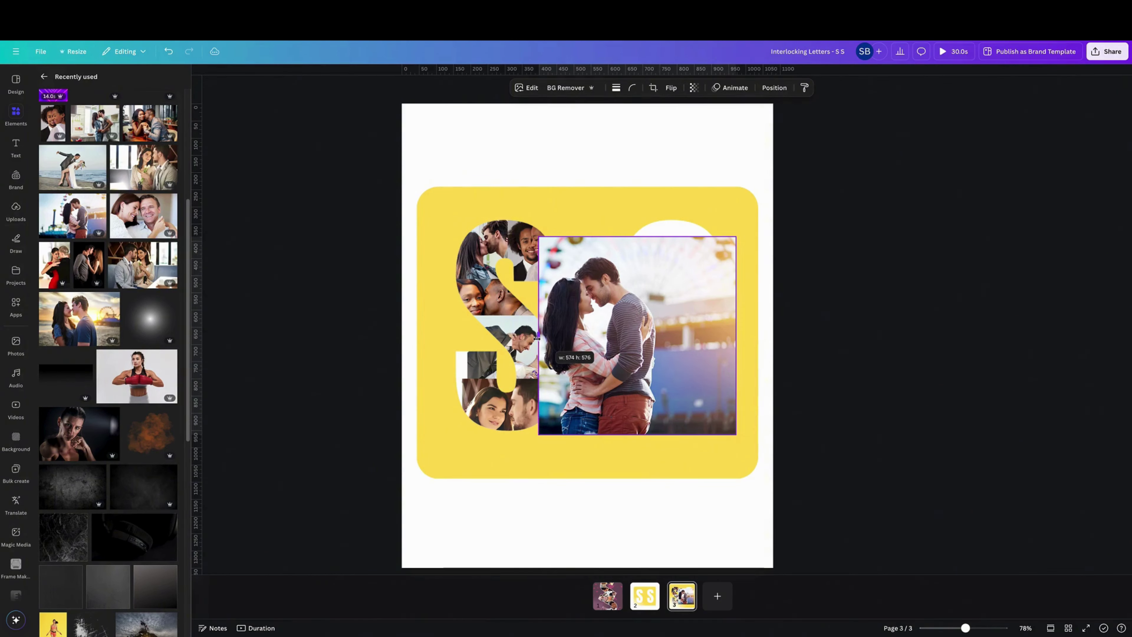
pyautogui.moveTo(743, 339); pyautogui.dragTo(624, 361)
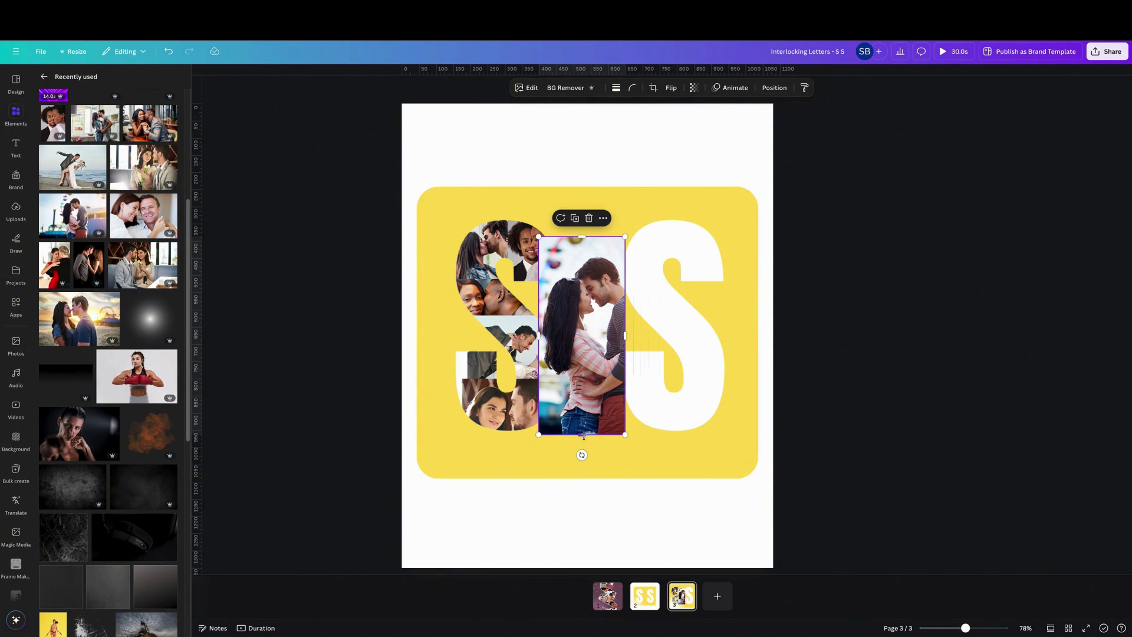
pyautogui.moveTo(581, 436); pyautogui.dragTo(589, 331)
pyautogui.moveTo(605, 275); pyautogui.dragTo(495, 374)
# Send the fairground couple photo two layers backward, behind both the "S S" image and the tulip couple photo
pyautogui.rightClick(474, 340)
pyautogui.moveTo(513, 449)
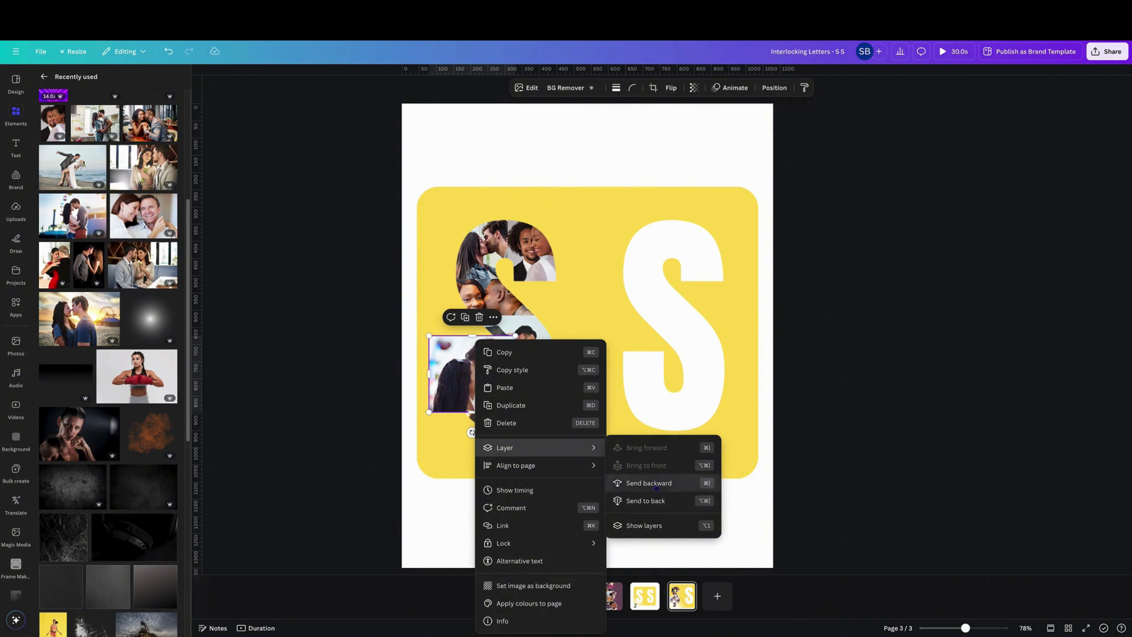
pyautogui.click(633, 479)
pyautogui.rightClick(478, 340)
pyautogui.click(633, 482)
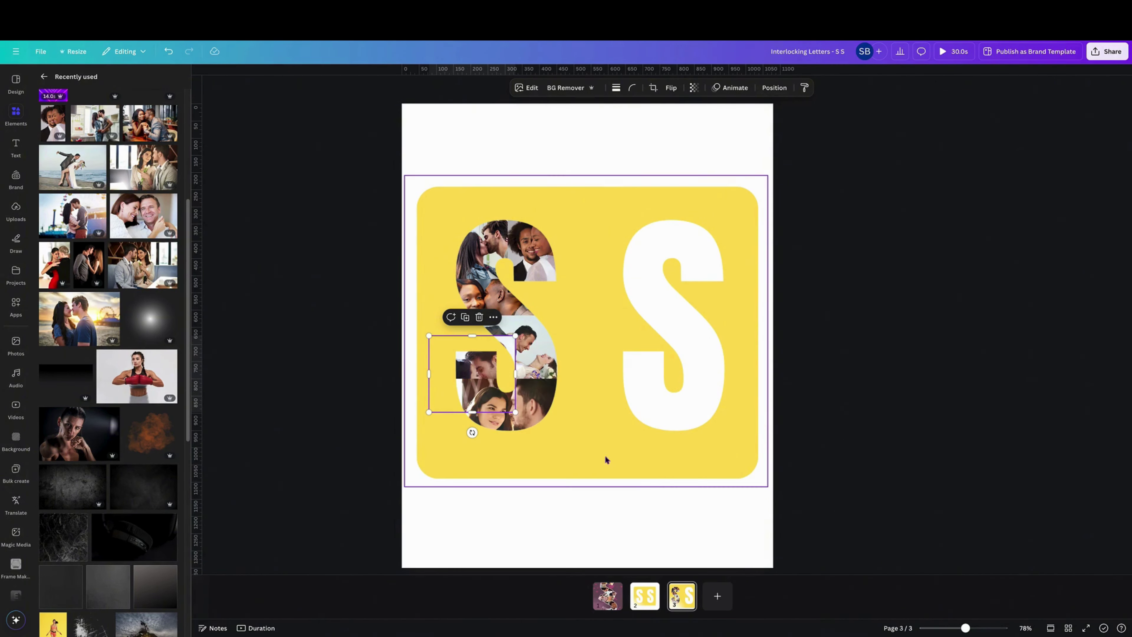
pyautogui.click(529, 404)
pyautogui.moveTo(529, 404); pyautogui.dragTo(530, 409)
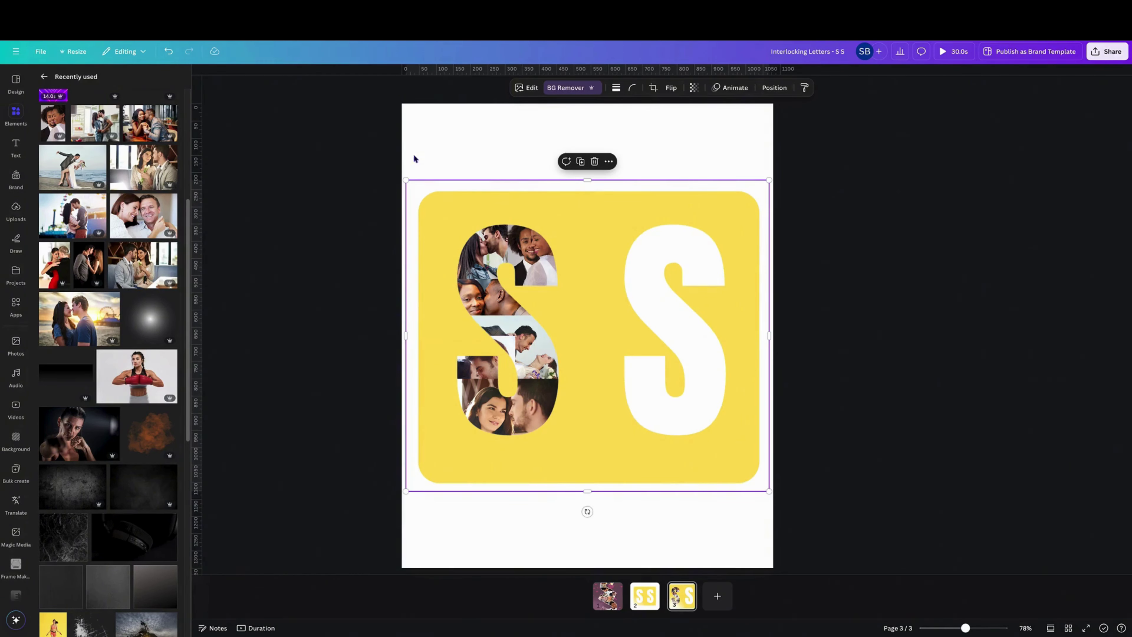
pyautogui.click(170, 51)
pyautogui.rightClick(497, 339)
pyautogui.moveTo(513, 445)
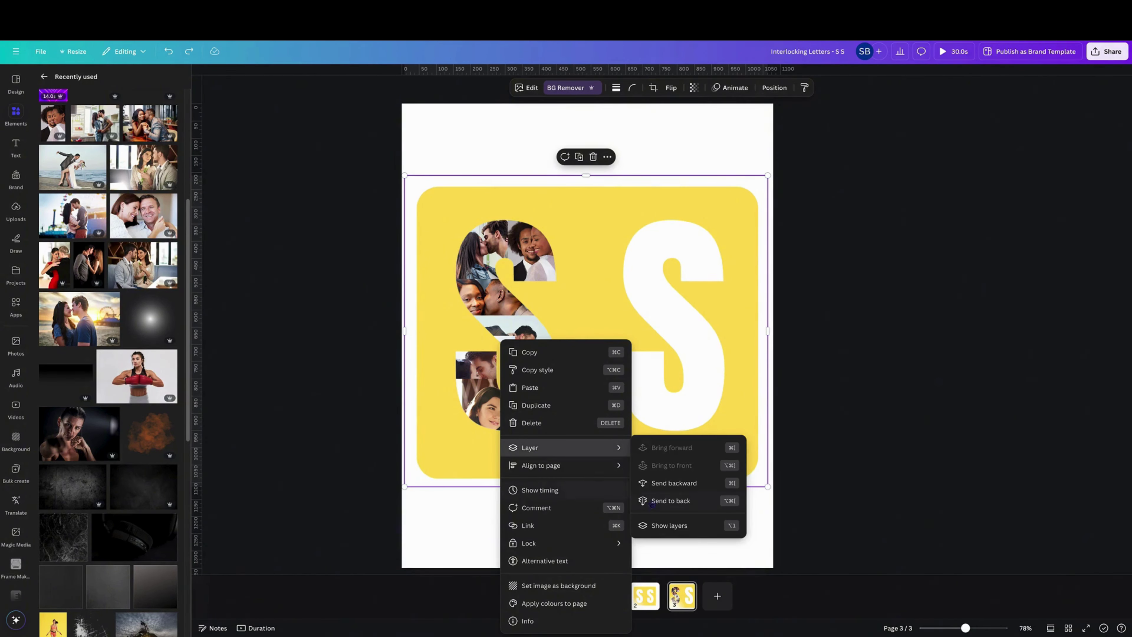
pyautogui.click(659, 513)
# Select the tulip couple photo's layer, remove its background and nudge the photo slightly up and to the right within the first S
pyautogui.click(775, 88)
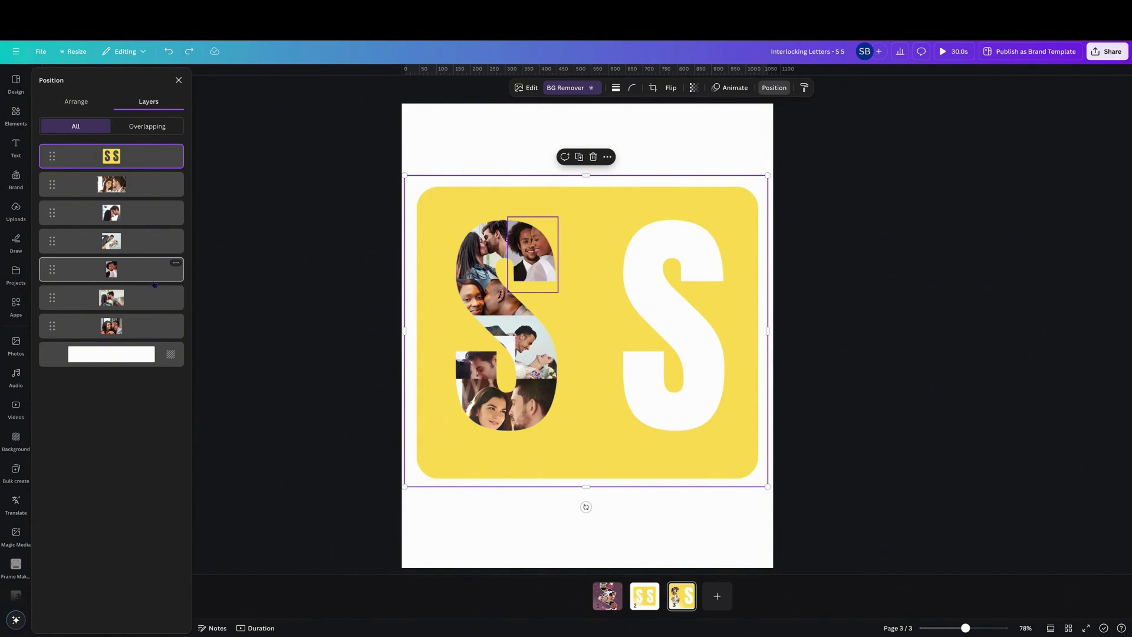
pyautogui.click(142, 185)
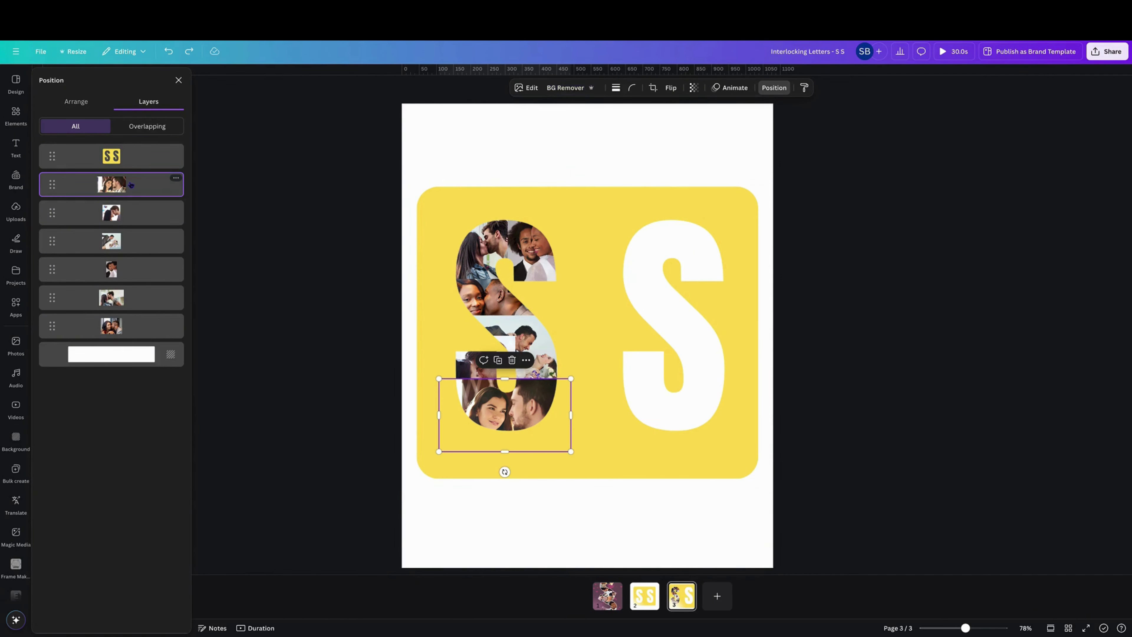
pyautogui.click(573, 88)
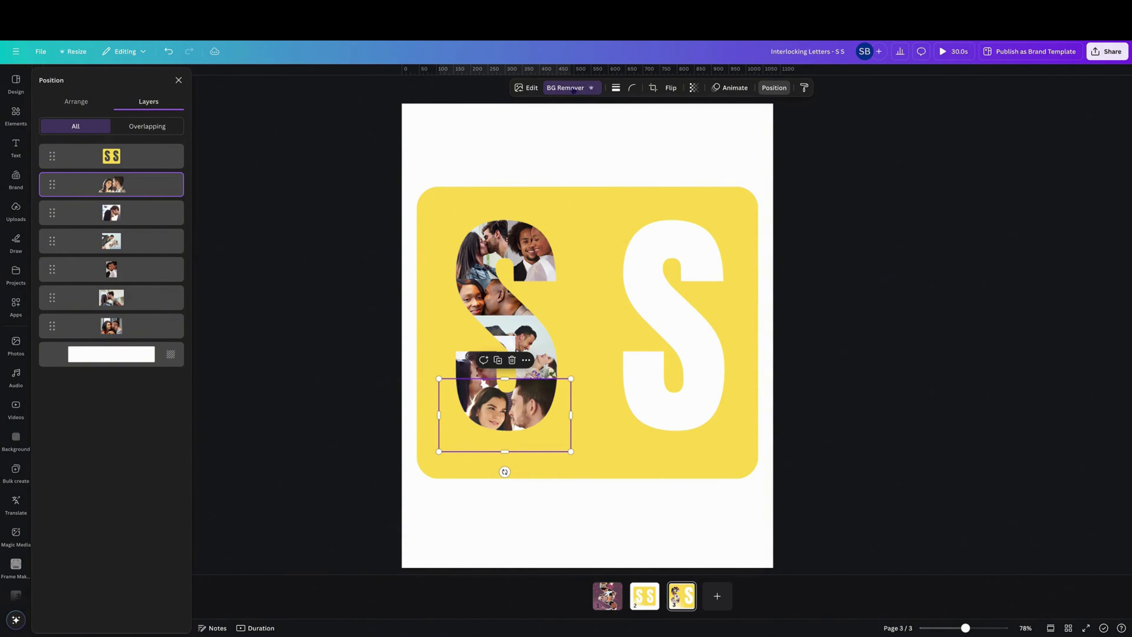
pyautogui.click(576, 88)
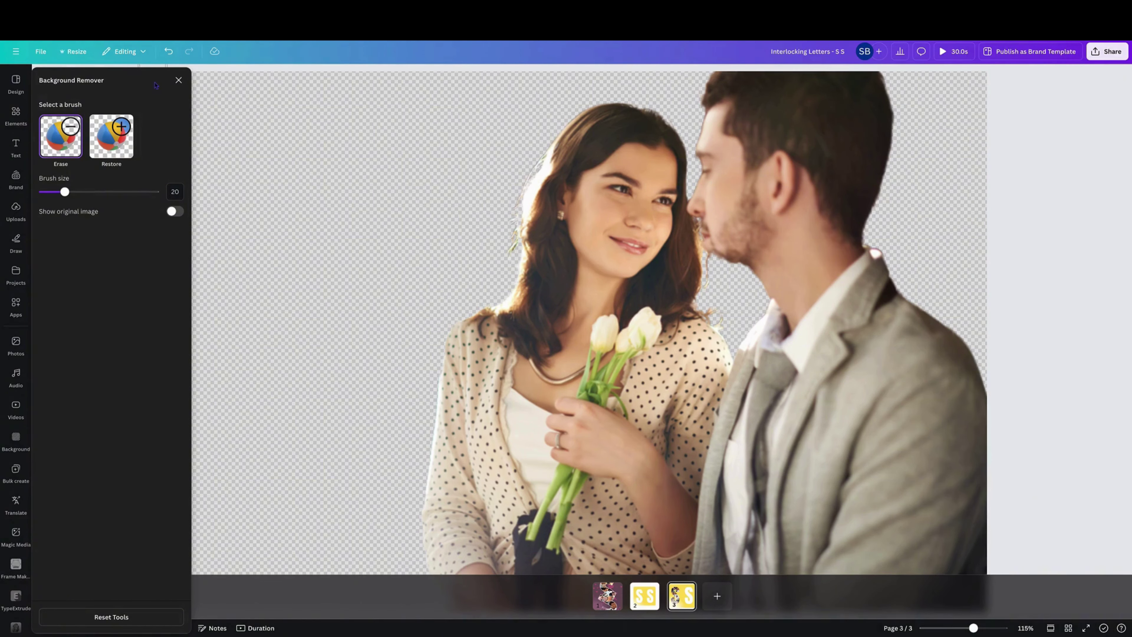
pyautogui.click(179, 81)
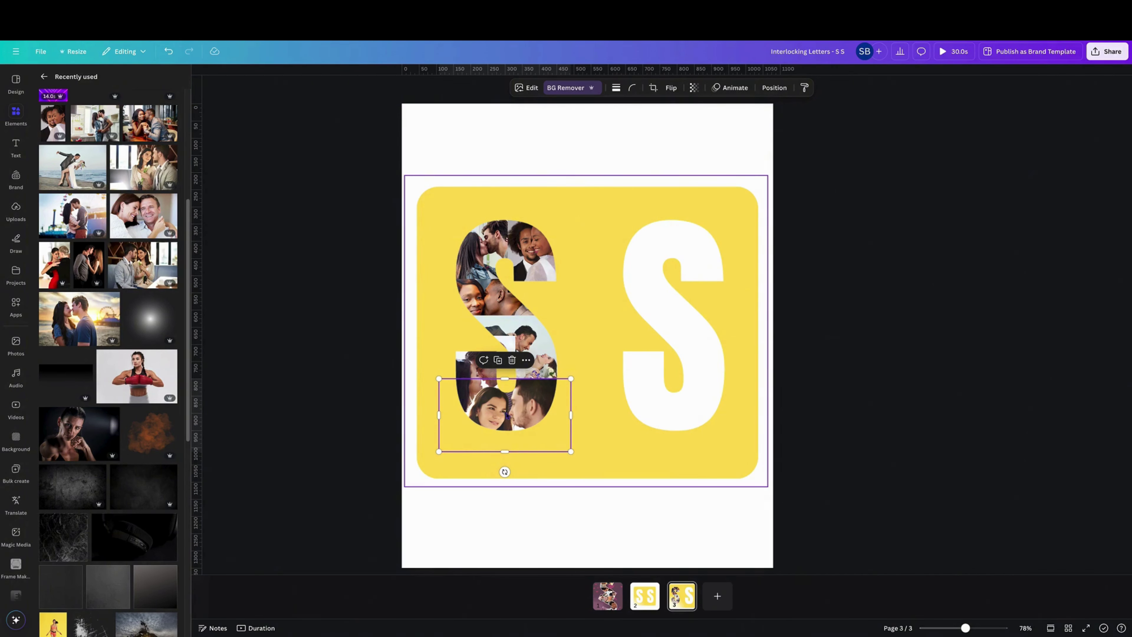
pyautogui.moveTo(507, 415); pyautogui.dragTo(512, 413)
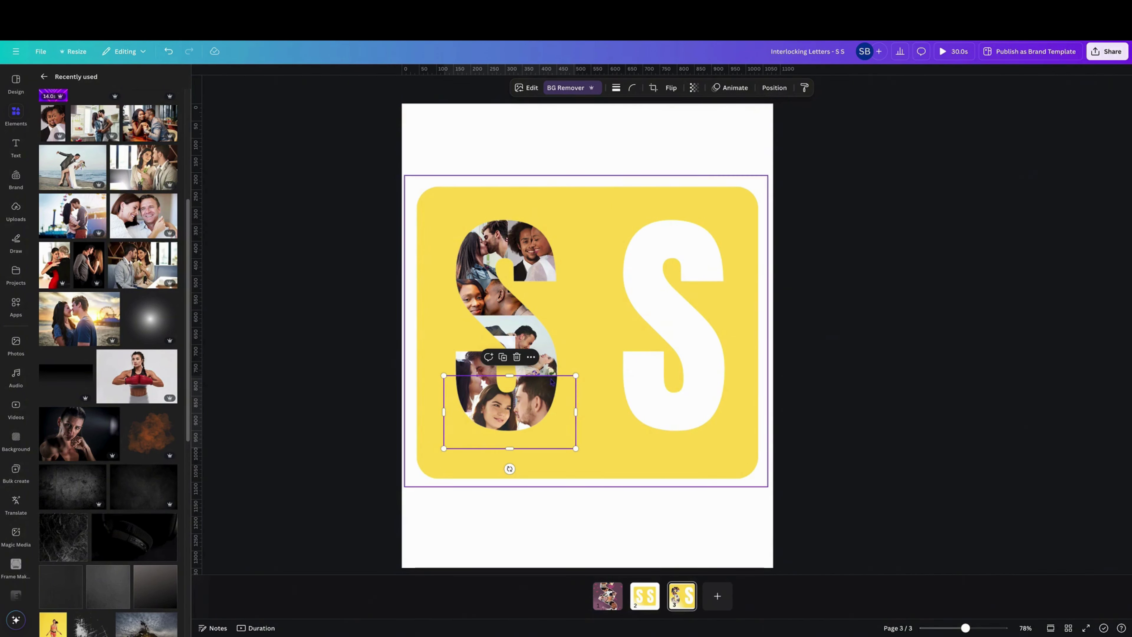
# Add the photo of the smiling couple in white knitwear and light blue shirt, scaled down over the upper part of the second S
pyautogui.click(143, 215)
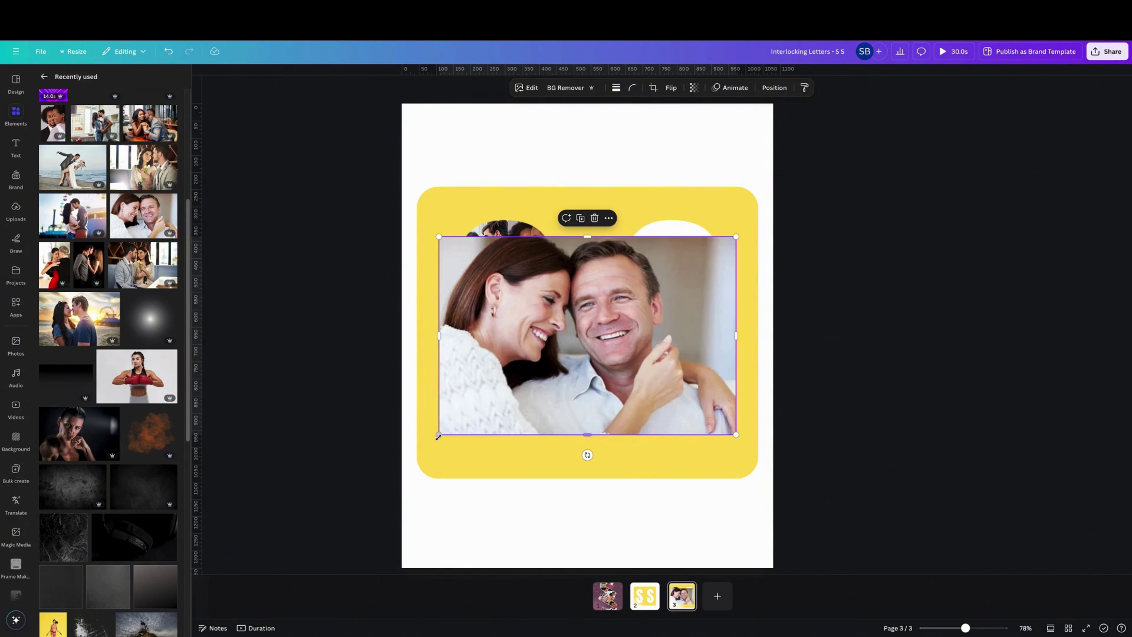
pyautogui.moveTo(437, 436); pyautogui.dragTo(632, 304)
pyautogui.moveTo(680, 274); pyautogui.dragTo(713, 279)
# Send the smiling white-knitwear couple photo one layer backward and fit it within the top curve of the second S
pyautogui.rightClick(712, 278)
pyautogui.moveTo(758, 386)
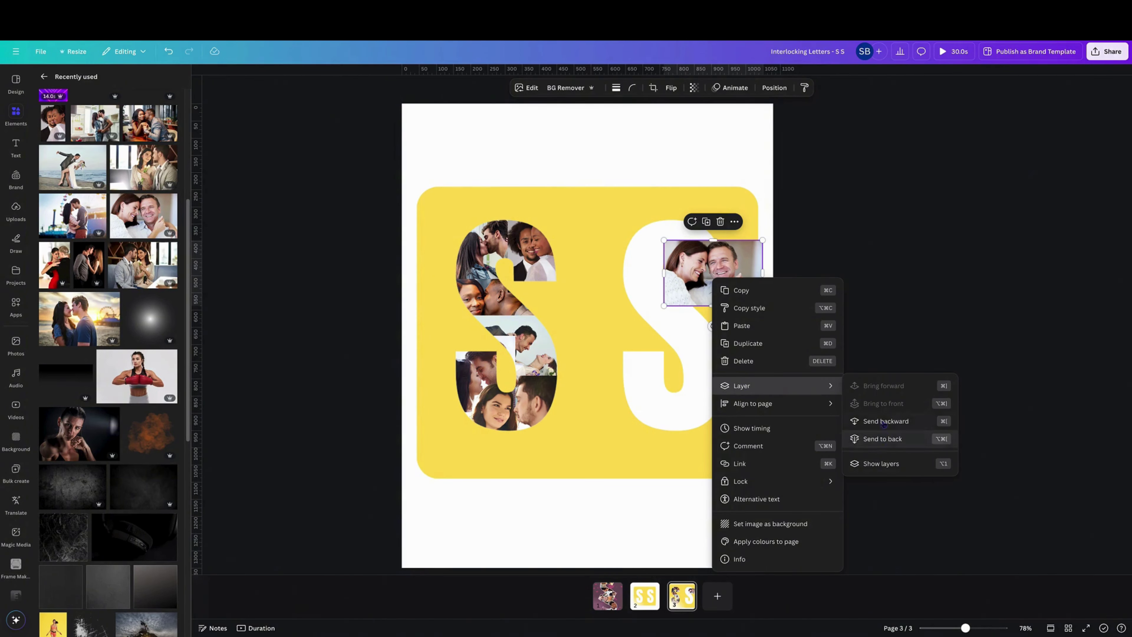
pyautogui.click(884, 421)
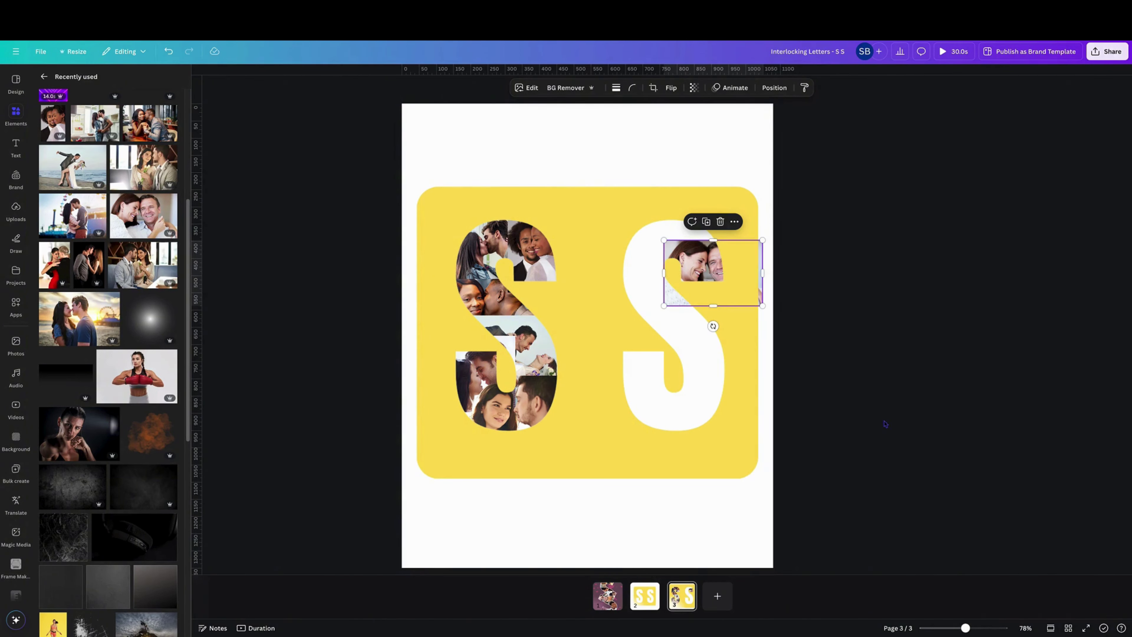
pyautogui.click(736, 268)
pyautogui.moveTo(711, 267); pyautogui.dragTo(679, 263)
# Add the photo of the dancing couple in red and black, cropped around their heads and scaled down beside the second S
pyautogui.click(53, 263)
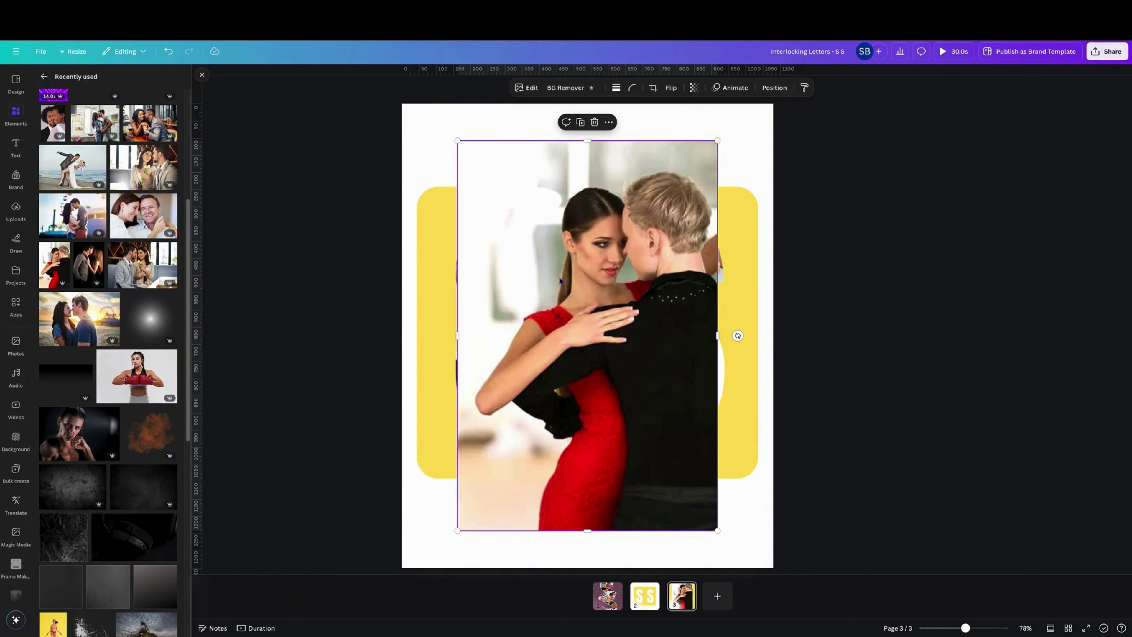
pyautogui.moveTo(456, 336); pyautogui.dragTo(539, 335)
pyautogui.moveTo(628, 141); pyautogui.dragTo(628, 164)
pyautogui.moveTo(629, 530); pyautogui.dragTo(629, 299)
pyautogui.moveTo(626, 212); pyautogui.dragTo(661, 281)
pyautogui.moveTo(750, 233); pyautogui.dragTo(683, 291)
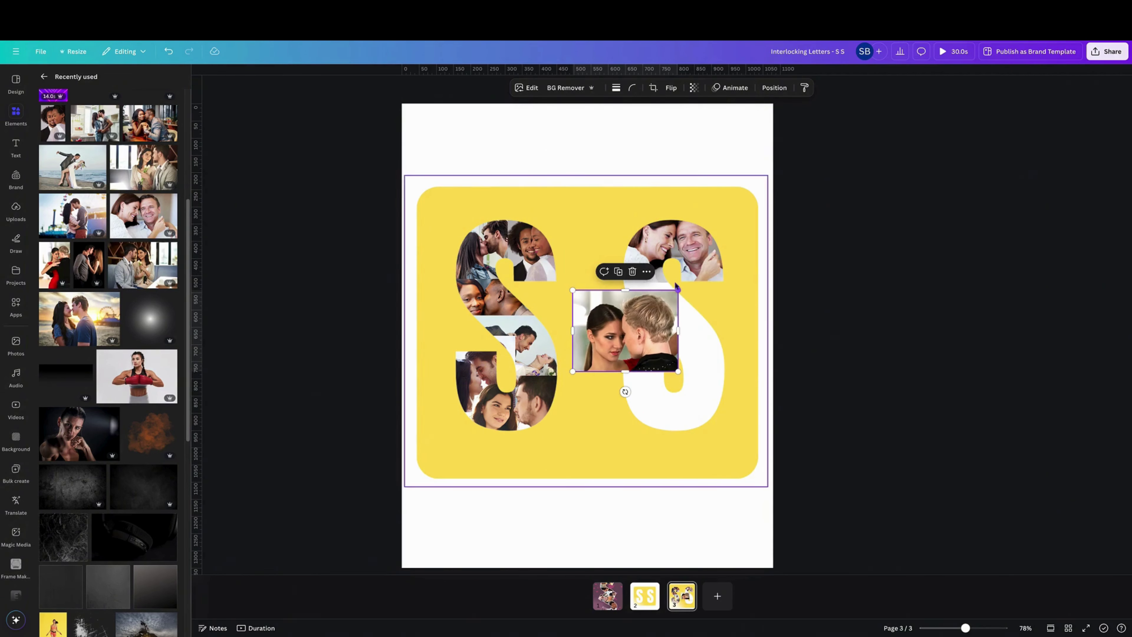
# Place the dancing couple photo over the middle of the second S, send it behind the "S S" image and scale it down
pyautogui.moveTo(632, 344); pyautogui.dragTo(689, 322)
pyautogui.rightClick(662, 325)
pyautogui.moveTo(700, 429)
pyautogui.click(832, 464)
pyautogui.moveTo(710, 268); pyautogui.dragTo(685, 312)
pyautogui.click(756, 306)
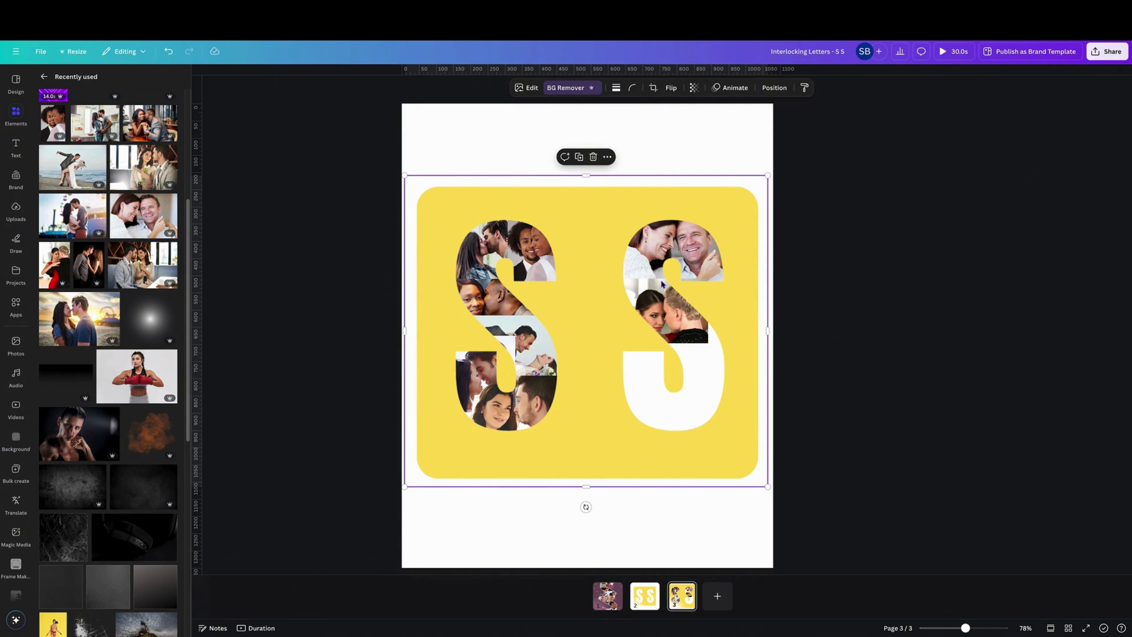
pyautogui.rightClick(663, 319)
pyautogui.moveTo(685, 436)
pyautogui.press('Escape')
# Select the dancing couple photo's layer and adjust its edges so it spans the middle of the second S
pyautogui.click(787, 94)
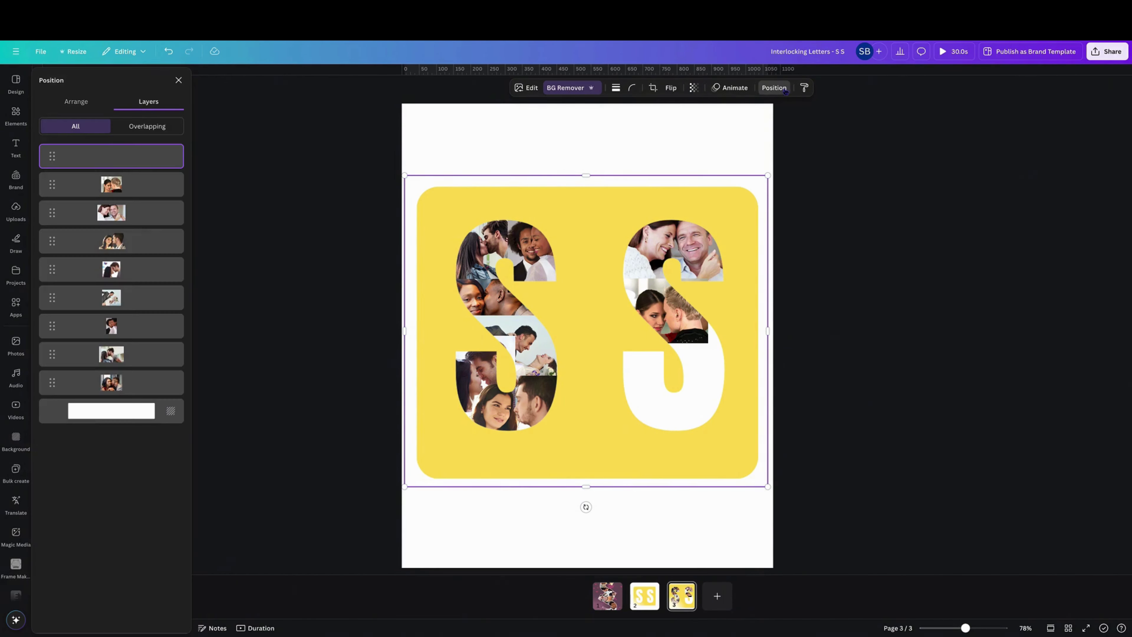
pyautogui.click(112, 184)
pyautogui.moveTo(669, 279); pyautogui.dragTo(720, 316)
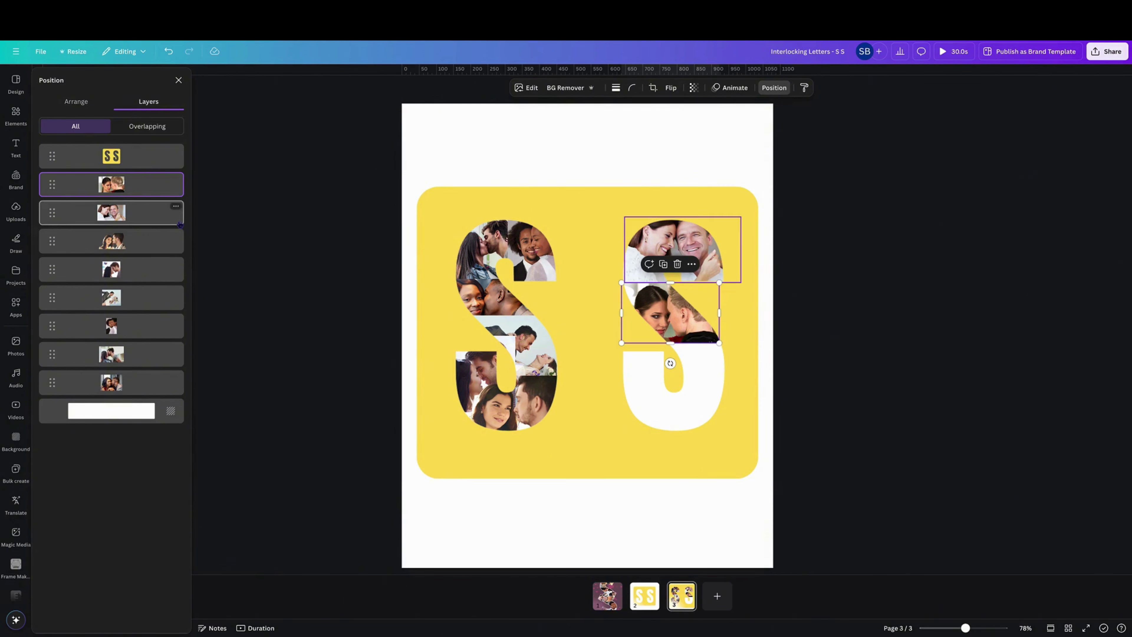
# Add the recently used photo of the couple on the blue sofa, cropped around their heads and placed over the second S's lower part
pyautogui.click(16, 114)
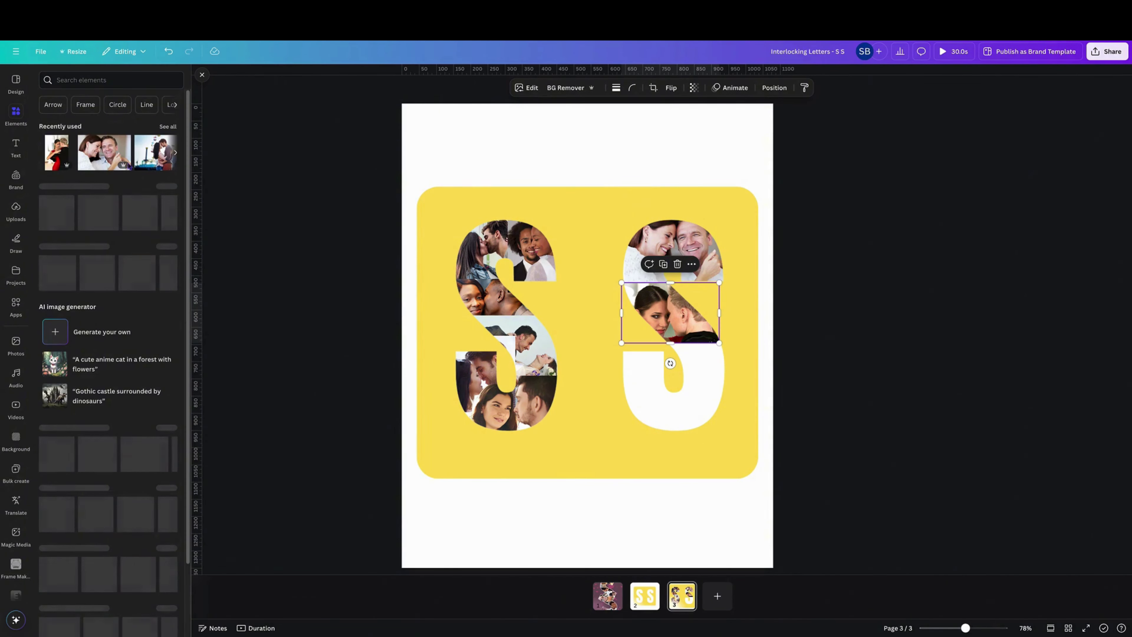
pyautogui.click(168, 127)
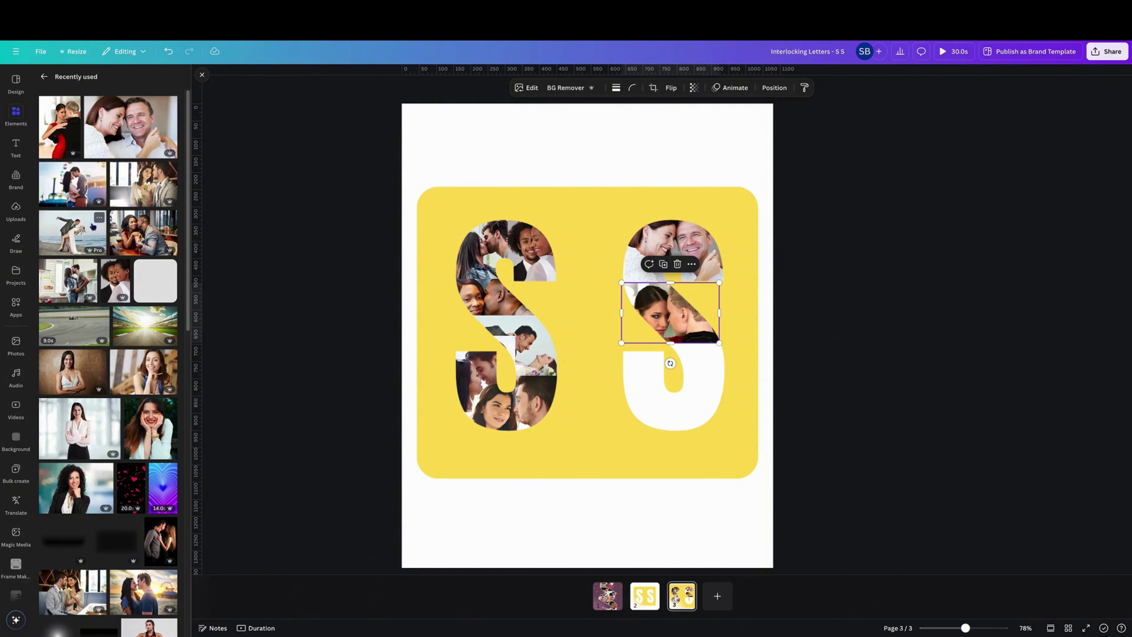
pyautogui.scroll(-6, 96, 274)
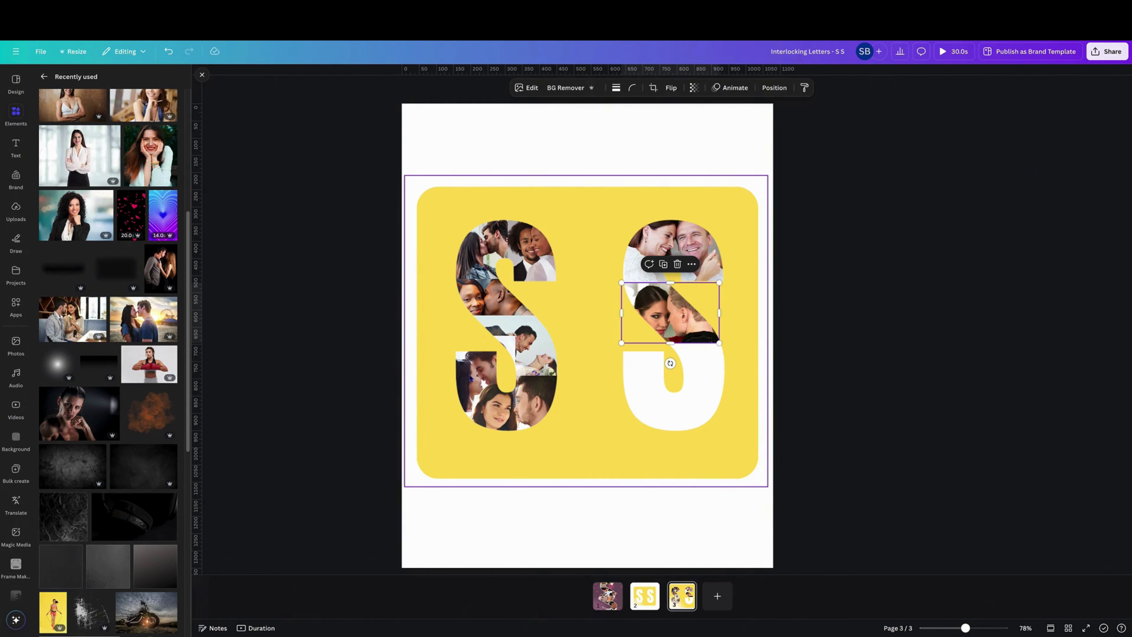
pyautogui.click(91, 312)
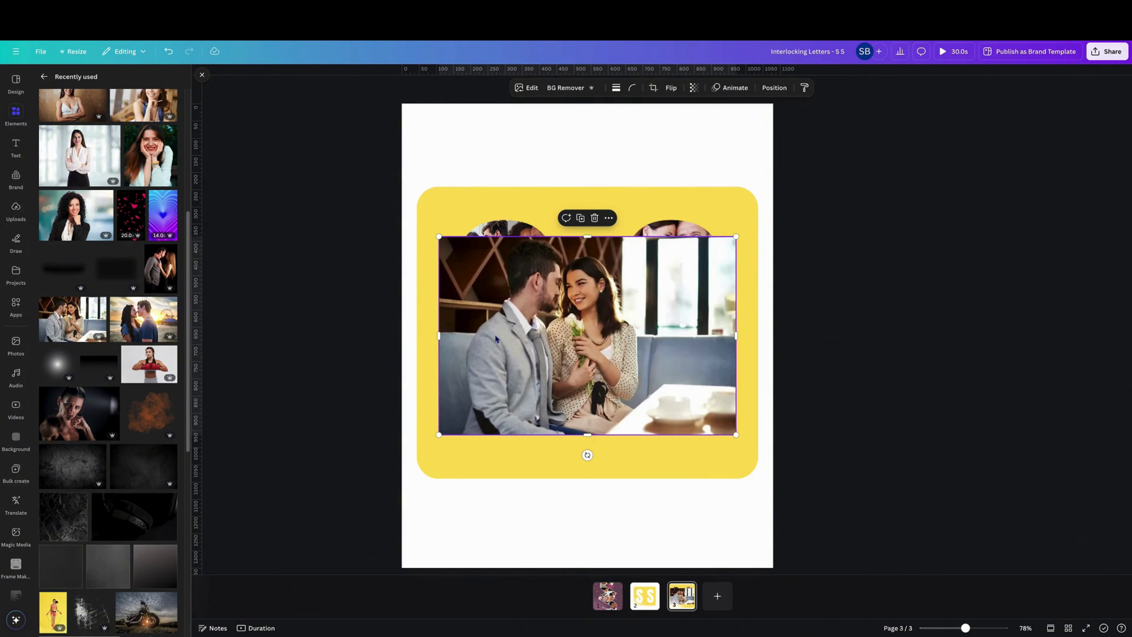
pyautogui.moveTo(738, 353); pyautogui.dragTo(620, 352)
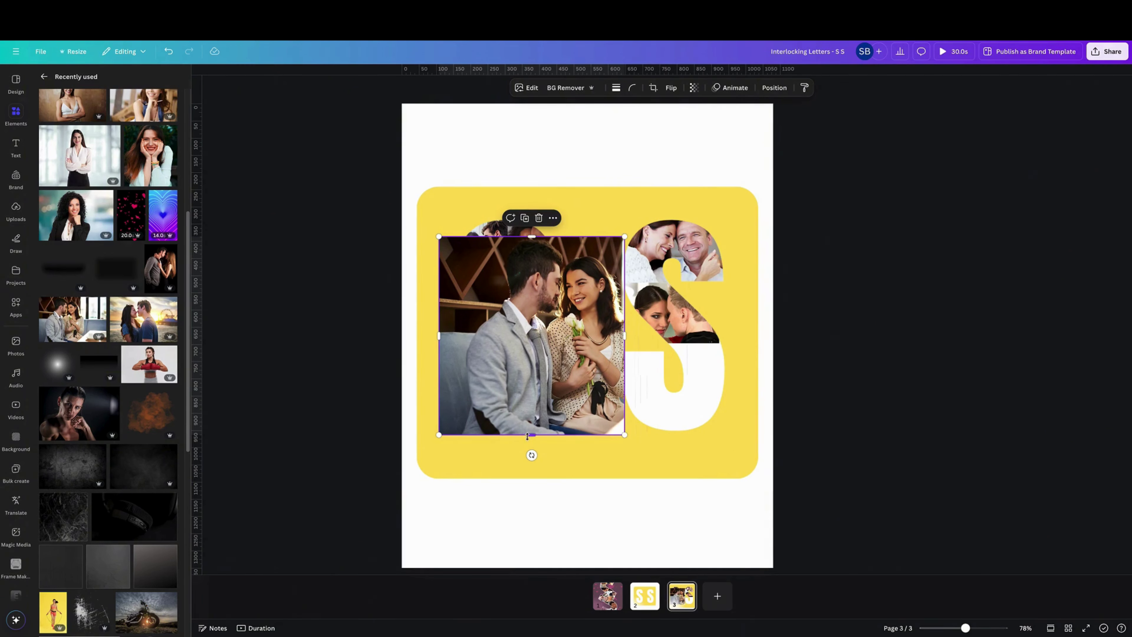
pyautogui.moveTo(532, 434); pyautogui.dragTo(531, 333)
pyautogui.moveTo(439, 284); pyautogui.dragTo(659, 422)
# Send the sofa couple photo behind the "S S" image and move it up to fill the bottom curve of the second S
pyautogui.rightClick(704, 413)
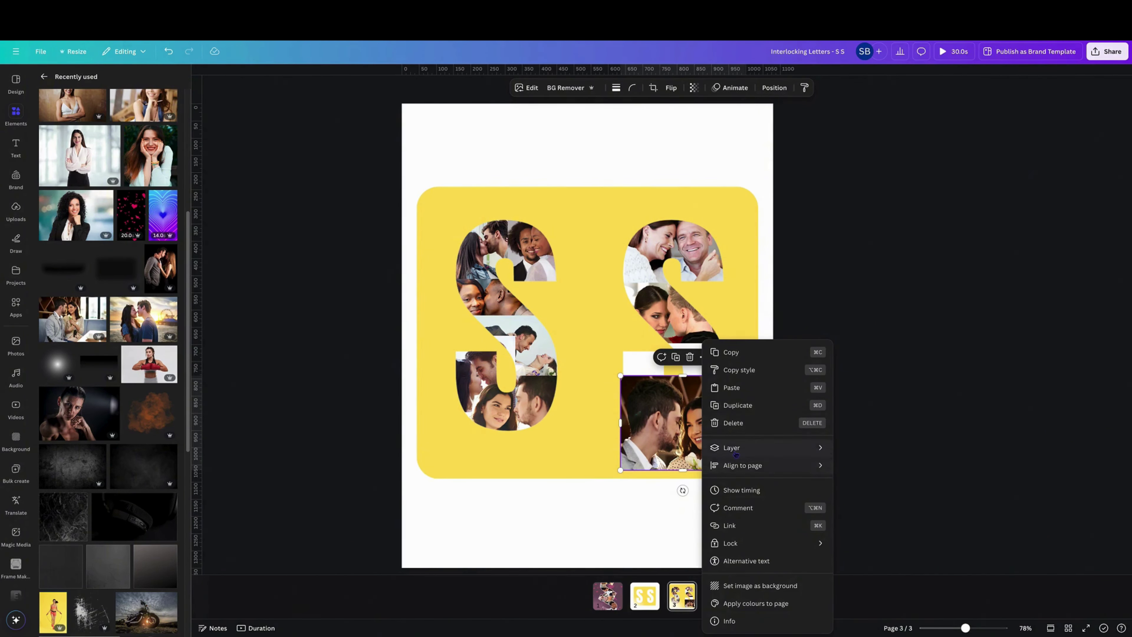
pyautogui.moveTo(731, 448)
pyautogui.click(869, 501)
pyautogui.moveTo(690, 426); pyautogui.dragTo(684, 392)
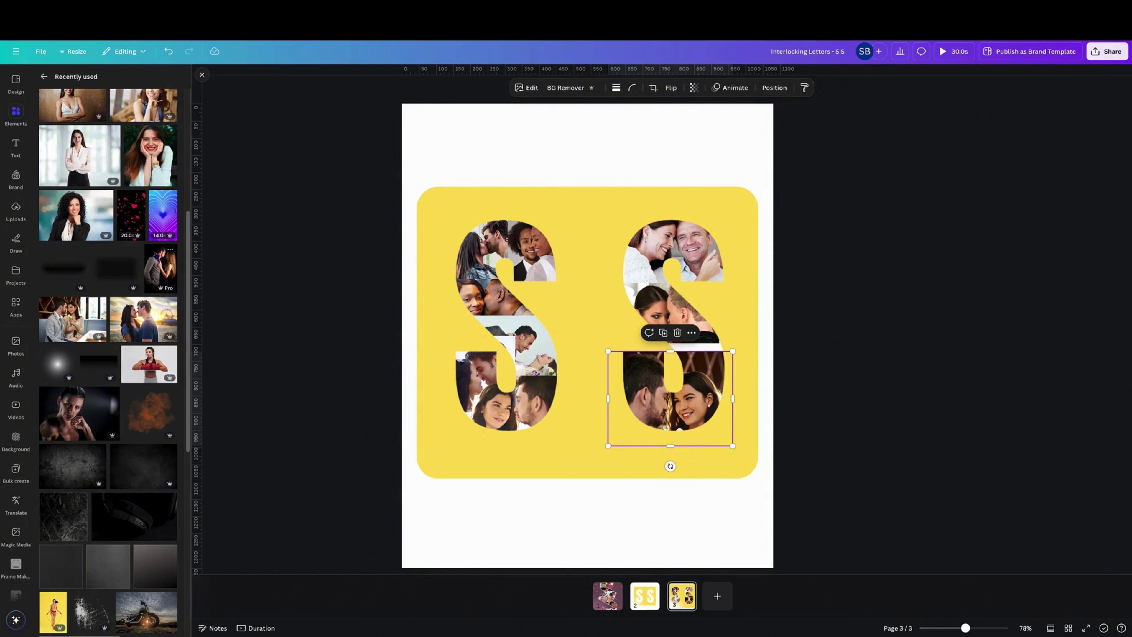
# Add the photo of the couple at sunset, cropped around their heads and scaled down to a small rectangle
pyautogui.click(148, 321)
pyautogui.moveTo(736, 336); pyautogui.dragTo(625, 337)
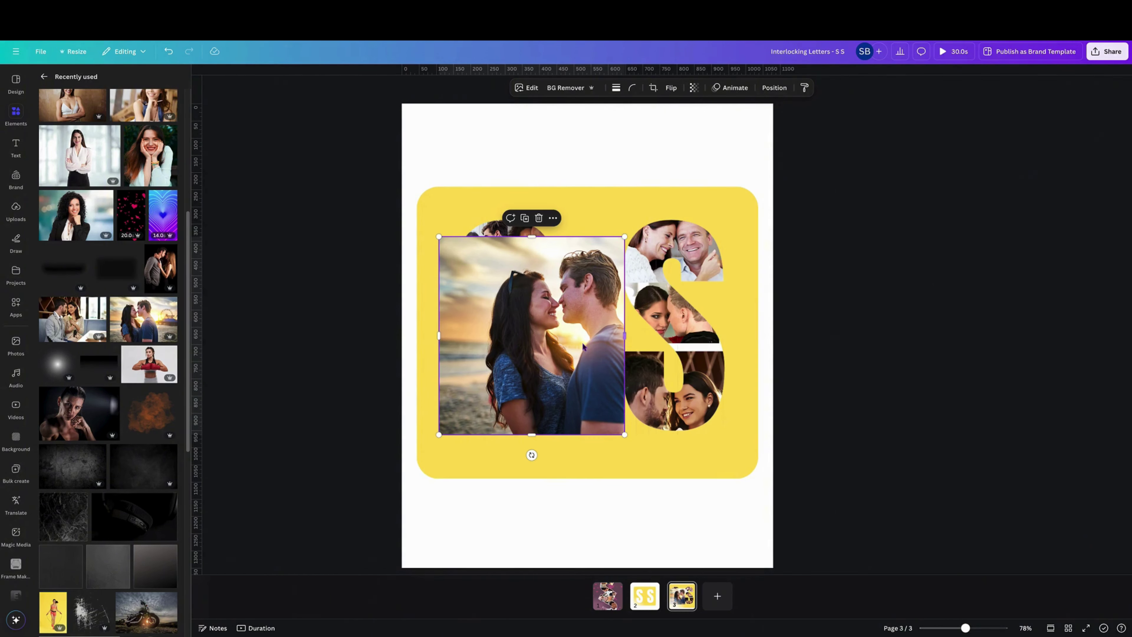
pyautogui.moveTo(439, 334); pyautogui.dragTo(483, 335)
pyautogui.moveTo(554, 237); pyautogui.dragTo(554, 250)
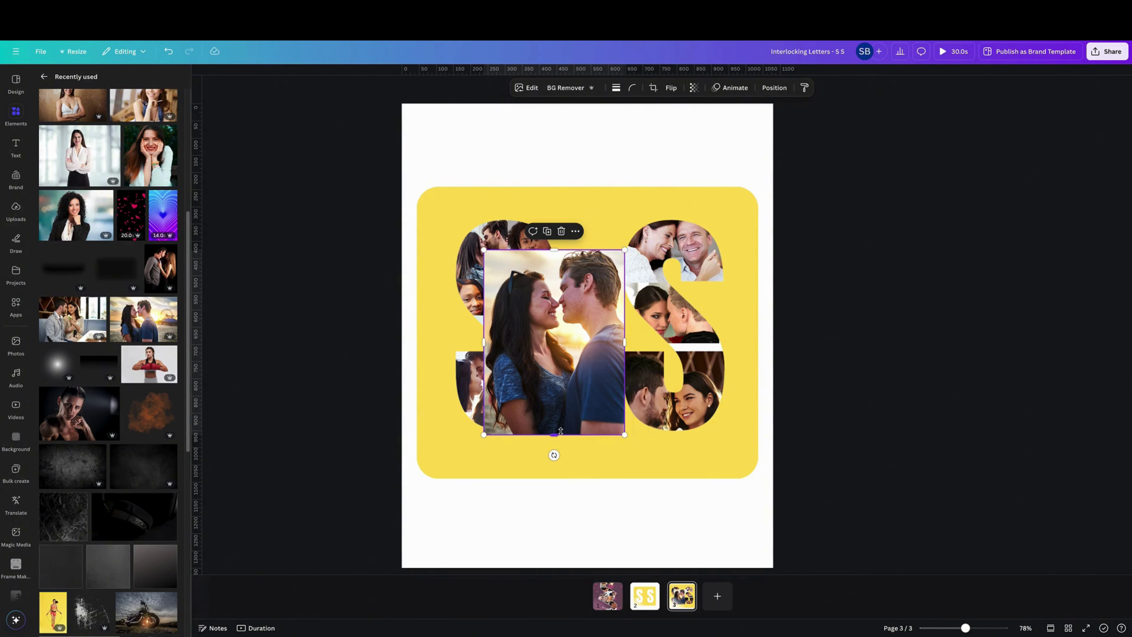
pyautogui.moveTo(554, 435); pyautogui.dragTo(561, 336)
pyautogui.moveTo(486, 253); pyautogui.dragTo(549, 286)
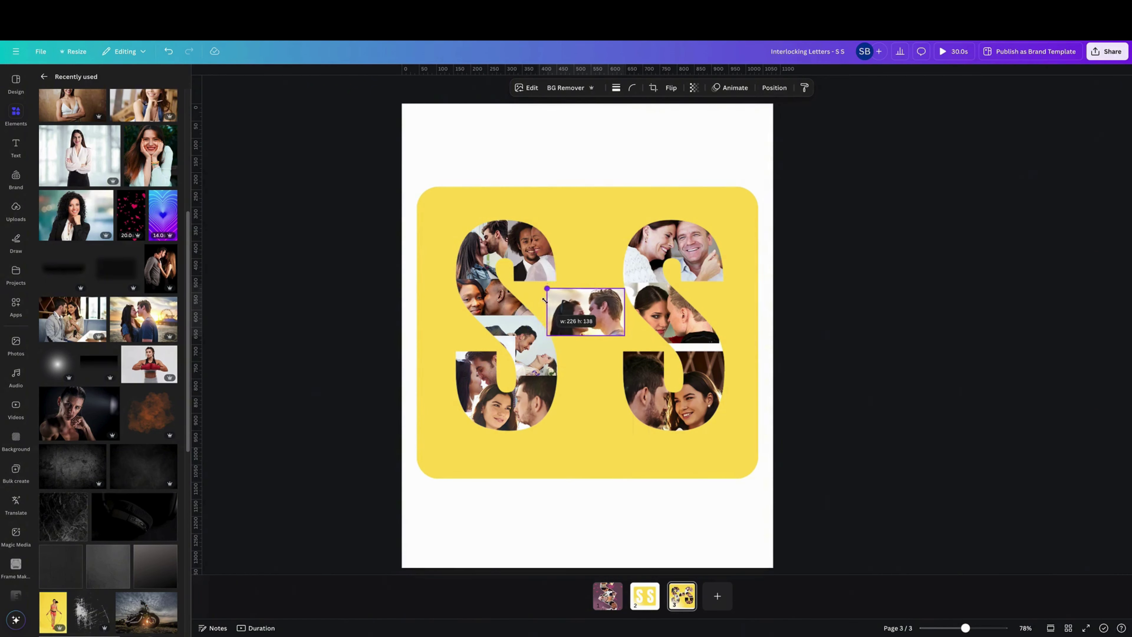
# Move the sunset couple photo over the remaining gap in the second S and send it one layer backward, behind the "S S" image
pyautogui.moveTo(595, 313); pyautogui.dragTo(707, 345)
pyautogui.rightClick(707, 345)
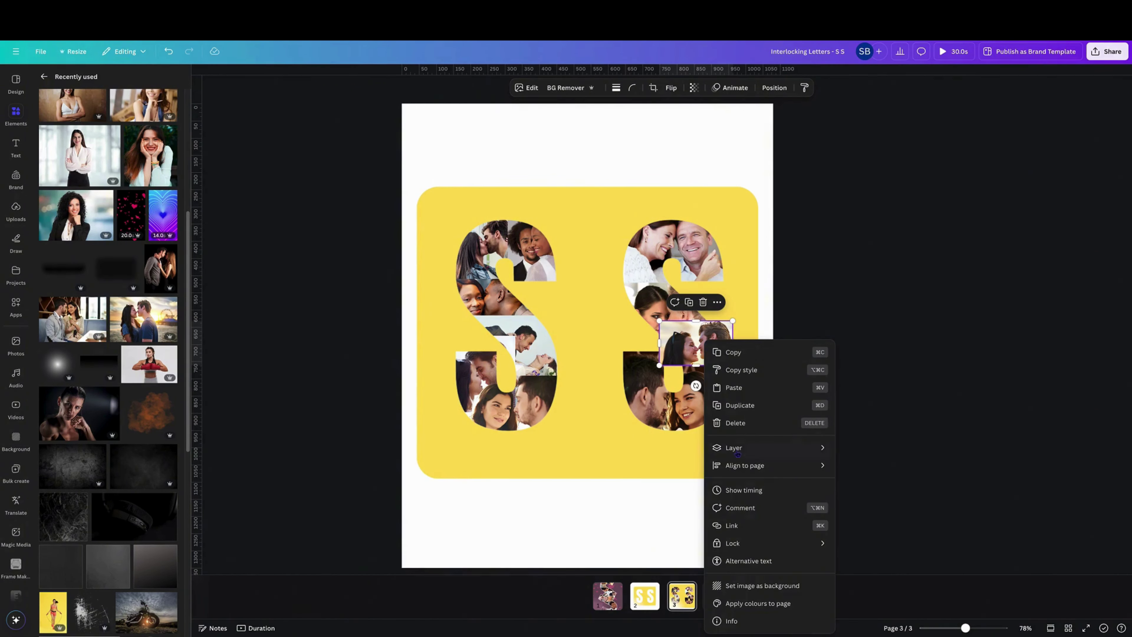
pyautogui.moveTo(766, 448)
pyautogui.click(889, 483)
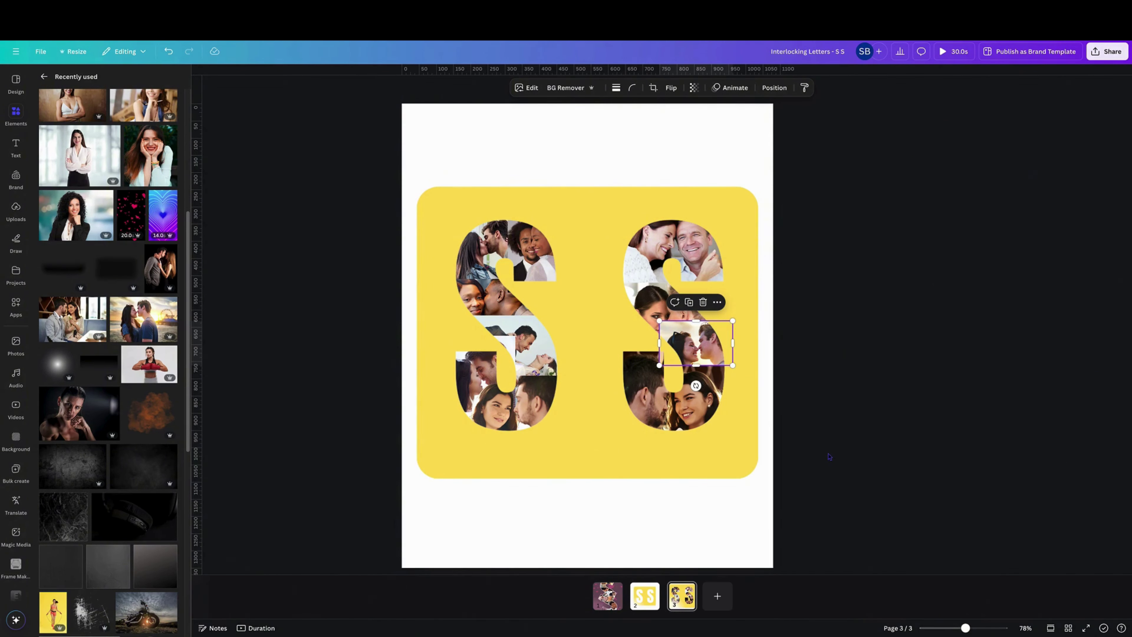
# Shrink the sunset couple photo slightly, move it down into the second S's gap, and show the page's layers
pyautogui.moveTo(710, 343)
pyautogui.mouseDown()
pyautogui.moveTo(666, 333)
pyautogui.moveTo(701, 356)
pyautogui.mouseUp()
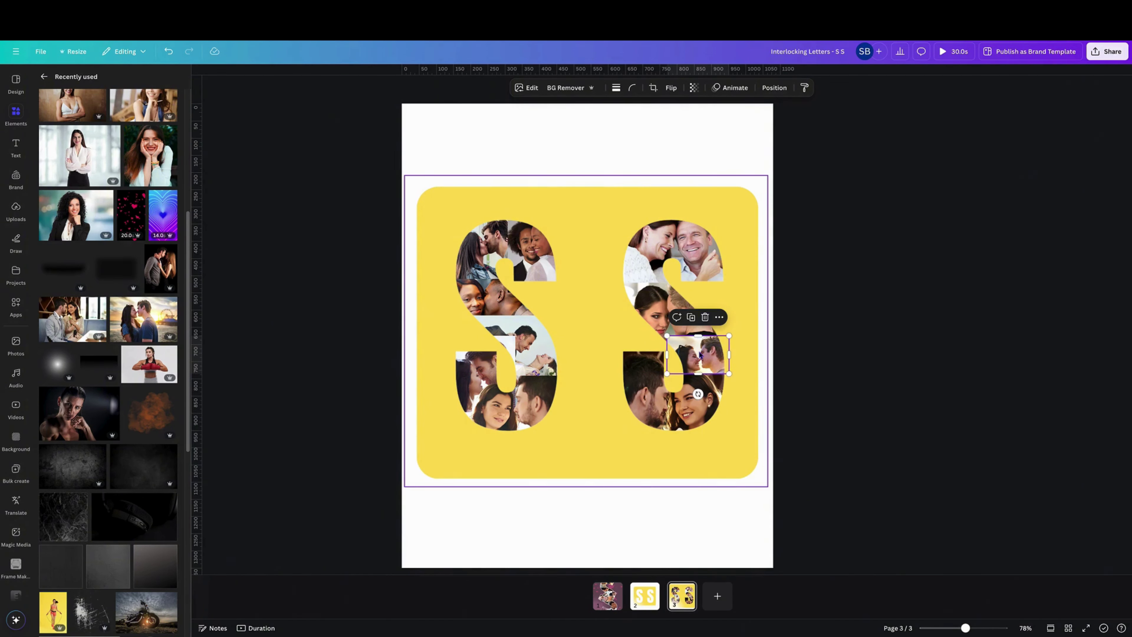
pyautogui.rightClick(478, 369)
pyautogui.moveTo(508, 448)
pyautogui.click(637, 530)
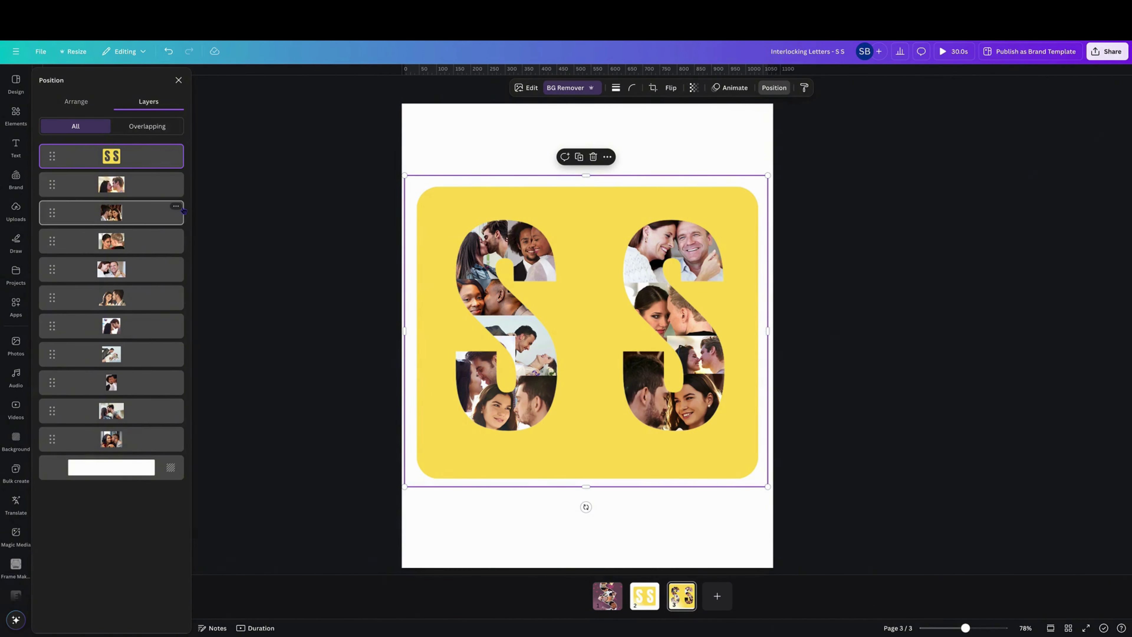
# Select the couple photo at the first S's lower curve through the layers and scale it down slightly to uncover the neighbouring photo
pyautogui.click(146, 192)
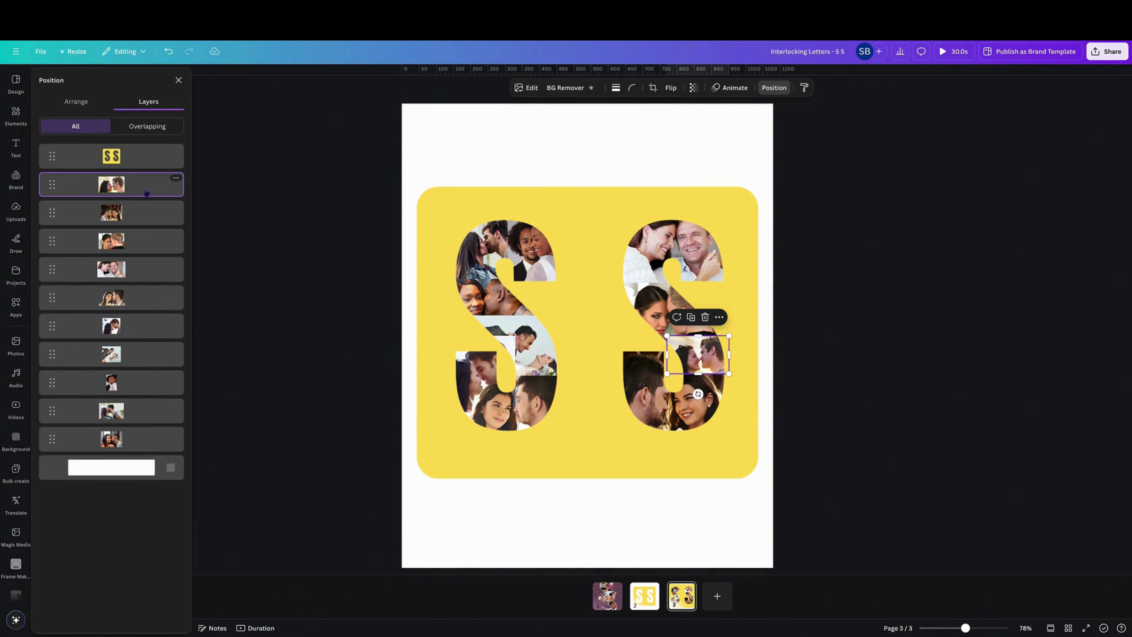
pyautogui.click(133, 411)
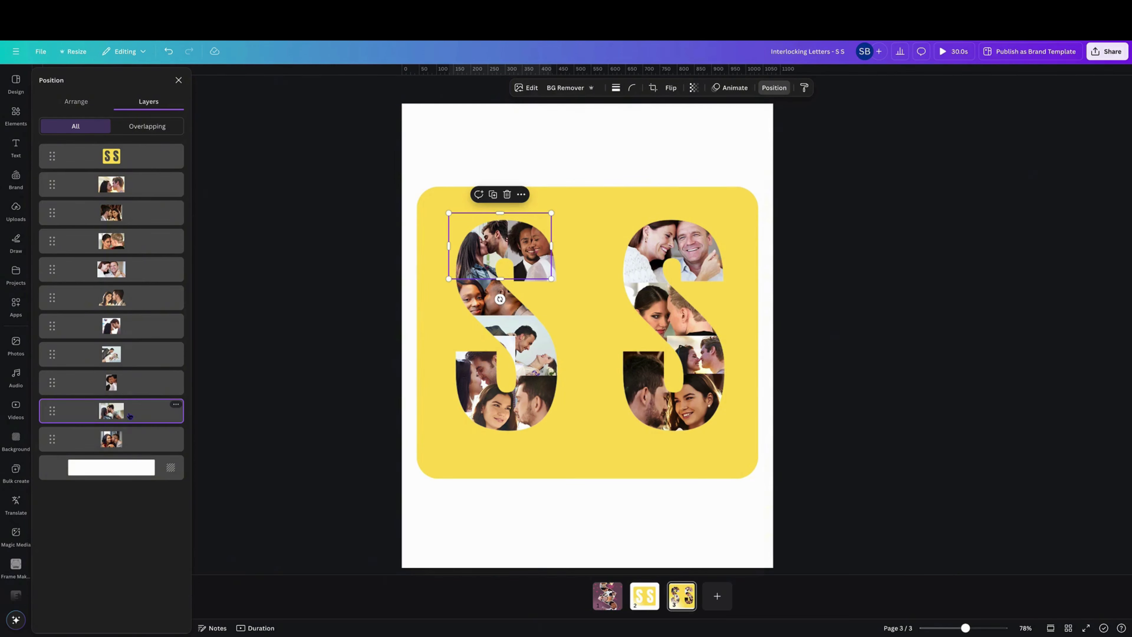
pyautogui.click(134, 326)
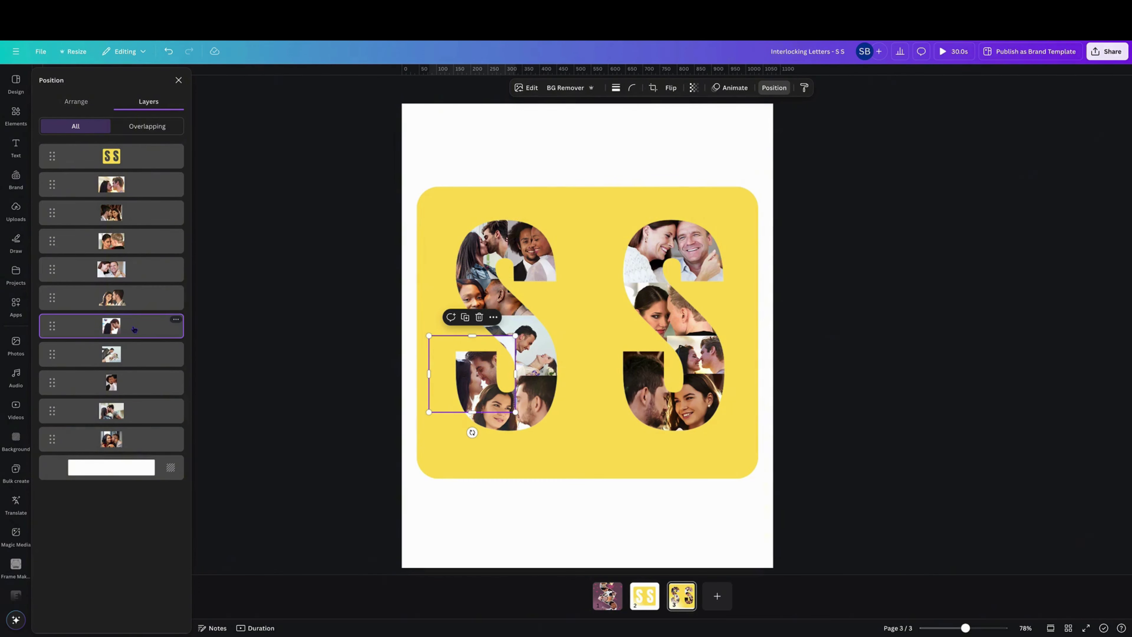
pyautogui.moveTo(516, 336); pyautogui.dragTo(504, 346)
pyautogui.click(561, 345)
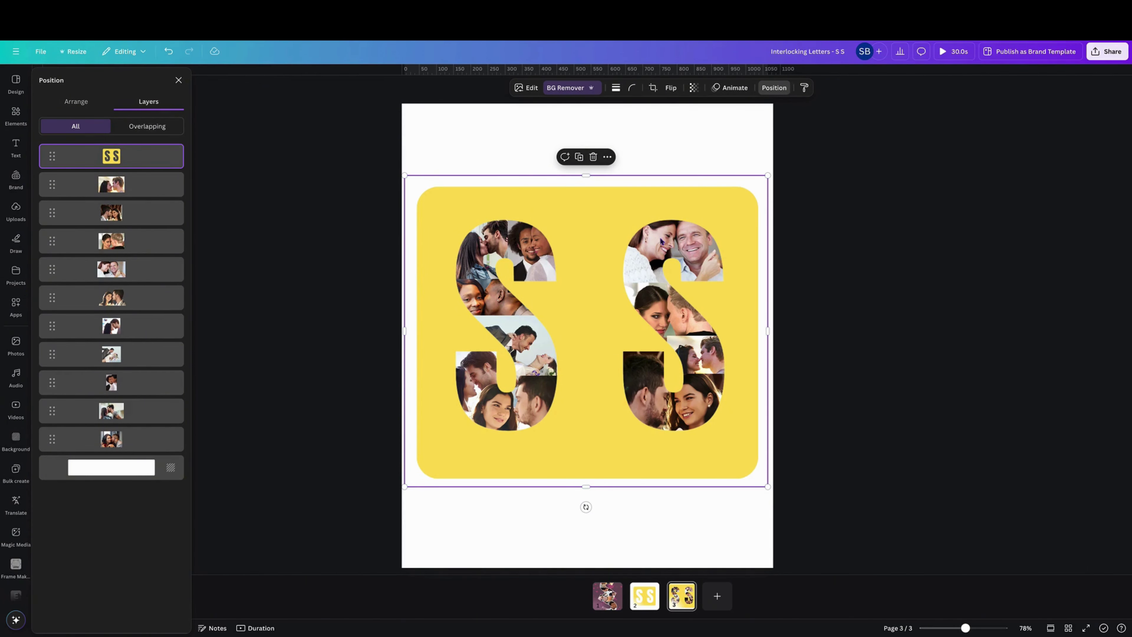
# Set the page background to the default solid yellow that matches the "S S" block
pyautogui.click(727, 138)
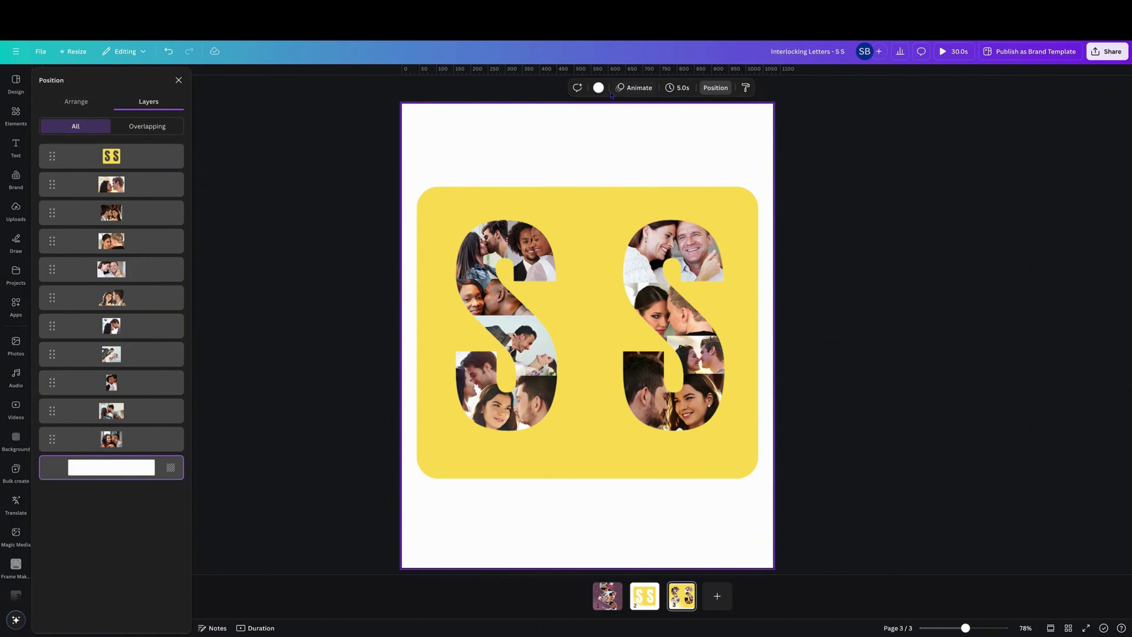
pyautogui.click(599, 87)
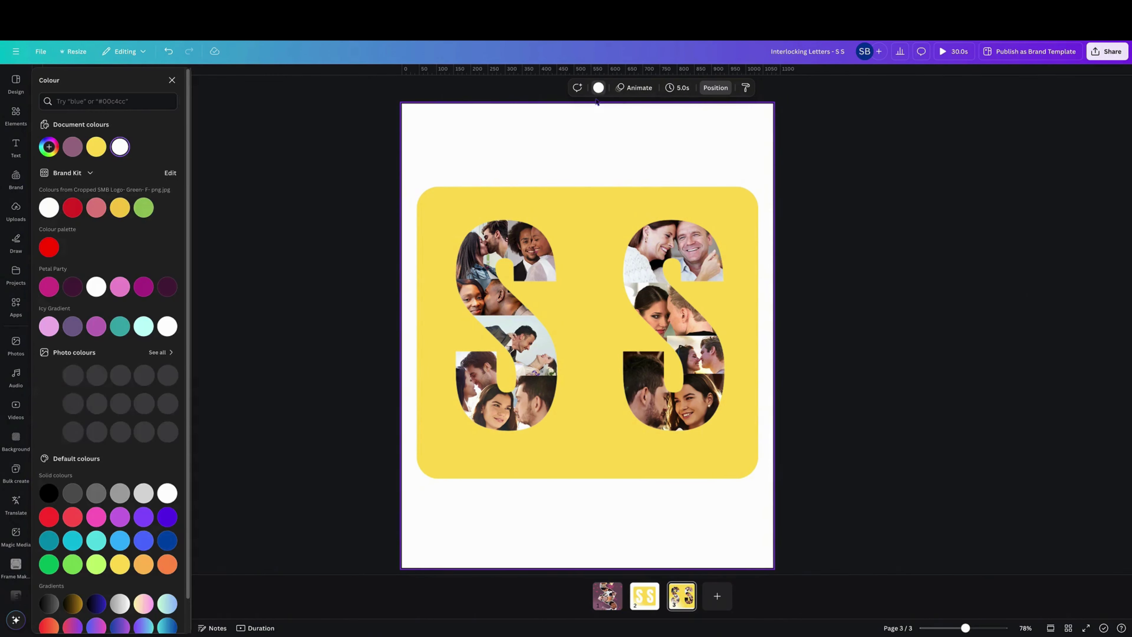
pyautogui.click(119, 561)
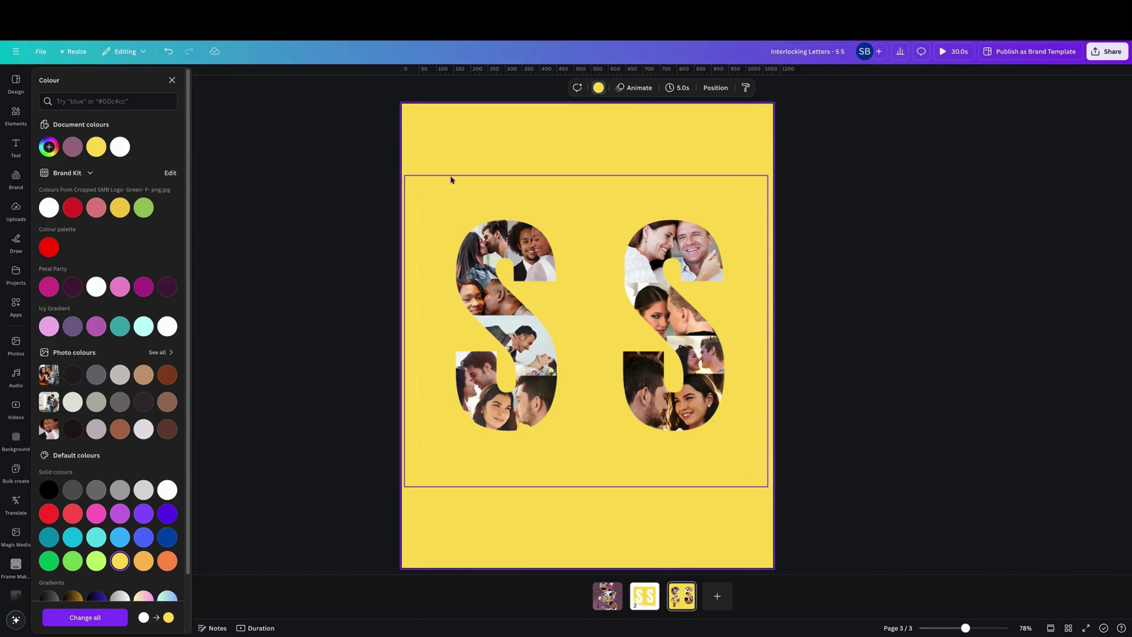
# Crop the "S S" image's top, left and bottom edges inward to about 1,003 × 805, hiding the block's outline
pyautogui.click(588, 189)
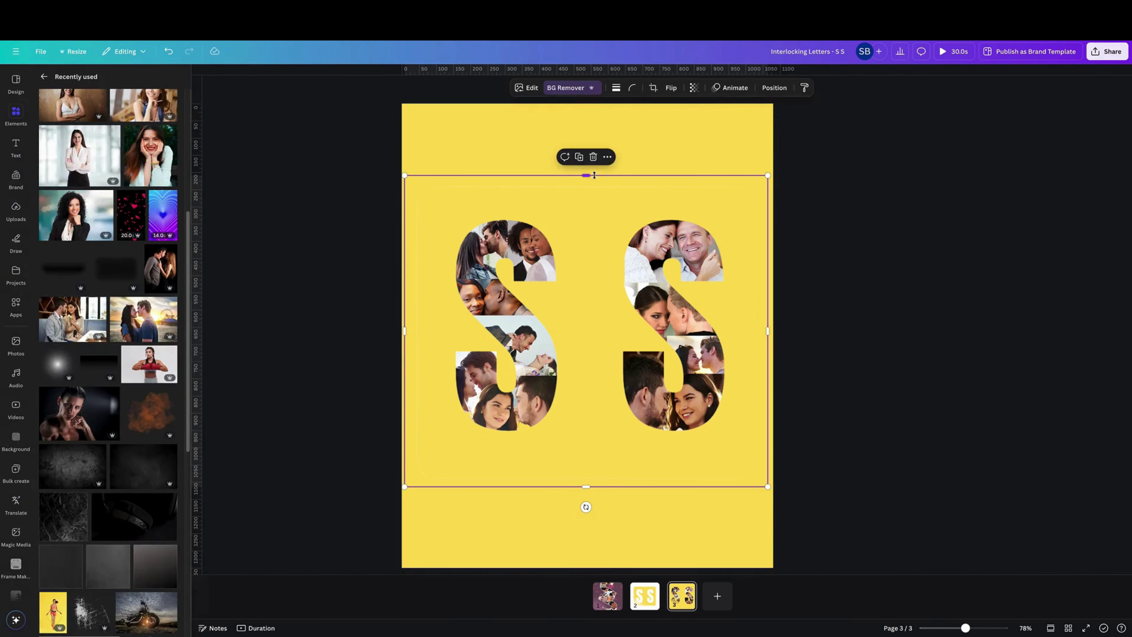
pyautogui.moveTo(589, 176); pyautogui.dragTo(587, 194)
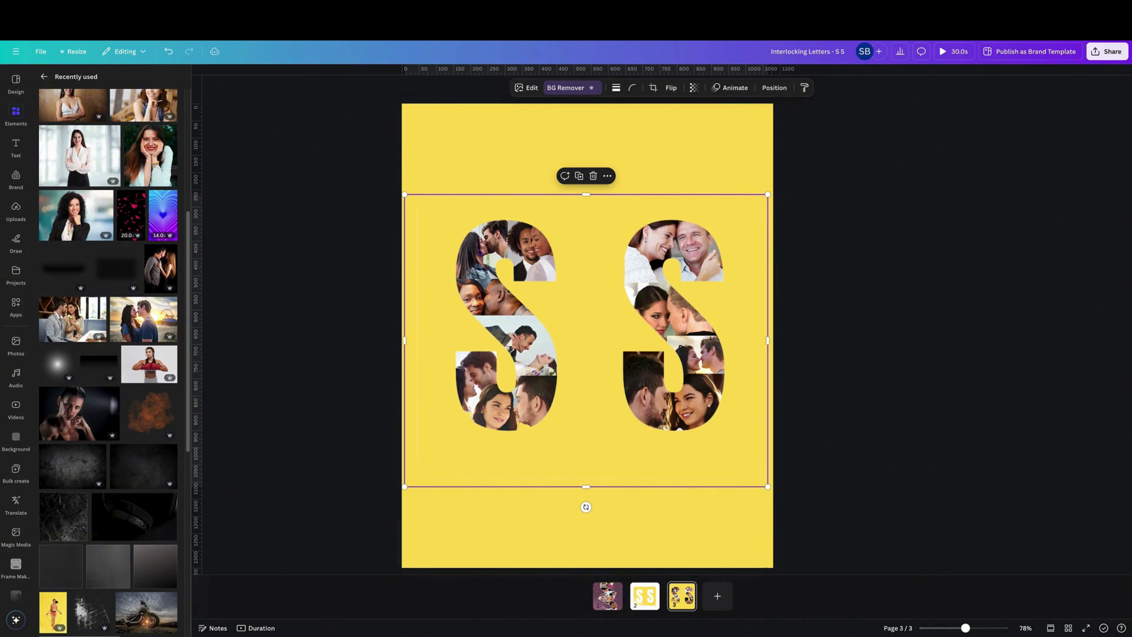
pyautogui.moveTo(404, 340)
pyautogui.mouseDown()
pyautogui.moveTo(432, 340)
pyautogui.moveTo(422, 340)
pyautogui.mouseUp()
pyautogui.click(825, 365)
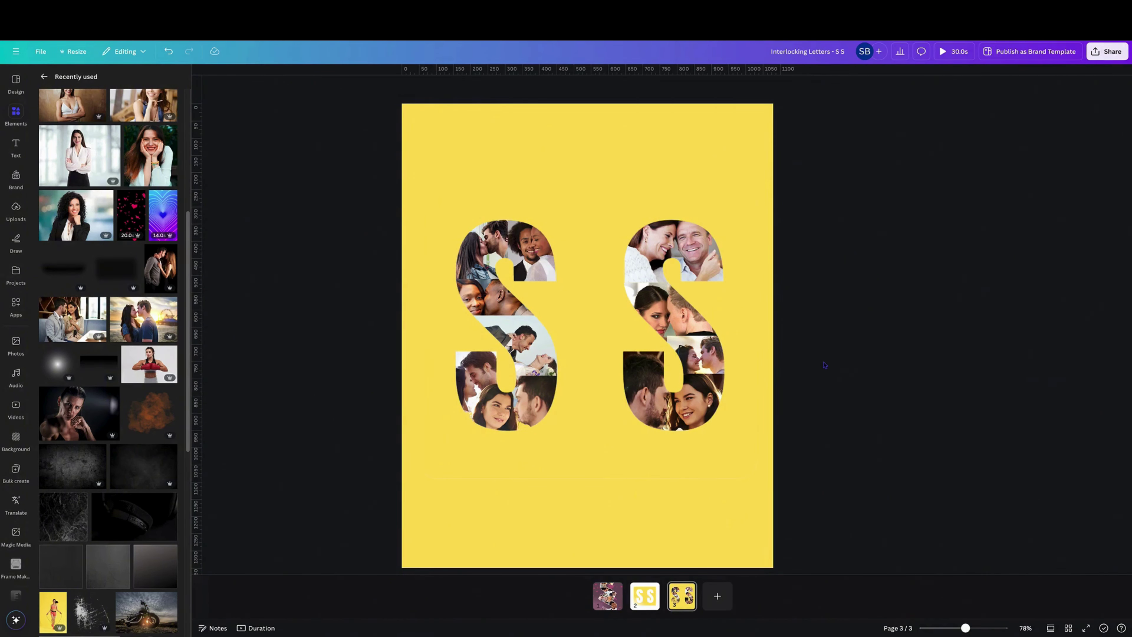
pyautogui.click(575, 449)
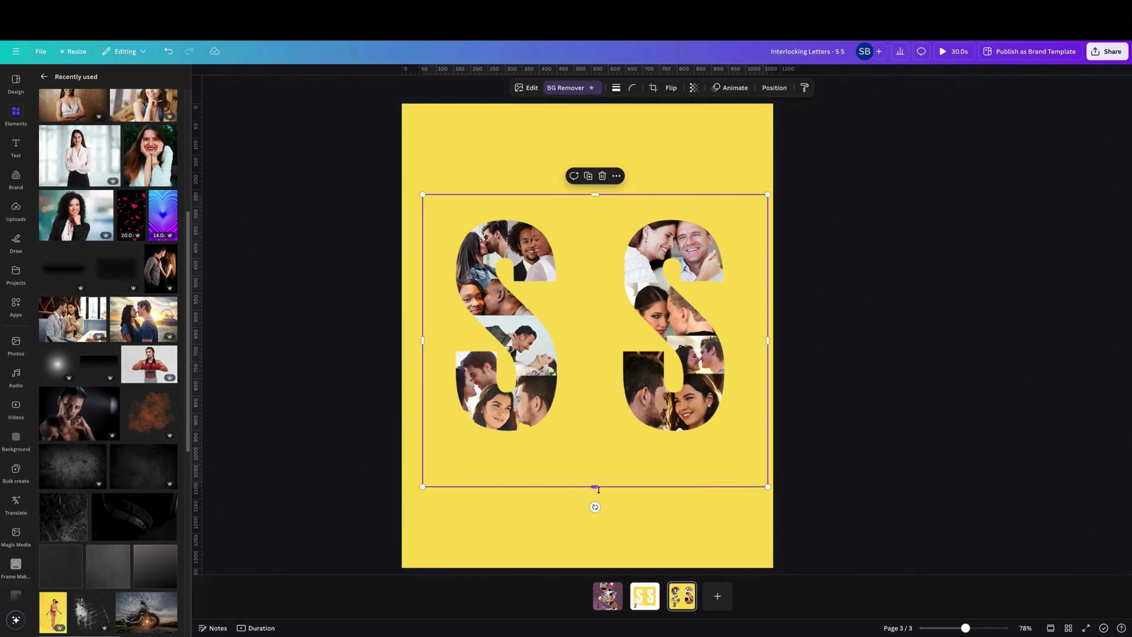
pyautogui.moveTo(598, 487); pyautogui.dragTo(596, 471)
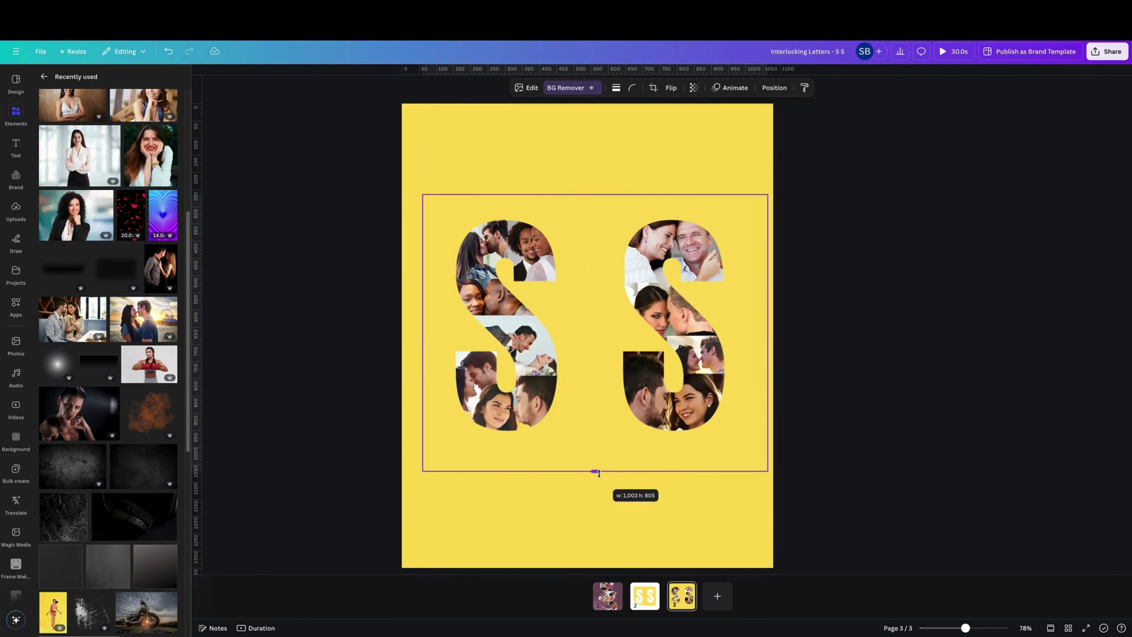
pyautogui.click(811, 484)
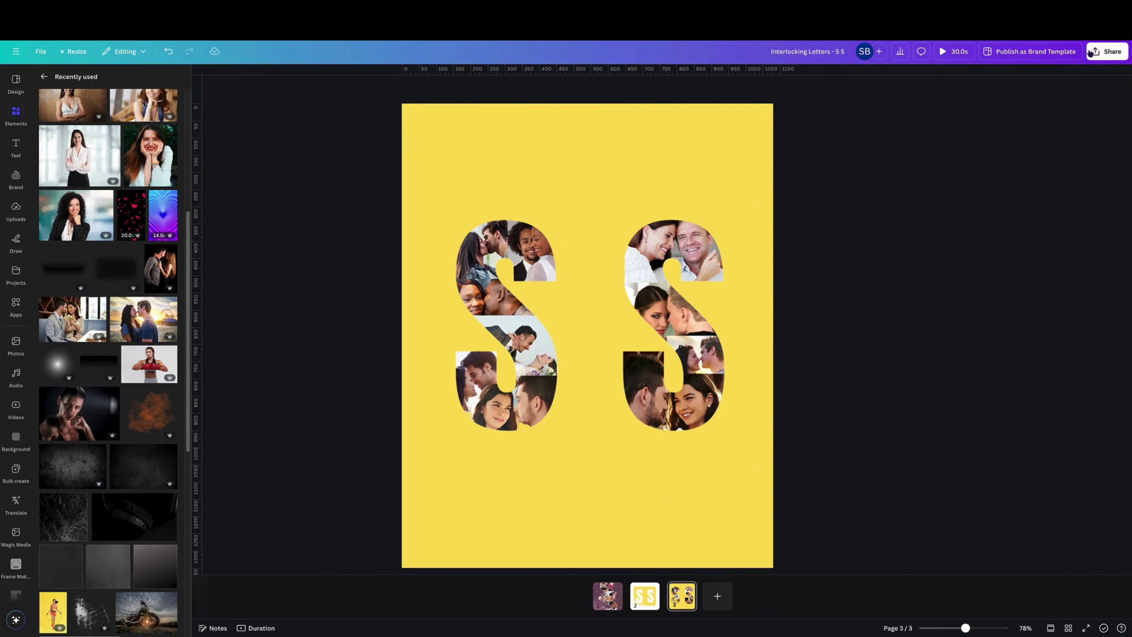
# Download only the current page (Page 3) as a PNG
pyautogui.click(1107, 51)
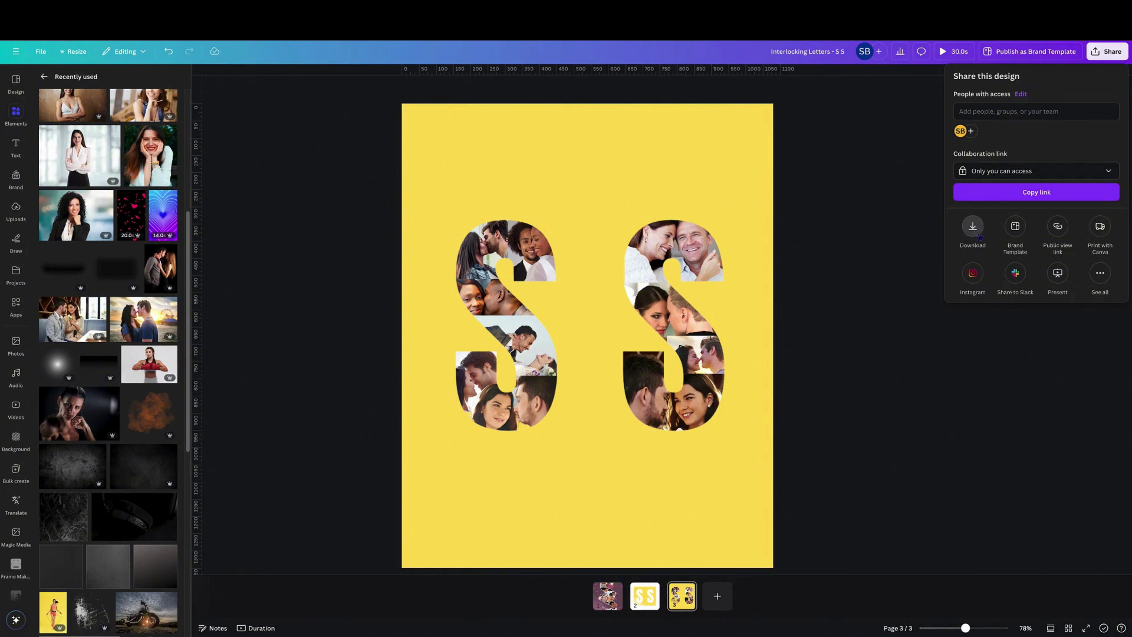
pyautogui.click(973, 226)
pyautogui.click(985, 198)
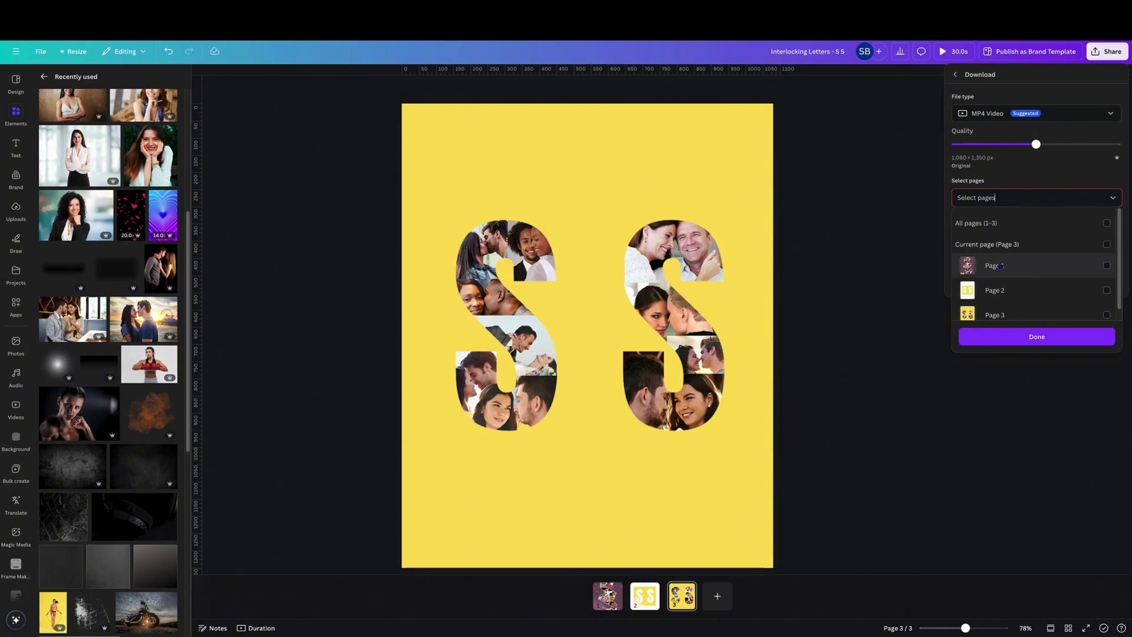
pyautogui.click(1002, 245)
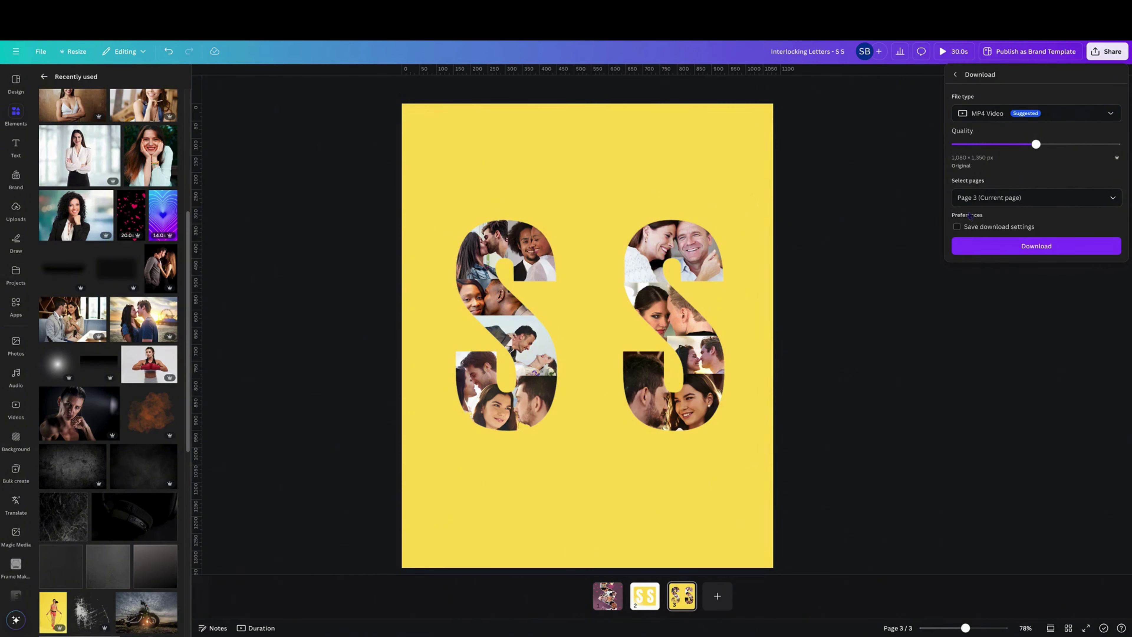
pyautogui.click(1036, 113)
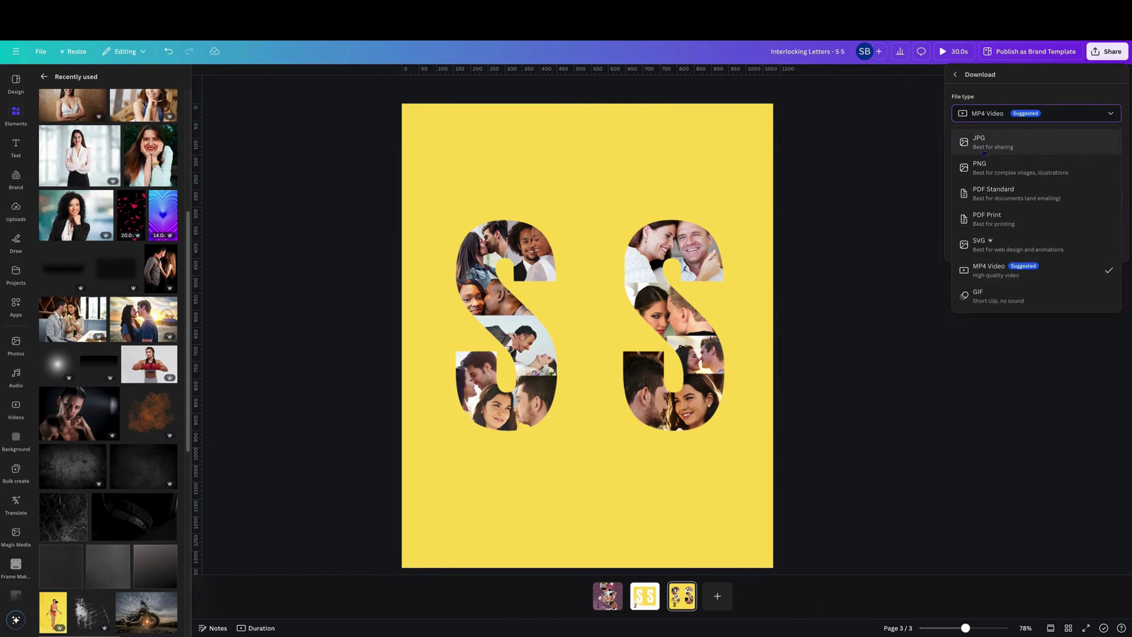
pyautogui.click(985, 172)
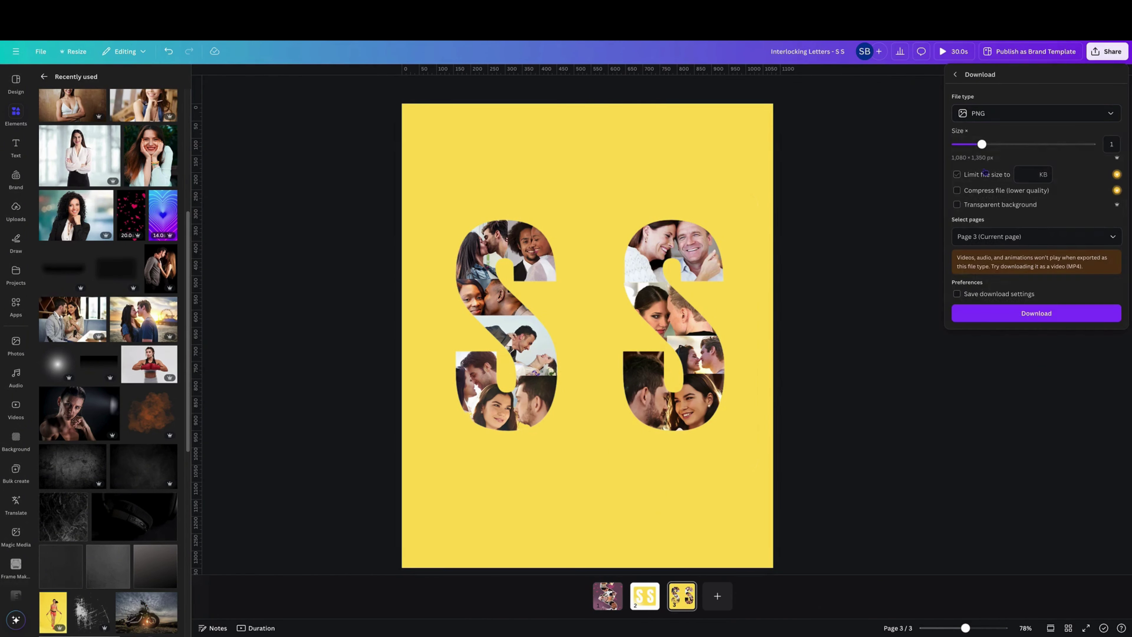
pyautogui.click(1003, 315)
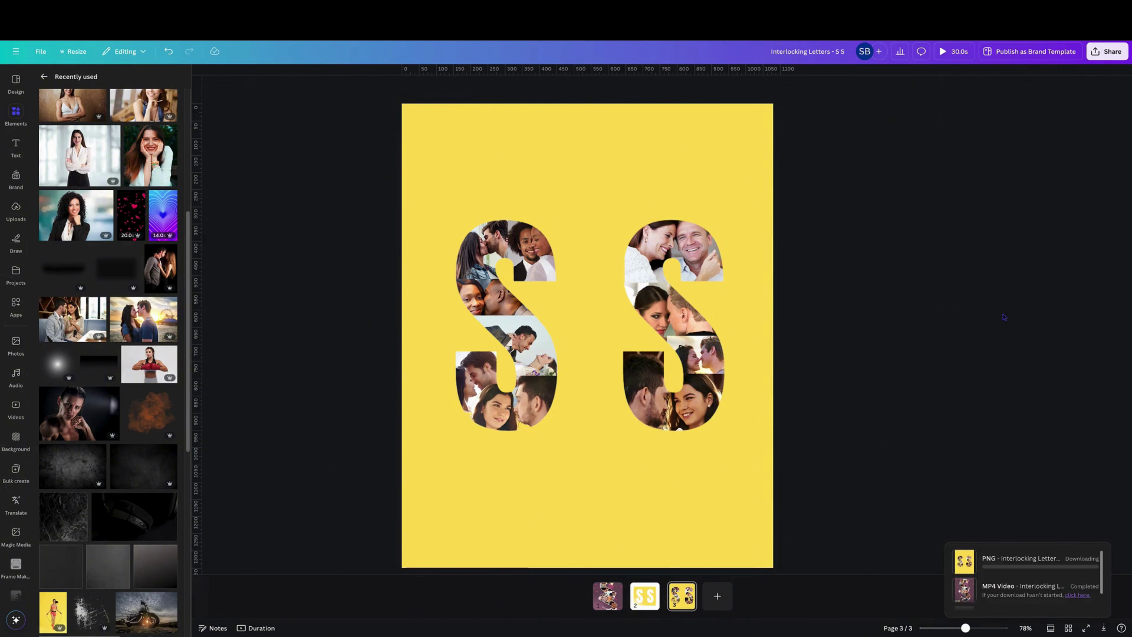
# Add a new page and set its background to the lighter pink from the Petal Party palette
pyautogui.click(717, 597)
pyautogui.click(621, 183)
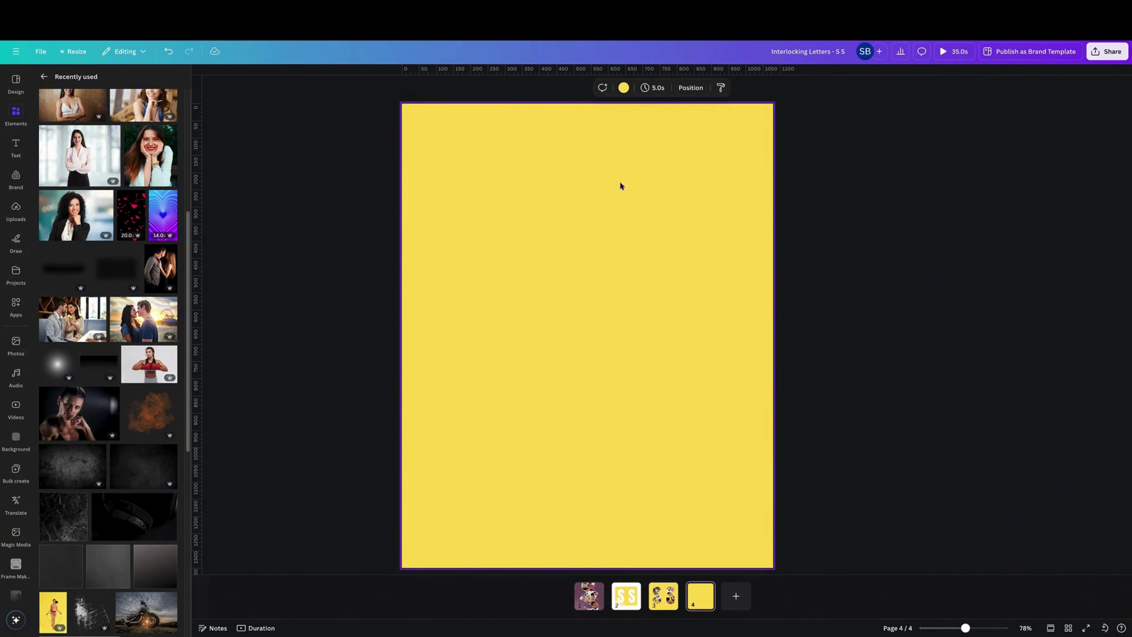
pyautogui.click(624, 88)
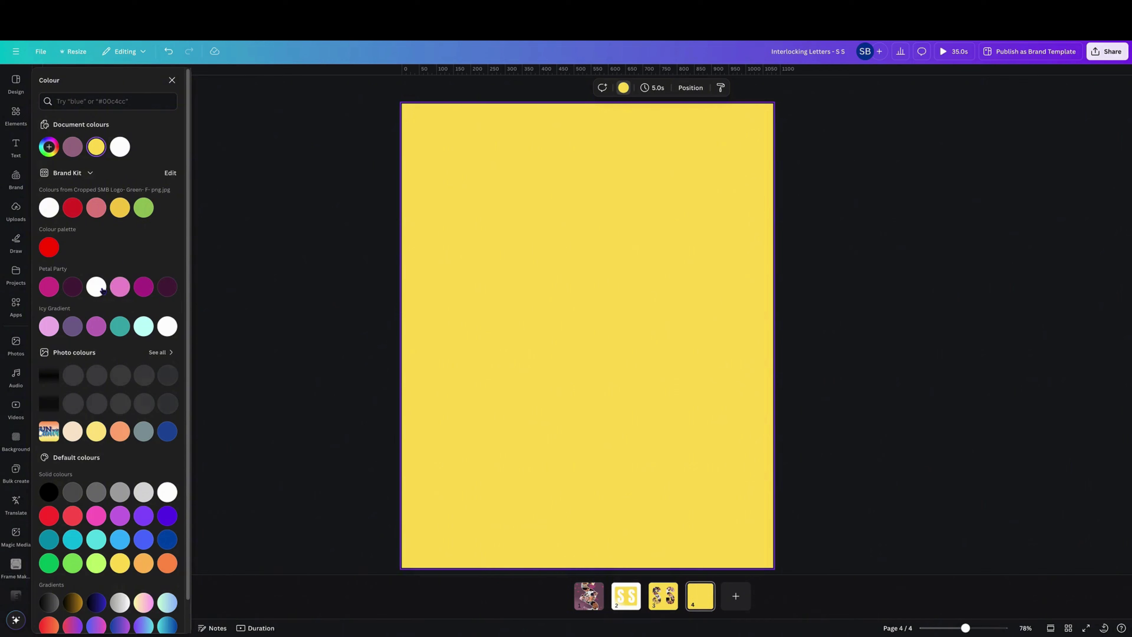
pyautogui.click(119, 290)
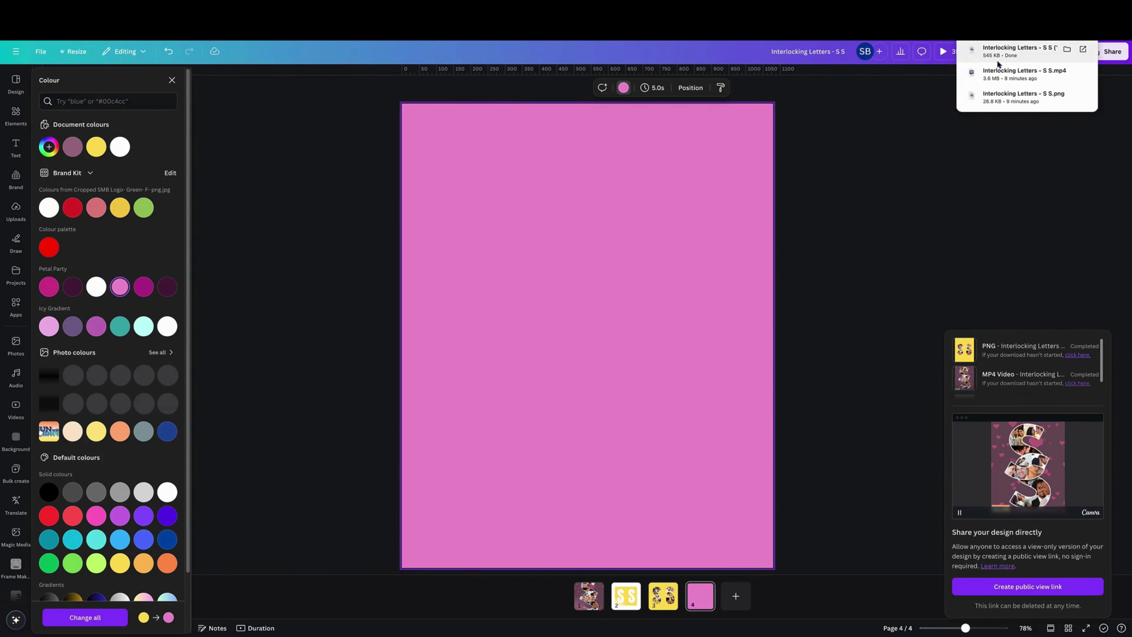
# Place the downloaded "S S" collage PNG on the pink page and remove its yellow background
pyautogui.hotkey('ctrl', 'v')
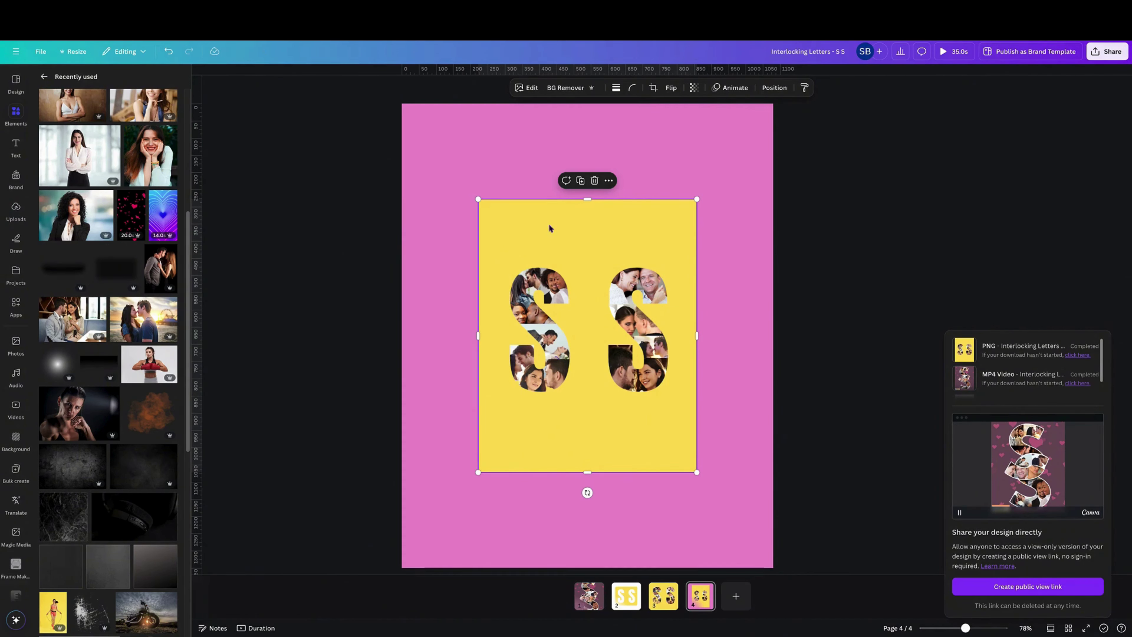
pyautogui.click(565, 87)
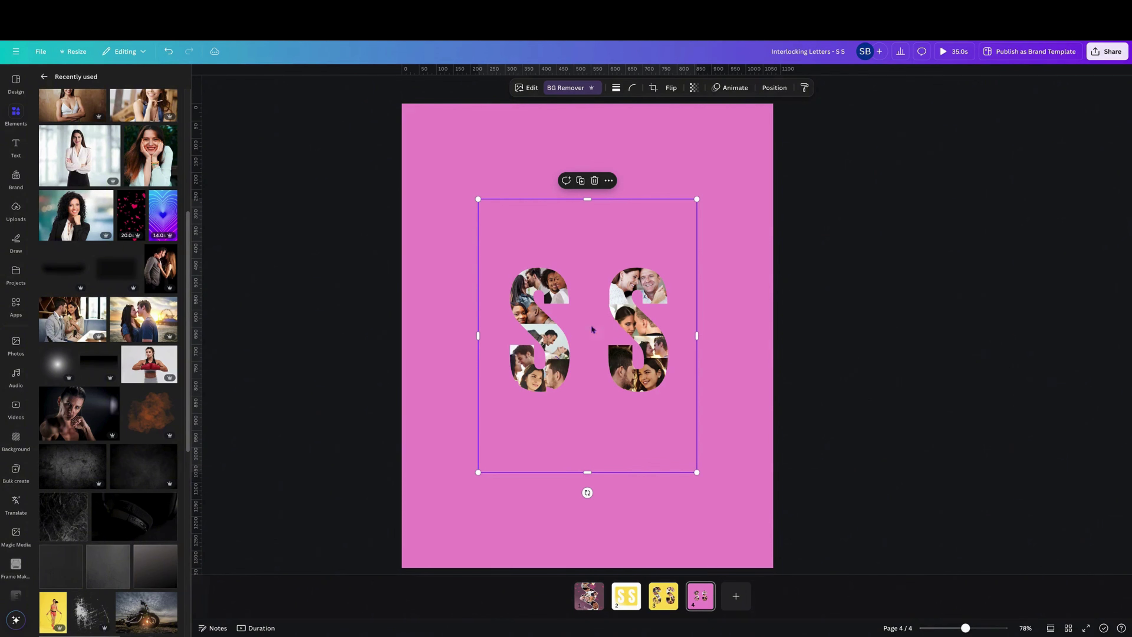
# Enlarge the "S S" collage beyond the page edges and shift it so both letters fit across the pink page
pyautogui.moveTo(477, 198); pyautogui.dragTo(402, 103)
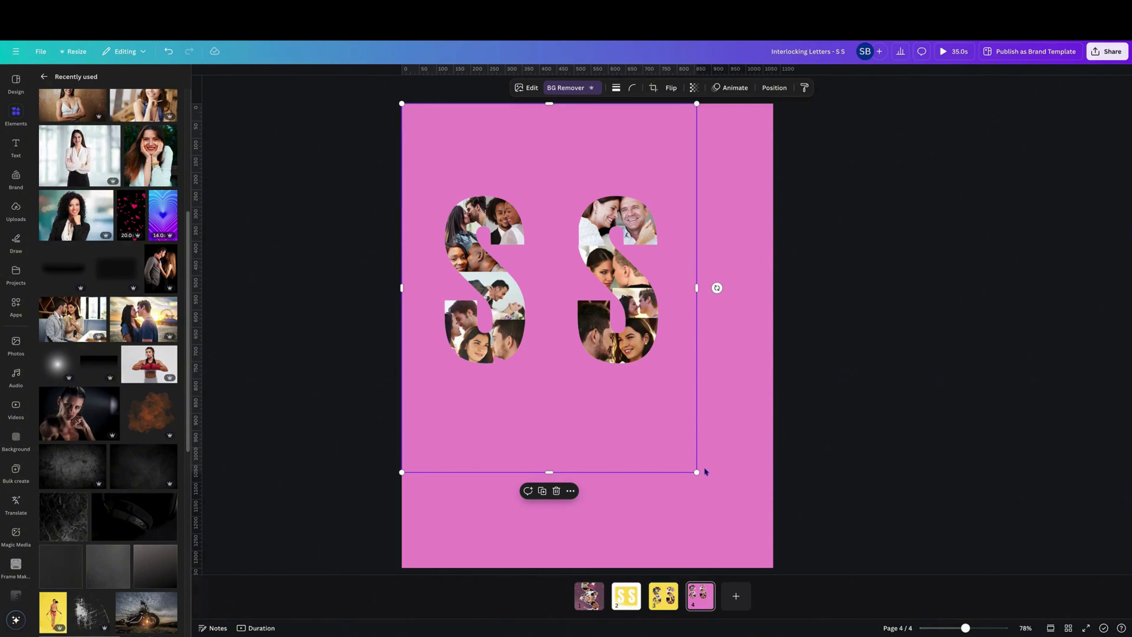
pyautogui.moveTo(697, 472); pyautogui.dragTo(850, 632)
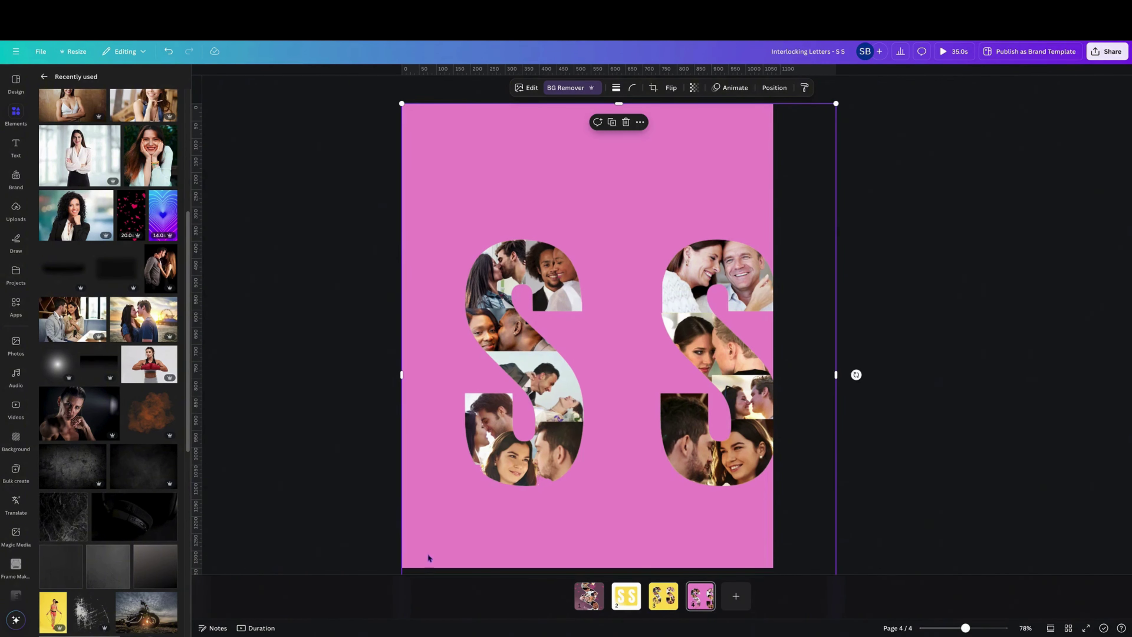
pyautogui.moveTo(700, 357); pyautogui.dragTo(664, 356)
pyautogui.moveTo(966, 628); pyautogui.dragTo(960, 628)
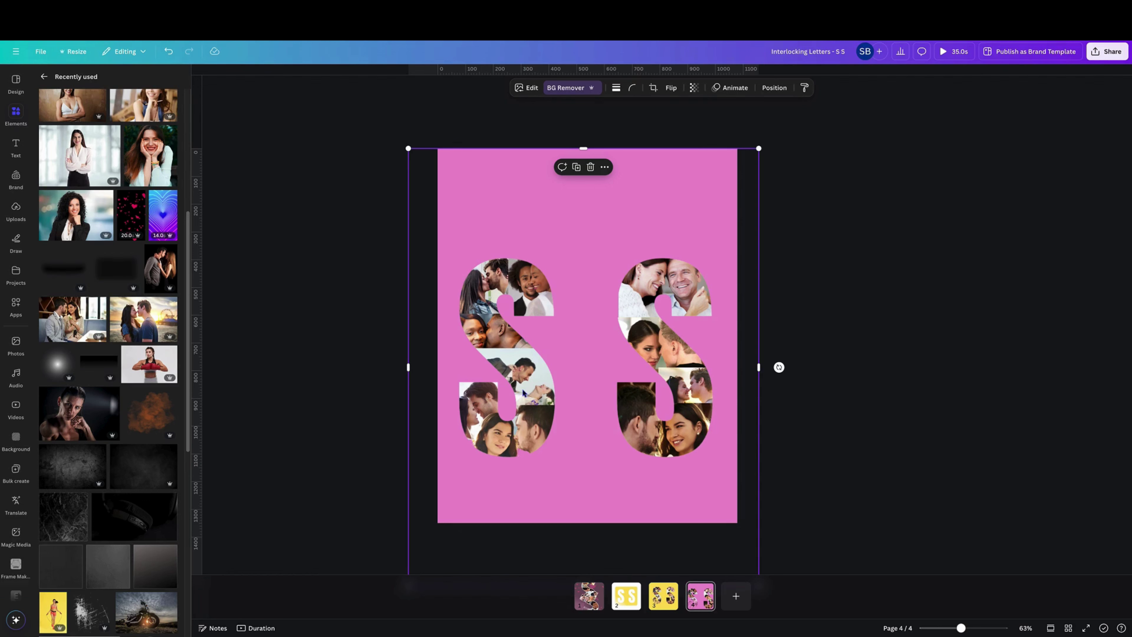
pyautogui.moveTo(523, 392)
pyautogui.mouseDown()
pyautogui.moveTo(534, 392)
pyautogui.moveTo(520, 391)
pyautogui.mouseUp()
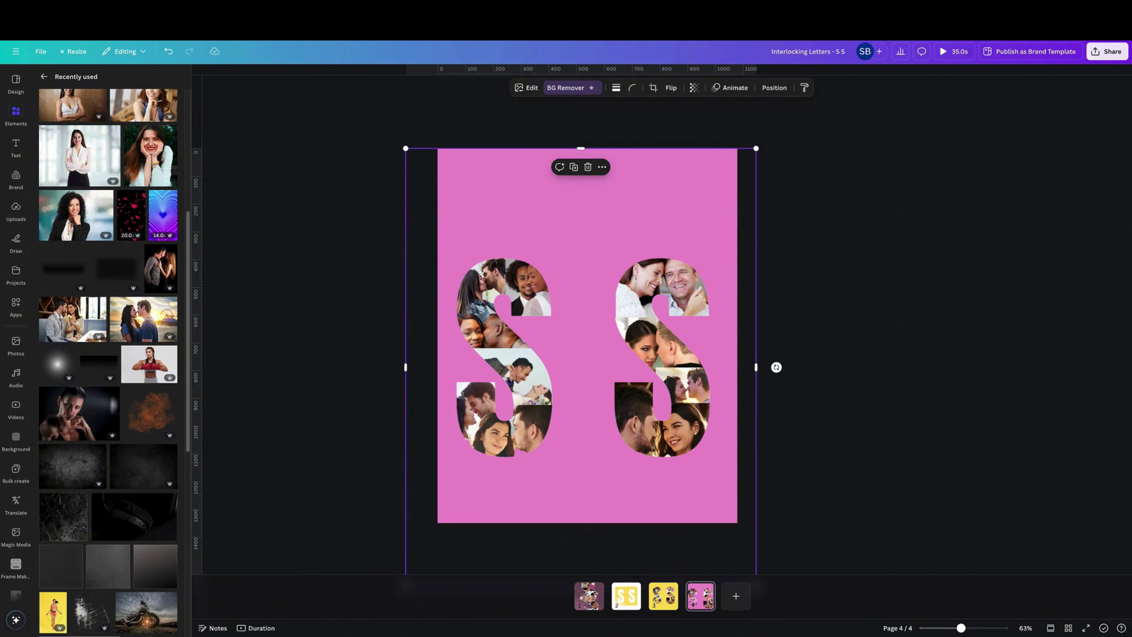
# Duplicate the "S S" collage, align the copy over the original, and crop the two images to one S each
pyautogui.moveTo(574, 181); pyautogui.dragTo(579, 187)
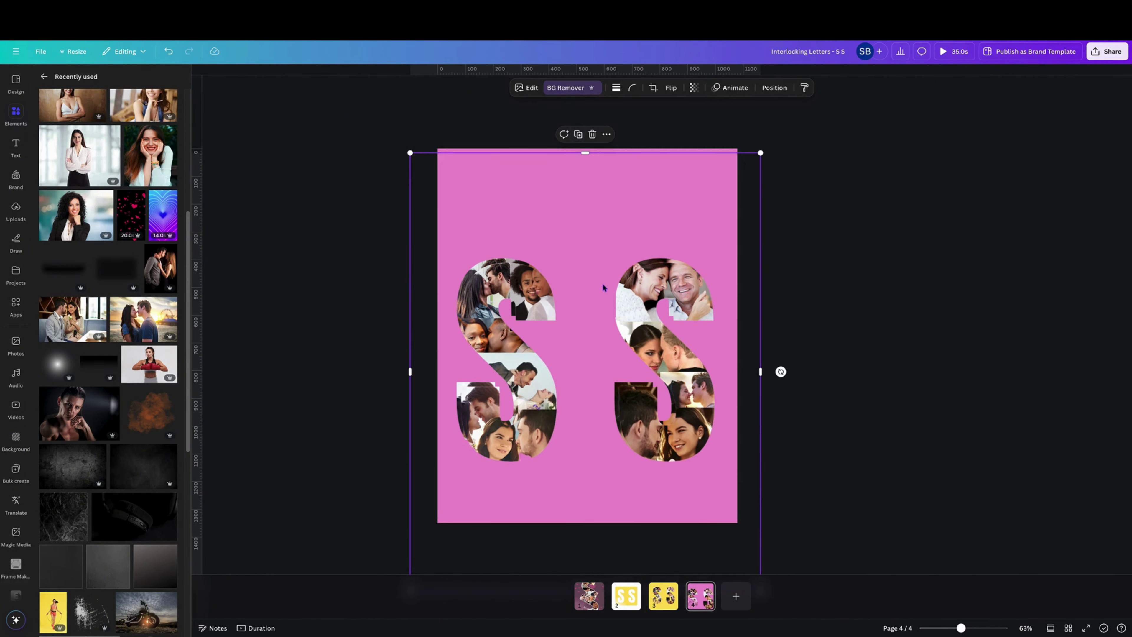
pyautogui.moveTo(603, 288); pyautogui.dragTo(600, 279)
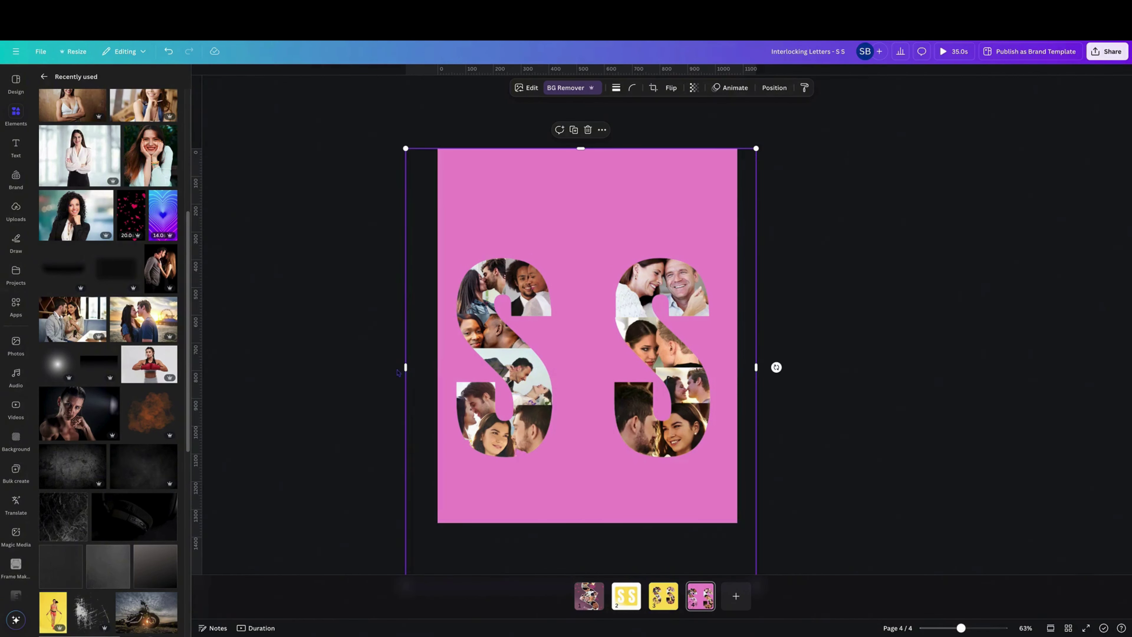
pyautogui.moveTo(405, 367); pyautogui.dragTo(608, 361)
pyautogui.click(541, 368)
pyautogui.moveTo(758, 369); pyautogui.dragTo(563, 402)
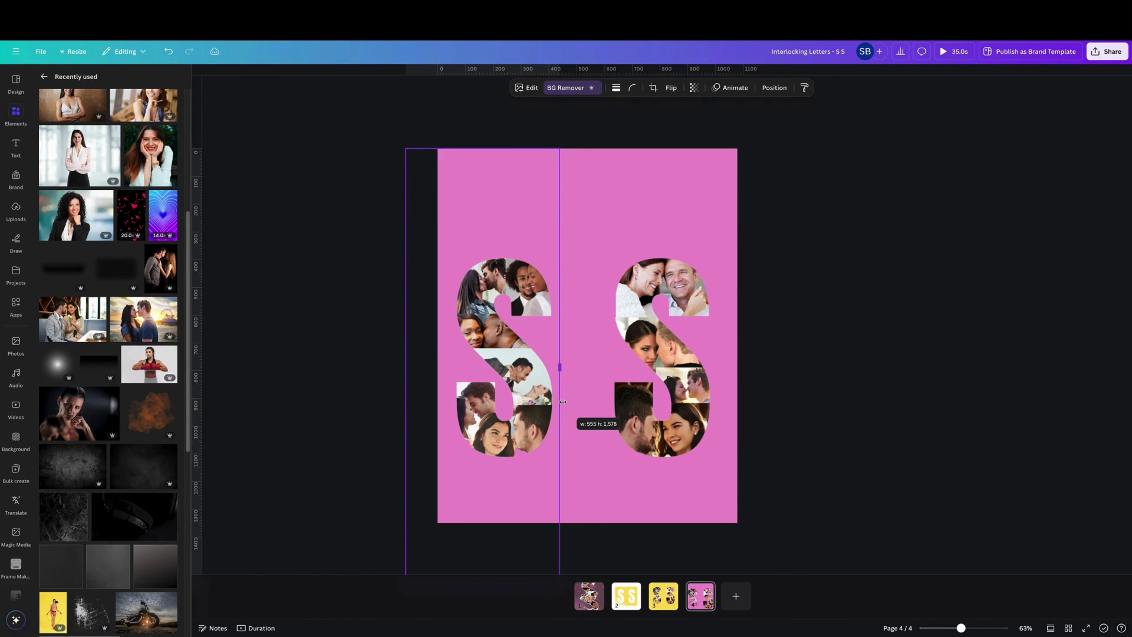
# Crop away the empty area above the letter on both single-S images
pyautogui.moveTo(483, 149); pyautogui.dragTo(496, 250)
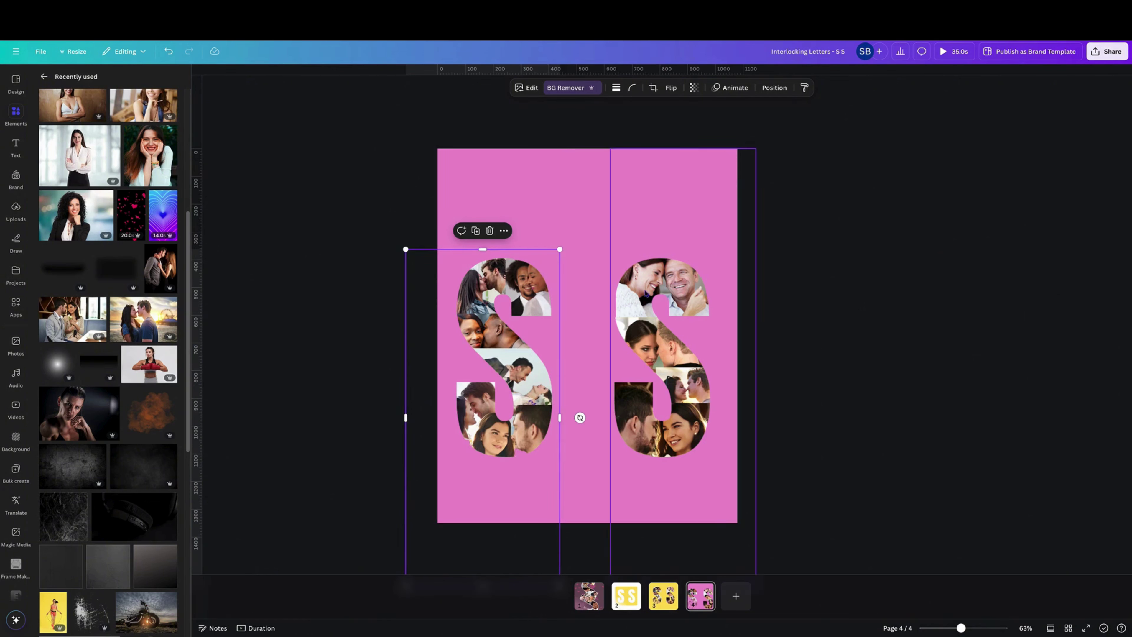
pyautogui.click(681, 169)
pyautogui.moveTo(684, 147); pyautogui.dragTo(680, 248)
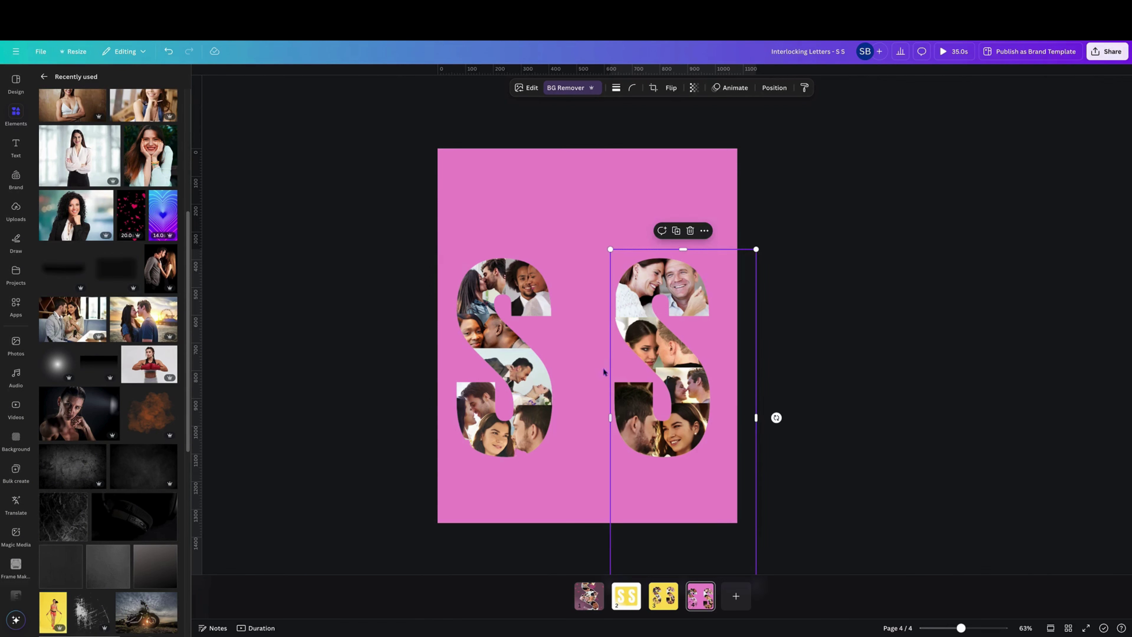
# Crop away the empty areas beside and below the letter on both single-S images, leaving a narrow margin around each S
pyautogui.moveTo(609, 418); pyautogui.dragTo(606, 420)
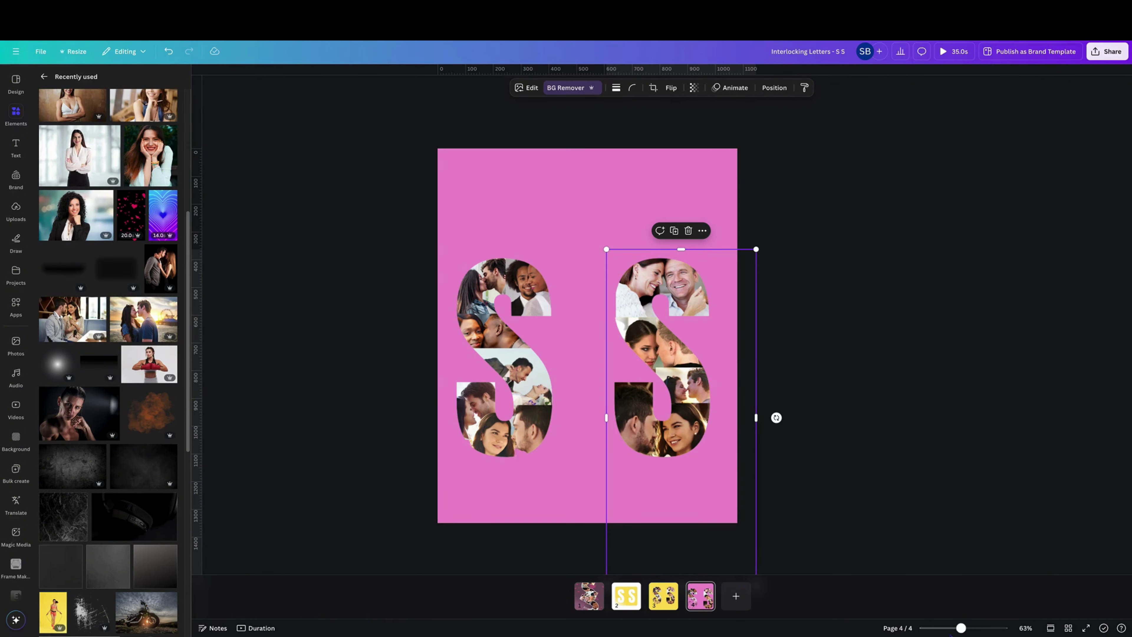
pyautogui.moveTo(758, 417); pyautogui.dragTo(727, 418)
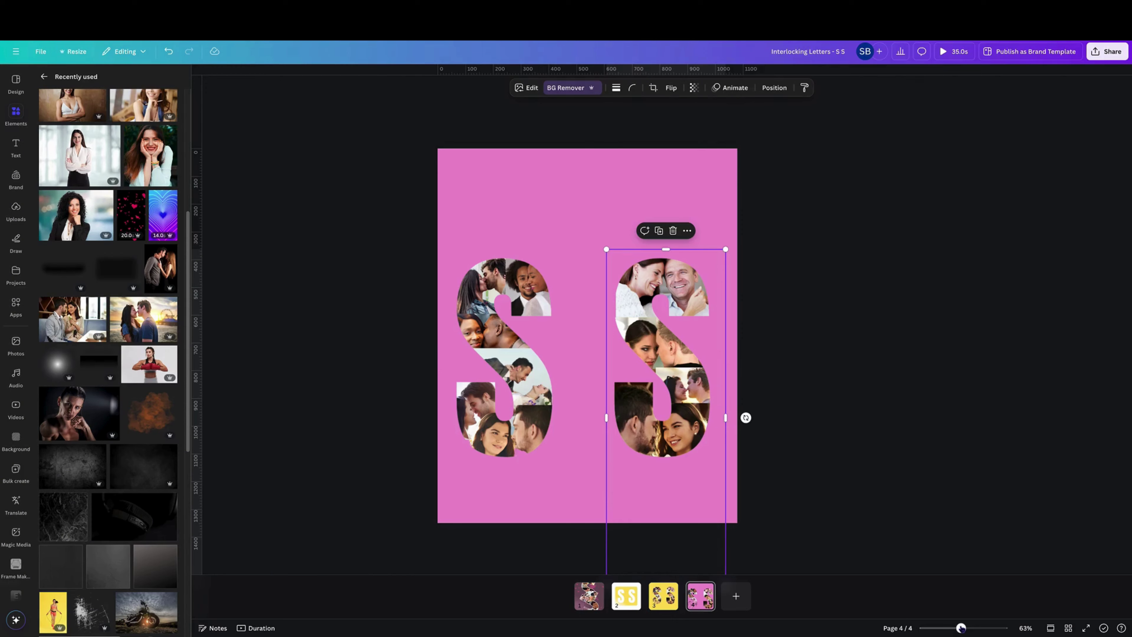
pyautogui.scroll(-3, 613, 510)
pyautogui.moveTo(636, 505); pyautogui.dragTo(640, 426)
pyautogui.click(516, 503)
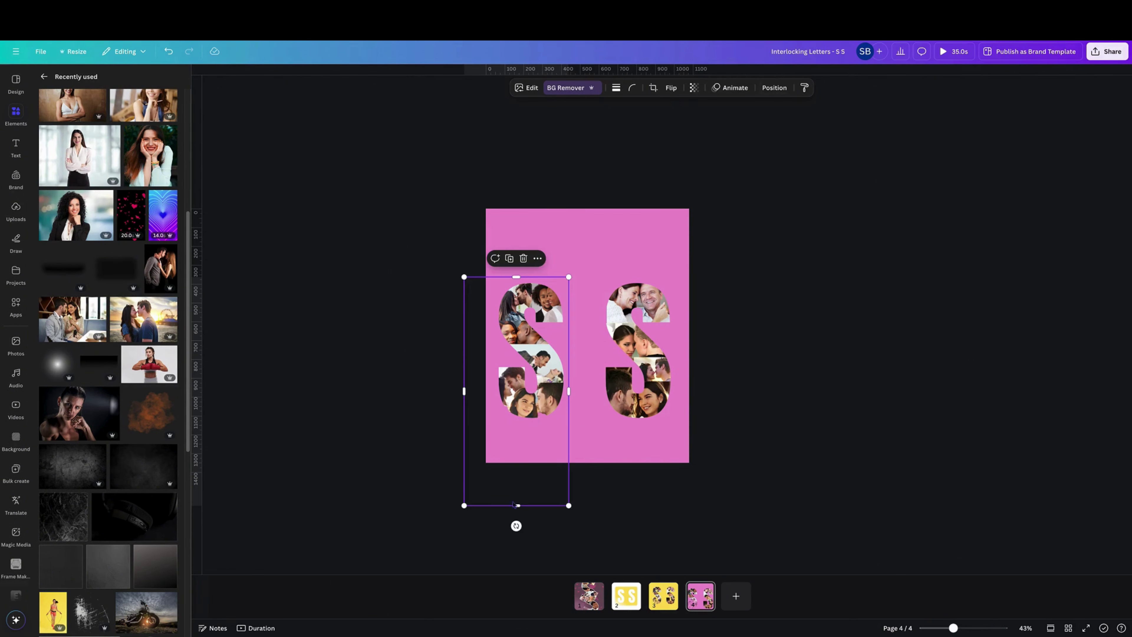
pyautogui.moveTo(516, 505); pyautogui.dragTo(508, 426)
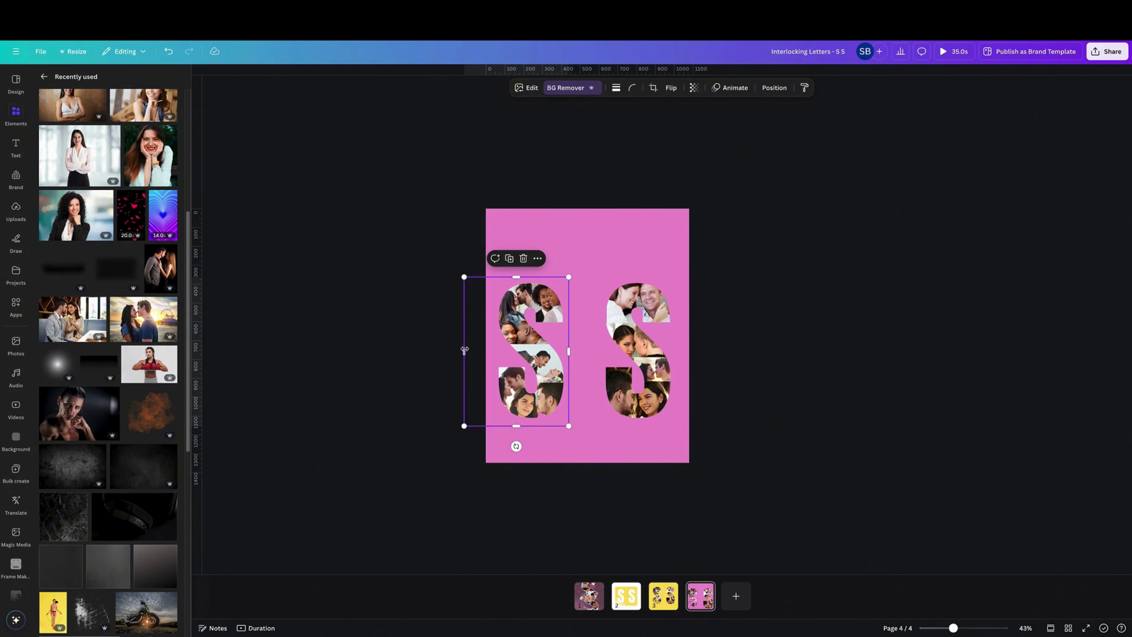
pyautogui.moveTo(464, 350); pyautogui.dragTo(491, 351)
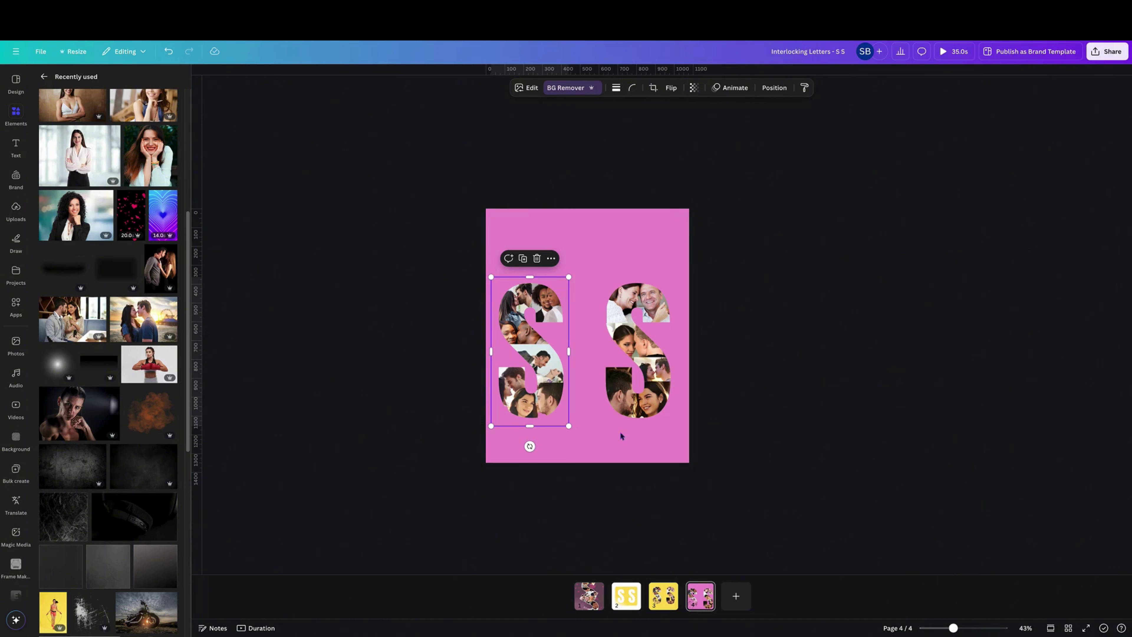
# Raise the first S, overlap the second S slightly offset across its lower half, and send the second S backward behind it
pyautogui.moveTo(953, 628)
pyautogui.mouseDown()
pyautogui.moveTo(972, 628)
pyautogui.moveTo(962, 628)
pyautogui.mouseUp()
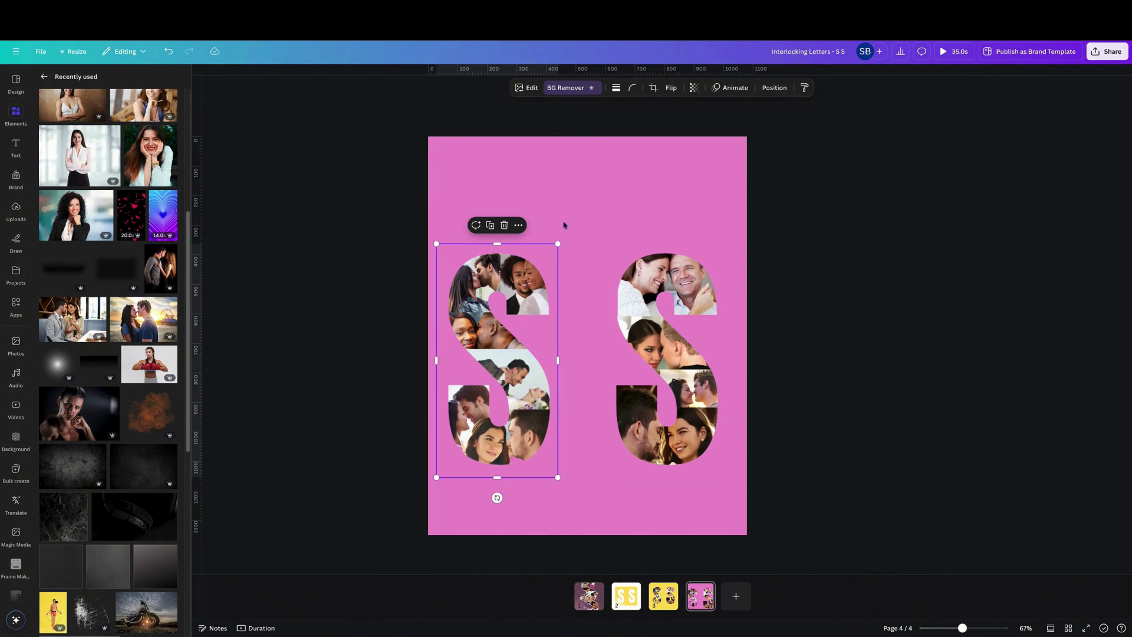
pyautogui.moveTo(507, 358); pyautogui.dragTo(537, 263)
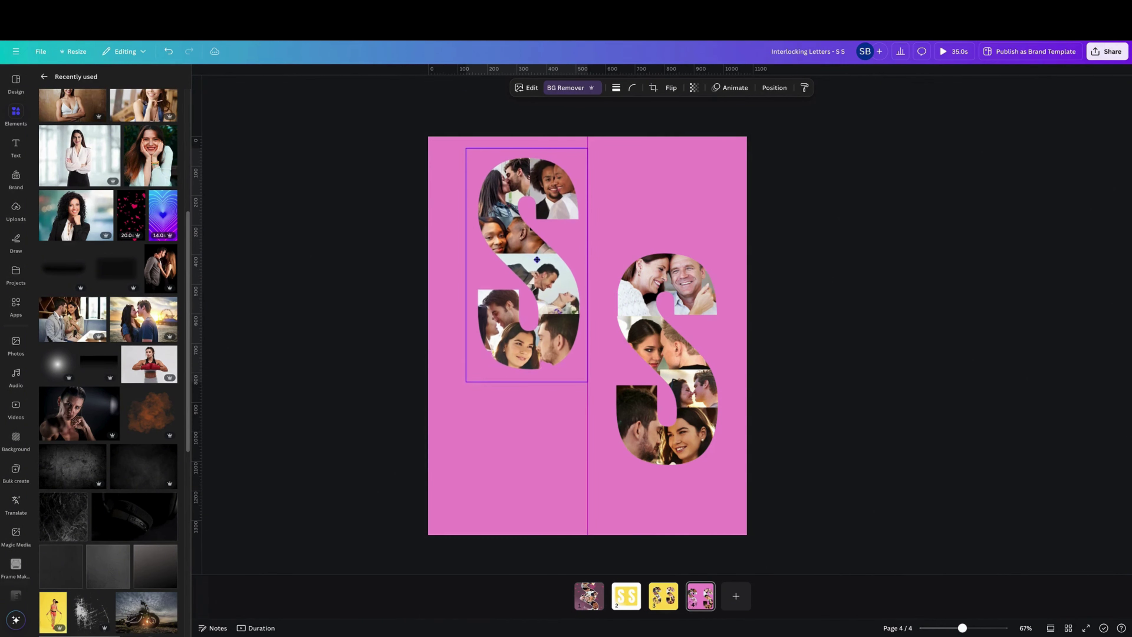
pyautogui.moveTo(667, 368); pyautogui.dragTo(550, 354)
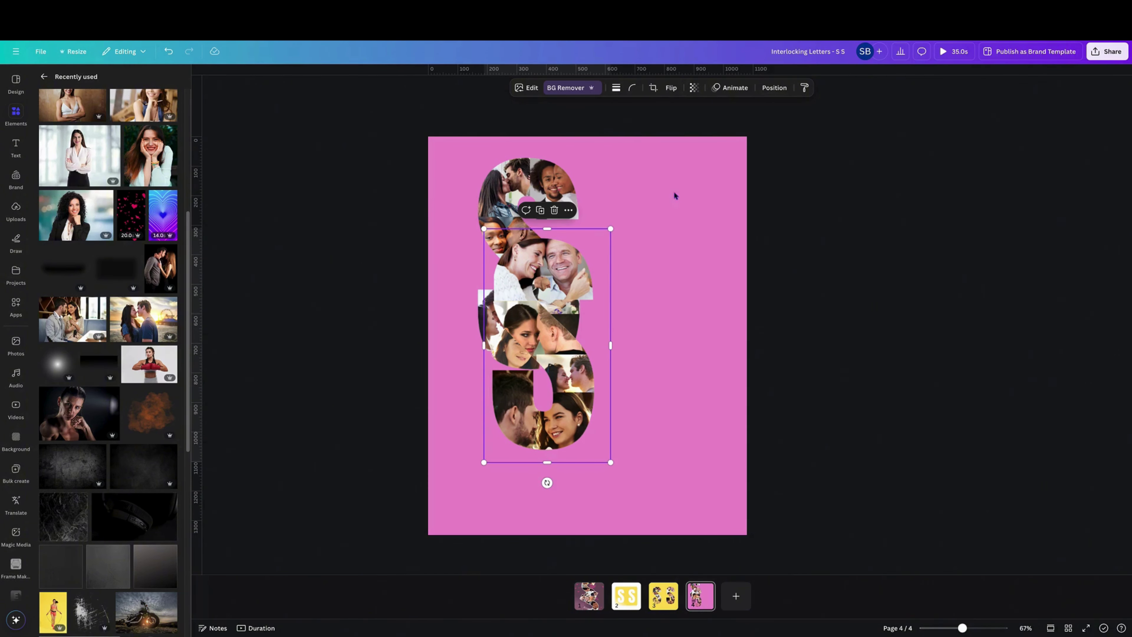
pyautogui.rightClick(552, 268)
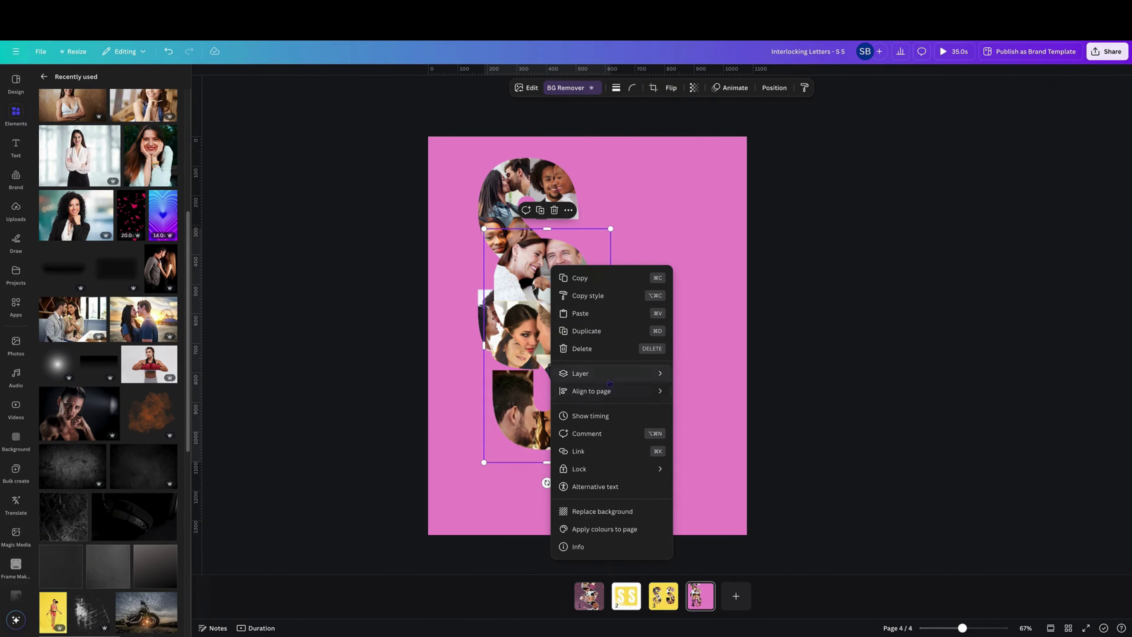
pyautogui.moveTo(624, 374)
pyautogui.click(719, 433)
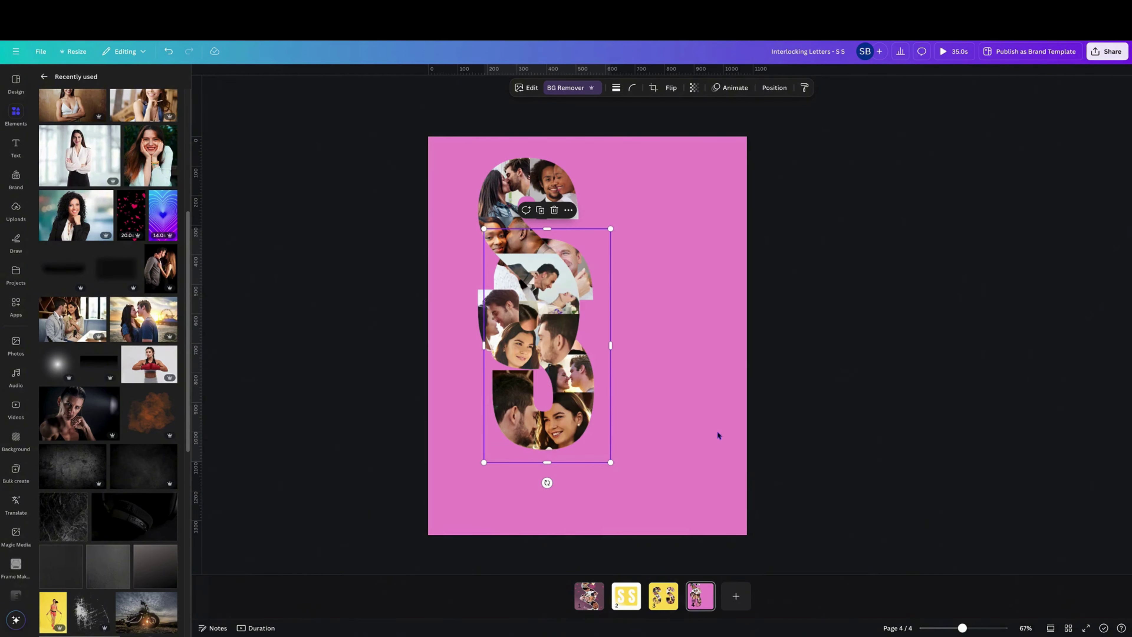
# Duplicate the second S and align the copy exactly over the original
pyautogui.click(541, 211)
pyautogui.moveTo(575, 361); pyautogui.dragTo(572, 359)
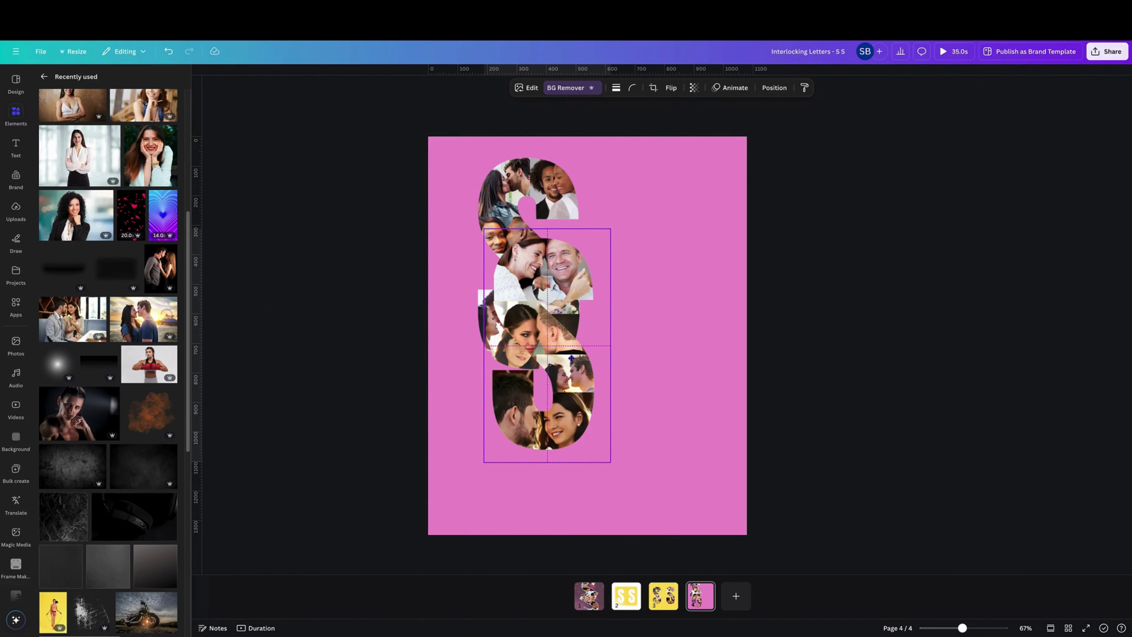
pyautogui.moveTo(572, 358); pyautogui.dragTo(572, 358)
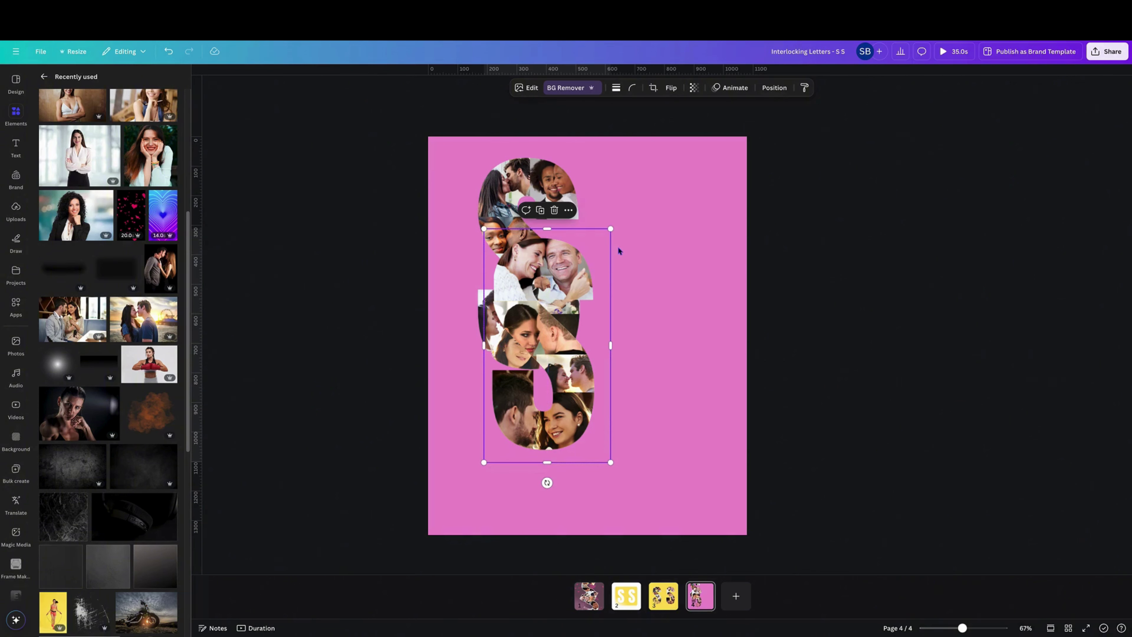
# Add an Outline shadow effect to the upper S with size 10 and white colour #FFFFFF
pyautogui.click(528, 179)
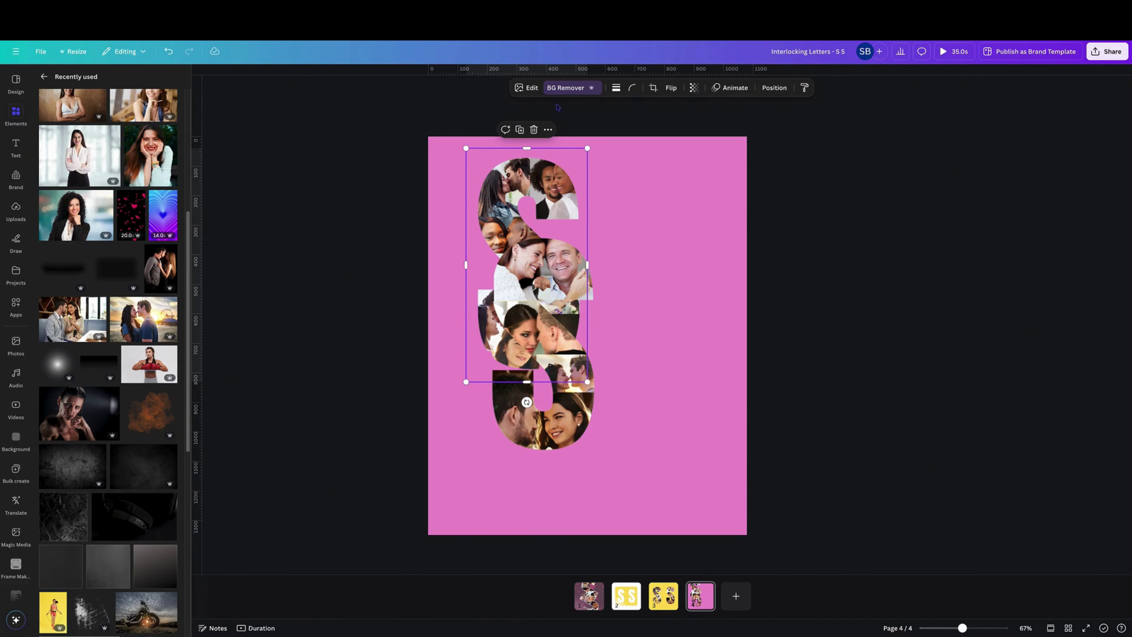
pyautogui.click(532, 88)
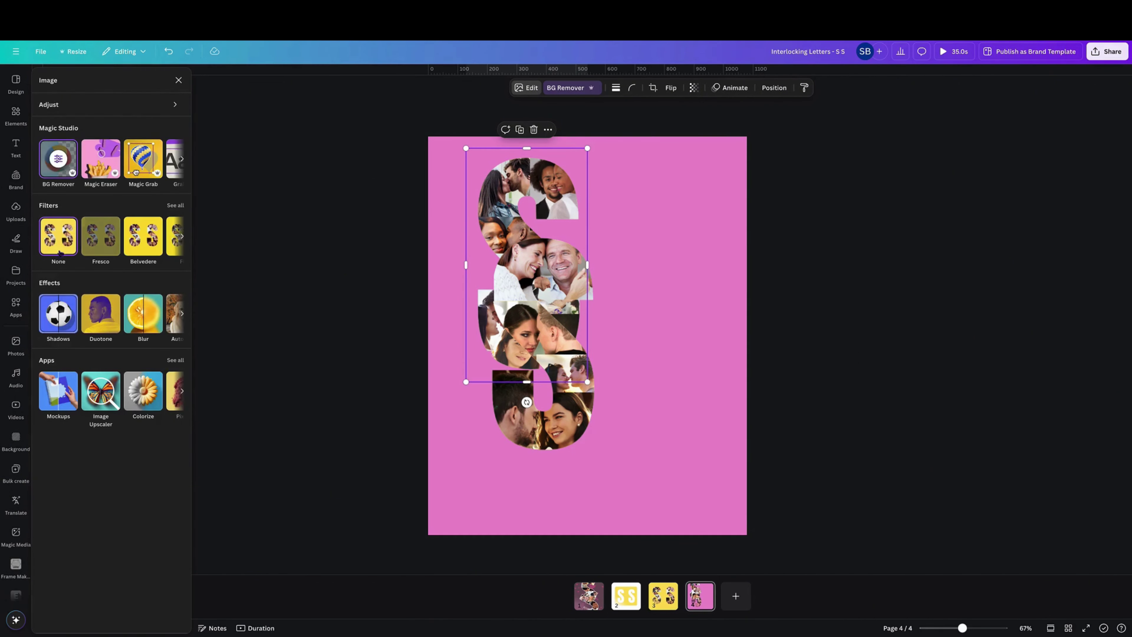
pyautogui.click(59, 320)
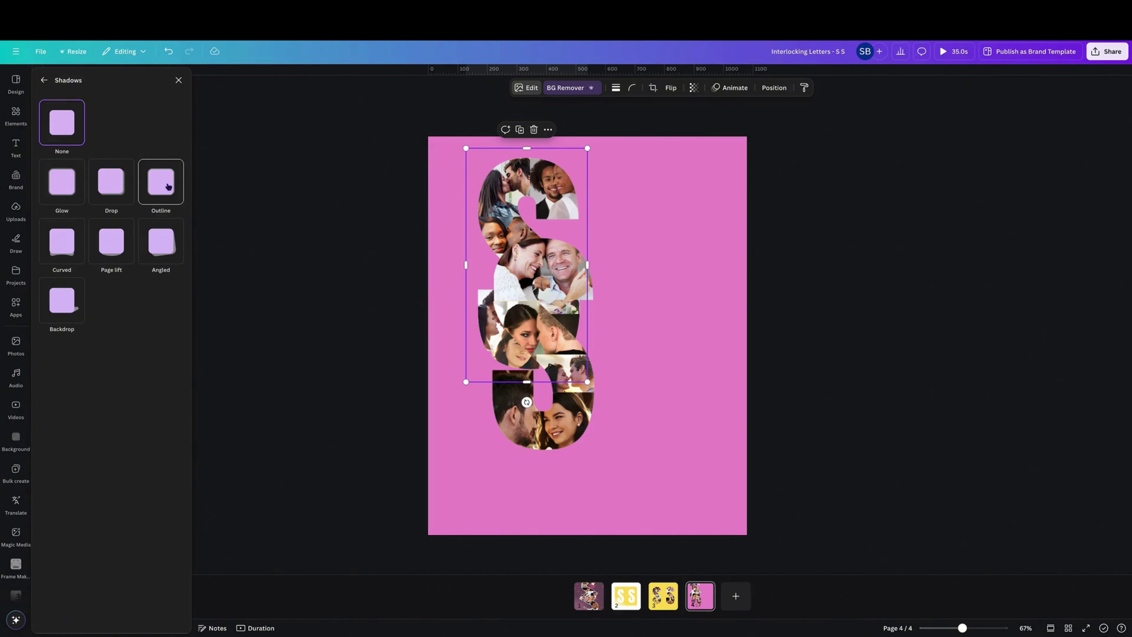
pyautogui.click(169, 186)
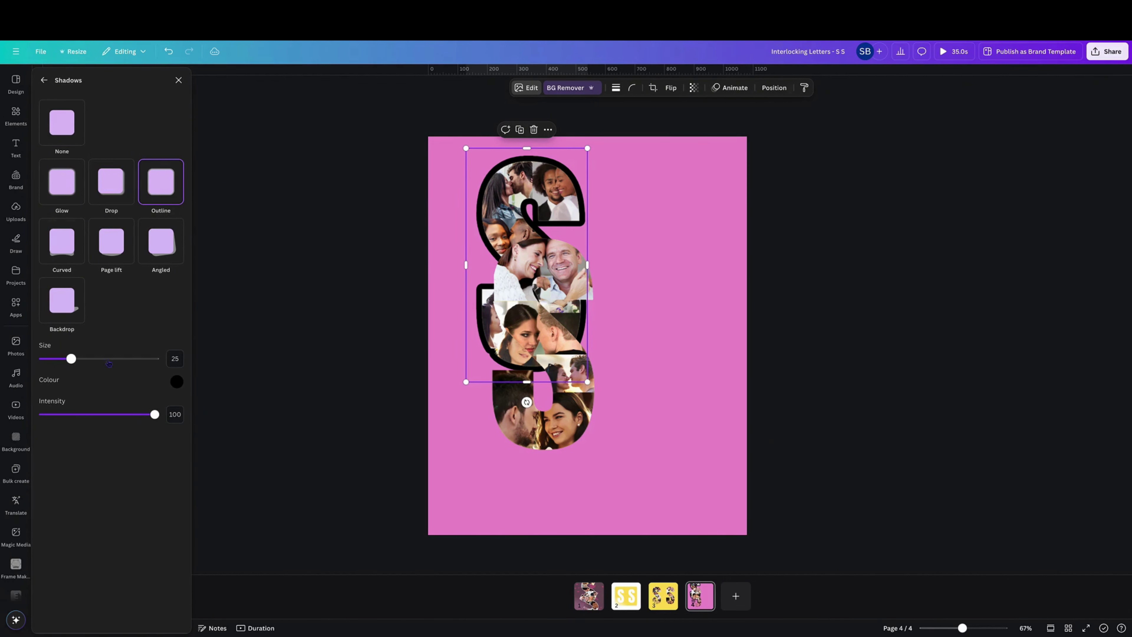
pyautogui.moveTo(70, 360); pyautogui.dragTo(55, 366)
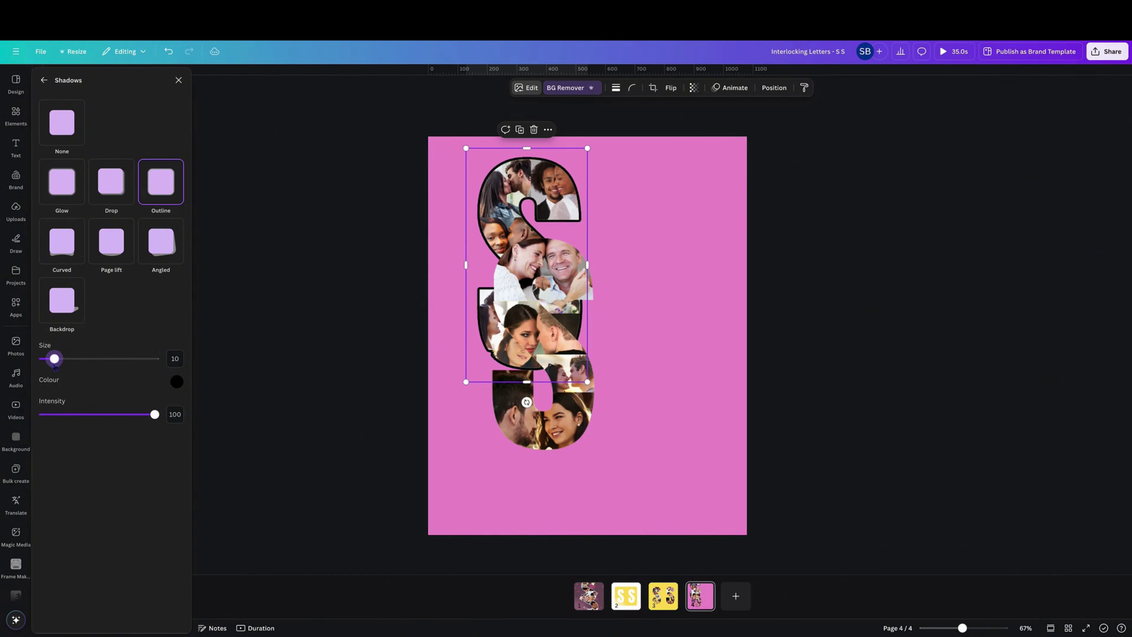
pyautogui.click(176, 382)
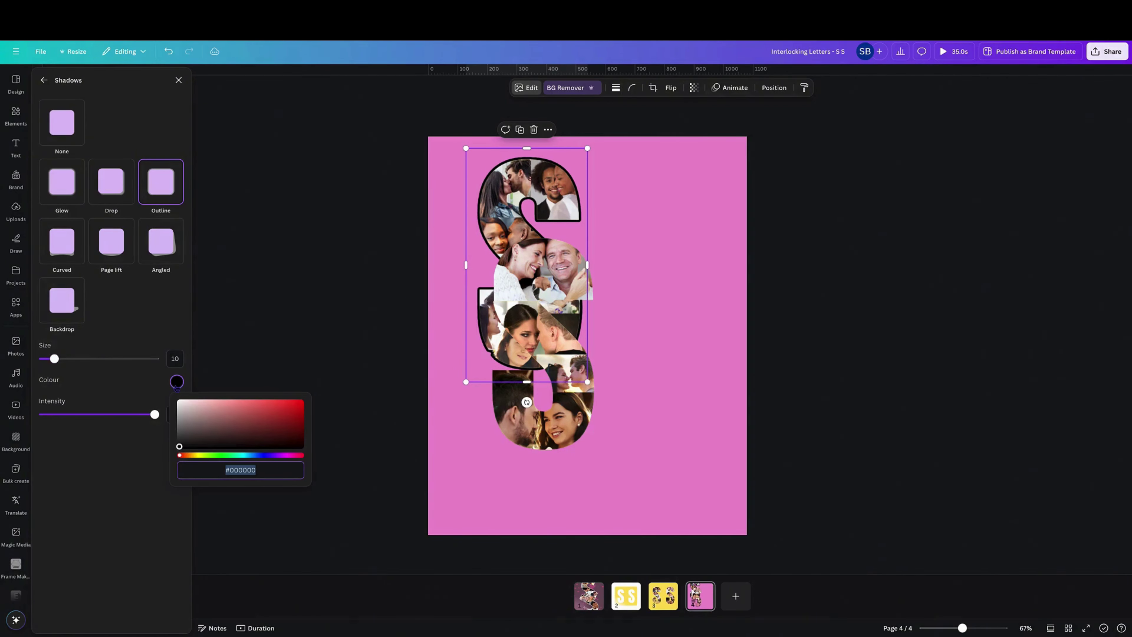
pyautogui.moveTo(180, 448); pyautogui.dragTo(162, 390)
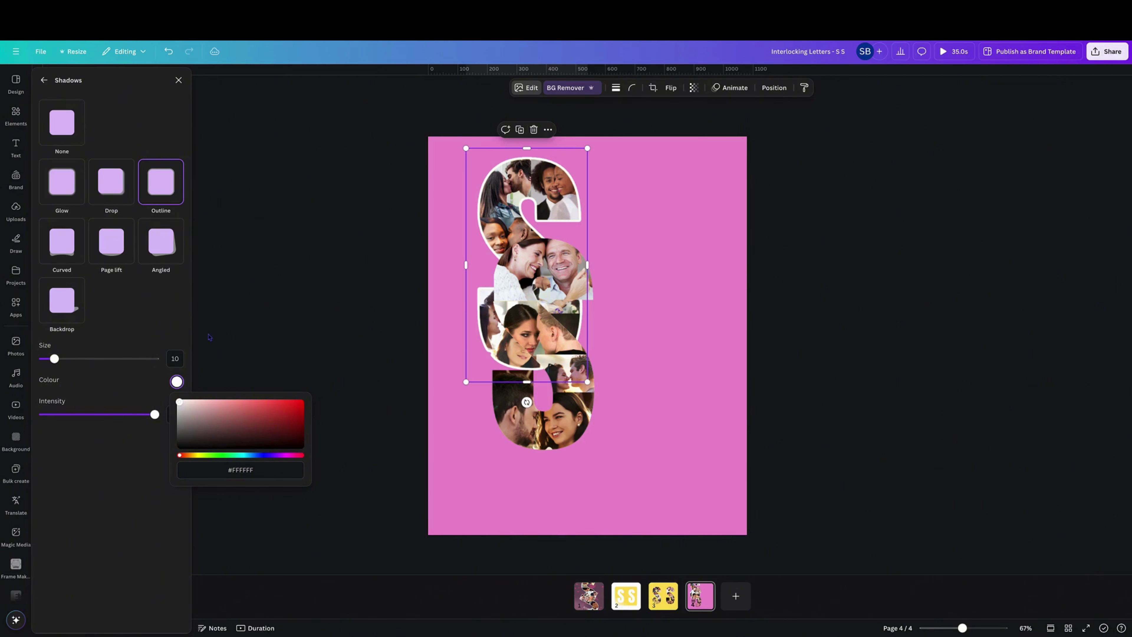
pyautogui.press('Escape')
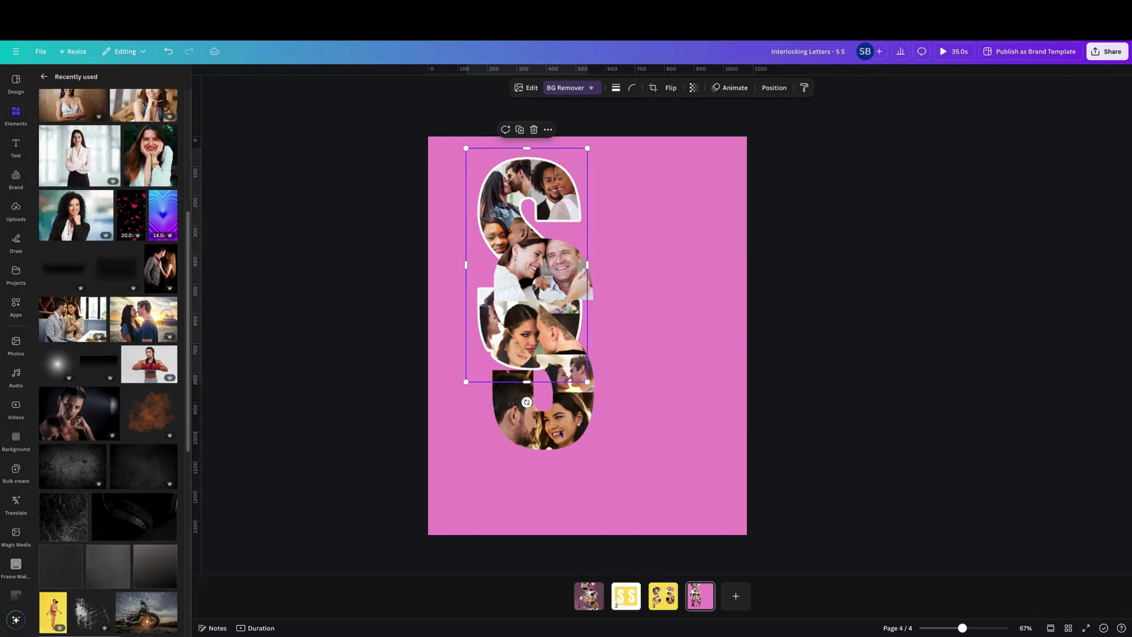
# Move the front copy of the lower S away from the stack and delete it
pyautogui.click(560, 409)
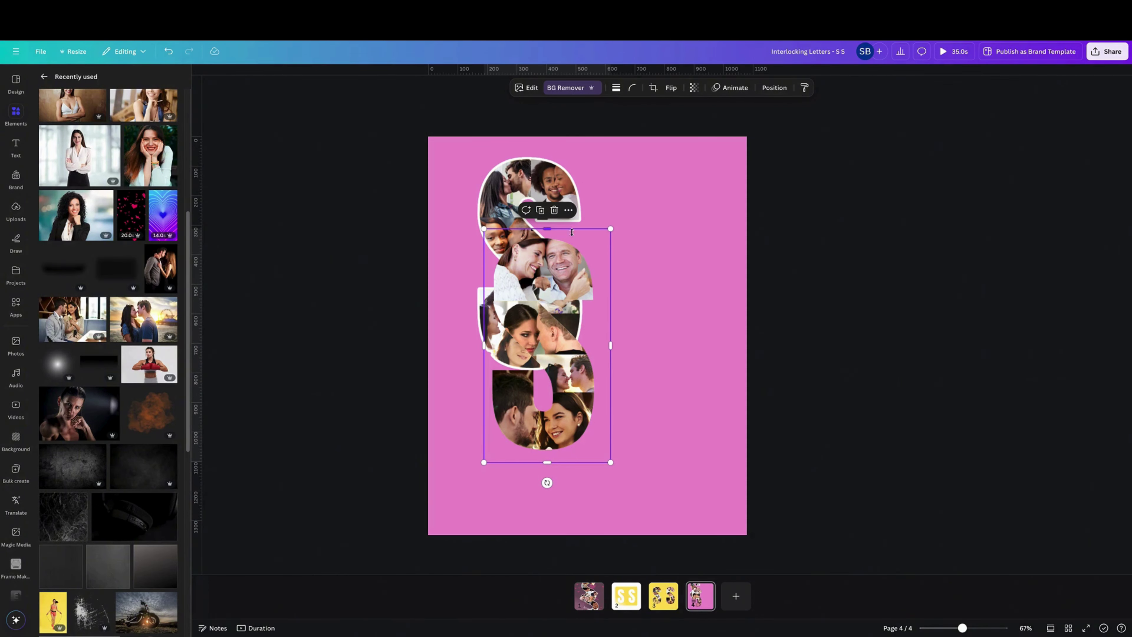
pyautogui.moveTo(597, 273); pyautogui.dragTo(719, 263)
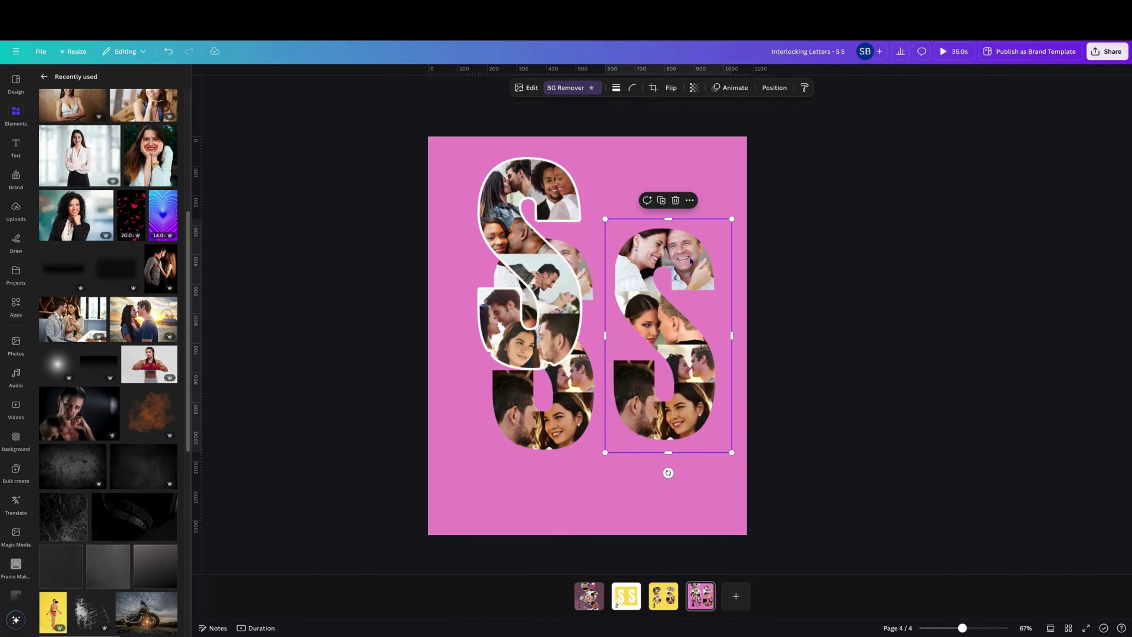
pyautogui.click(675, 200)
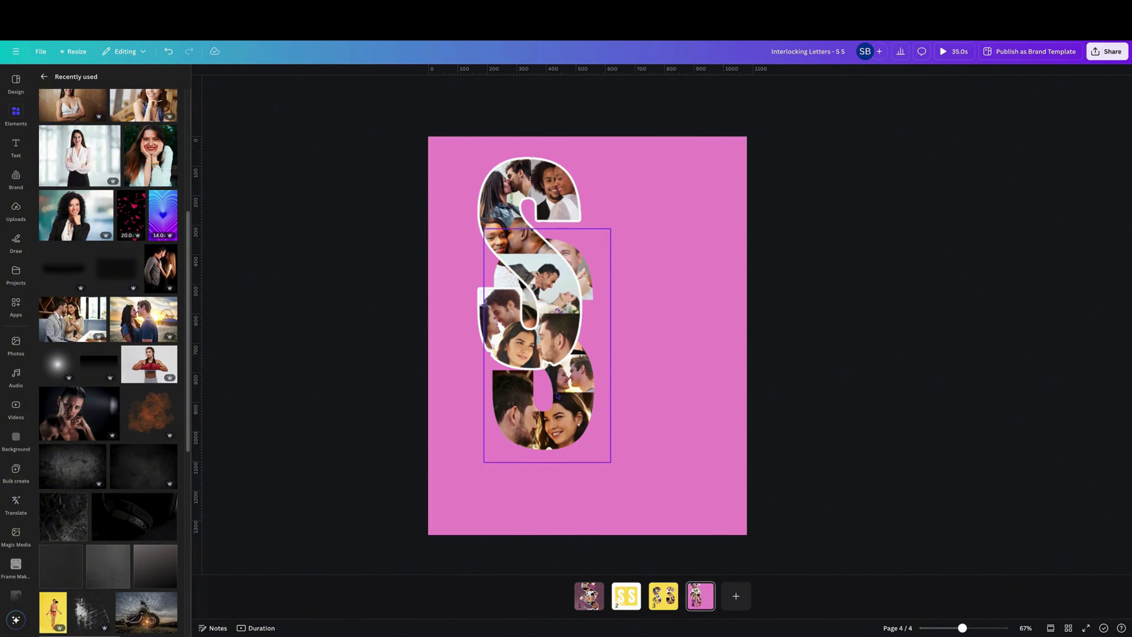
# Give the remaining lower S a matching Outline shadow effect in white #FFFFFF with size 10
pyautogui.click(566, 412)
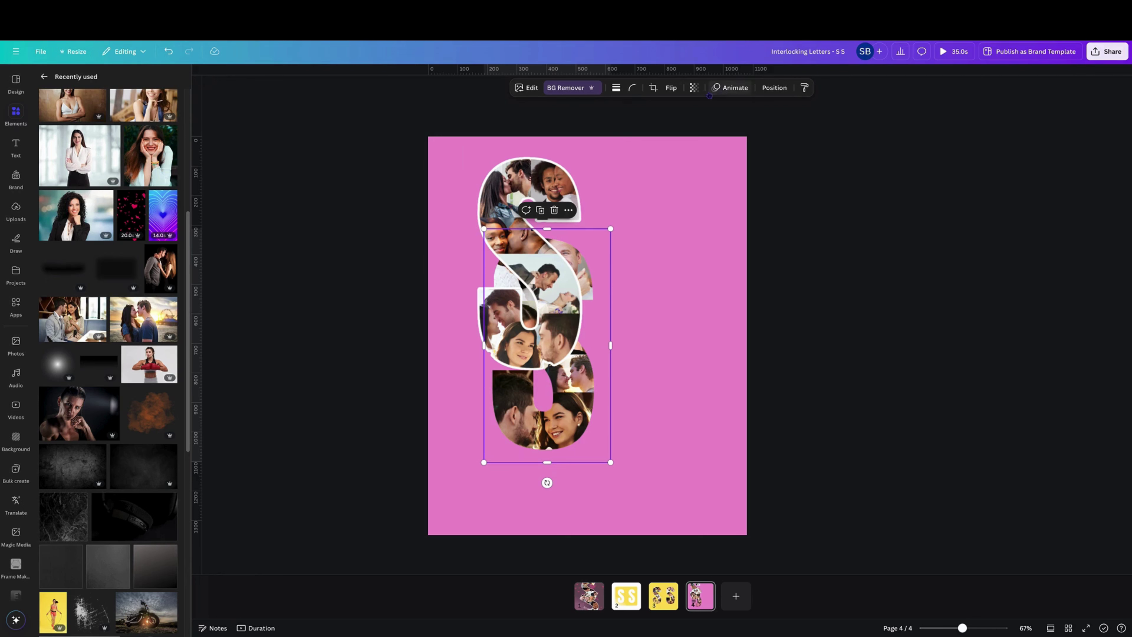
pyautogui.click(528, 90)
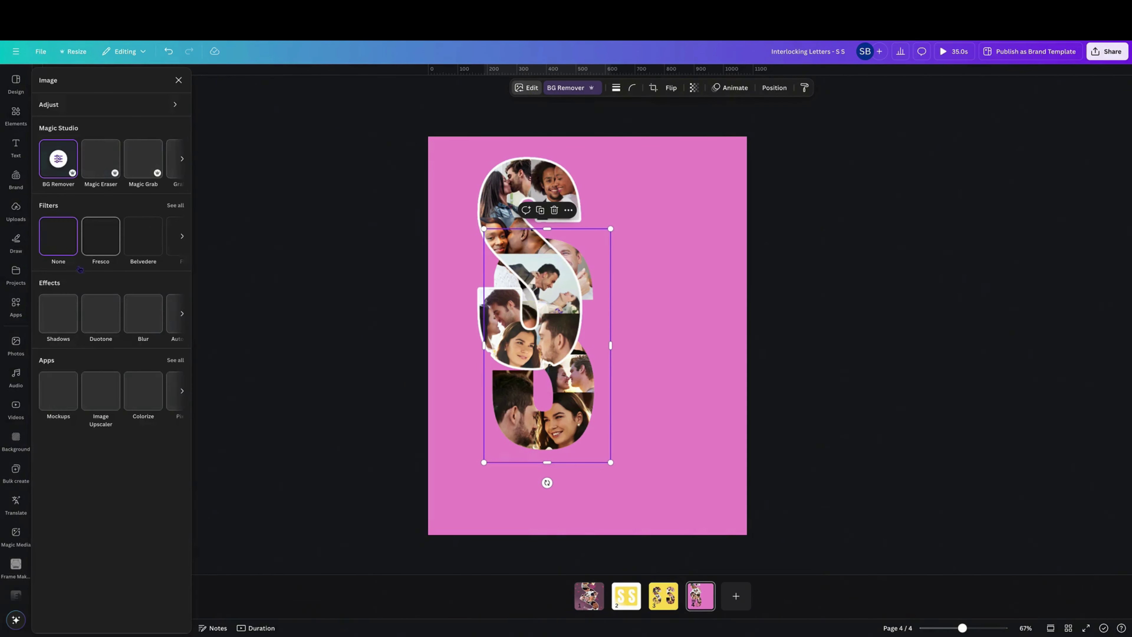
pyautogui.click(64, 324)
pyautogui.click(164, 181)
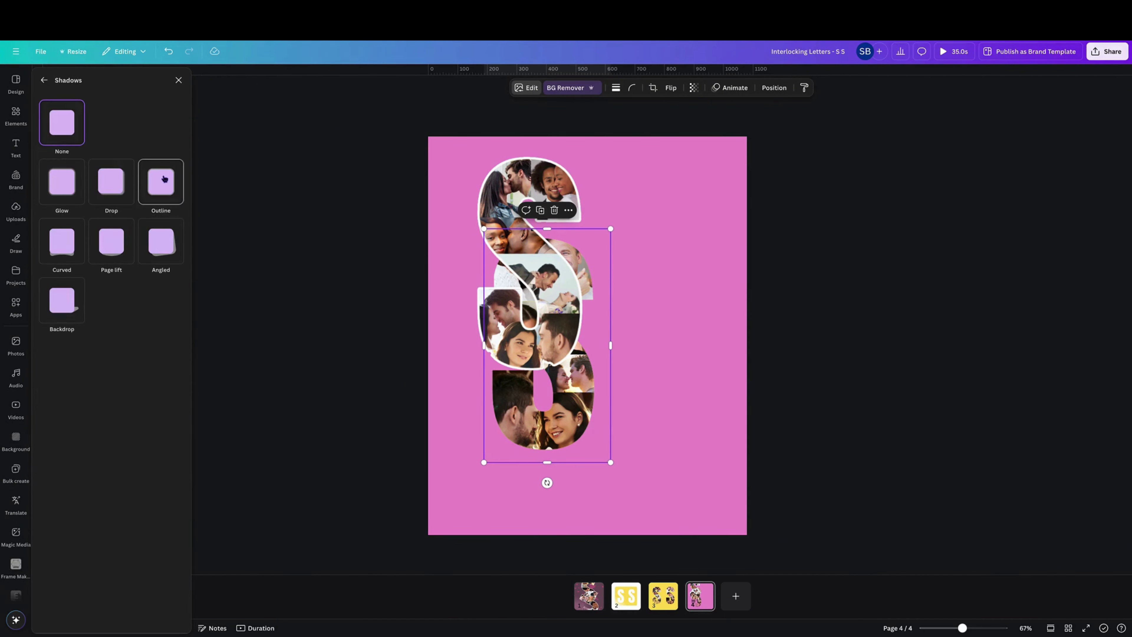
pyautogui.click(176, 384)
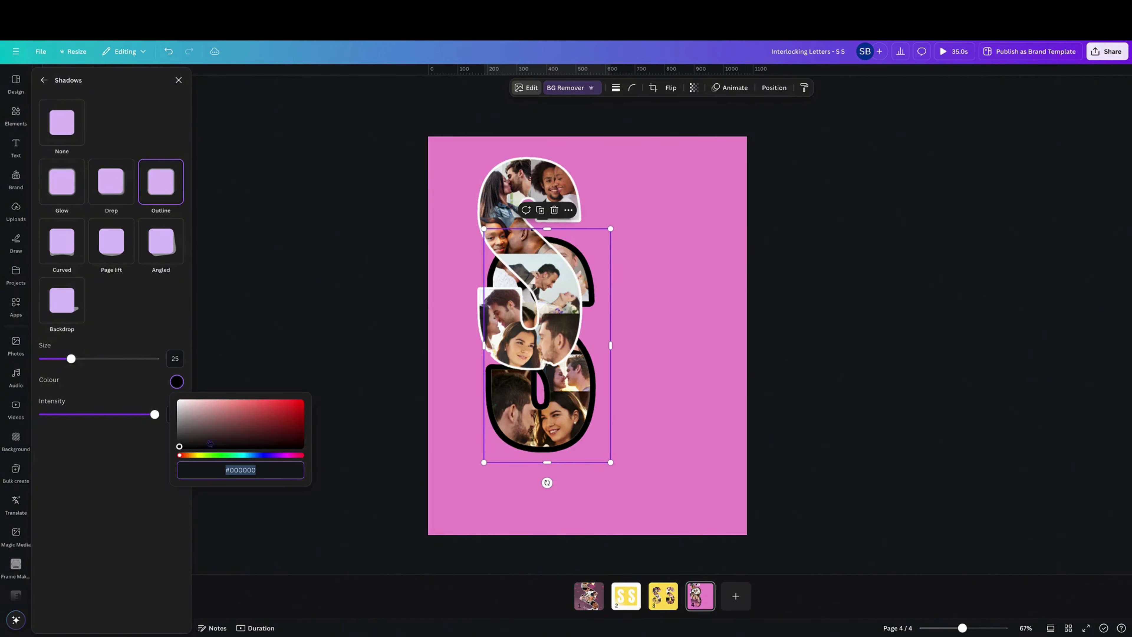
pyautogui.click(180, 402)
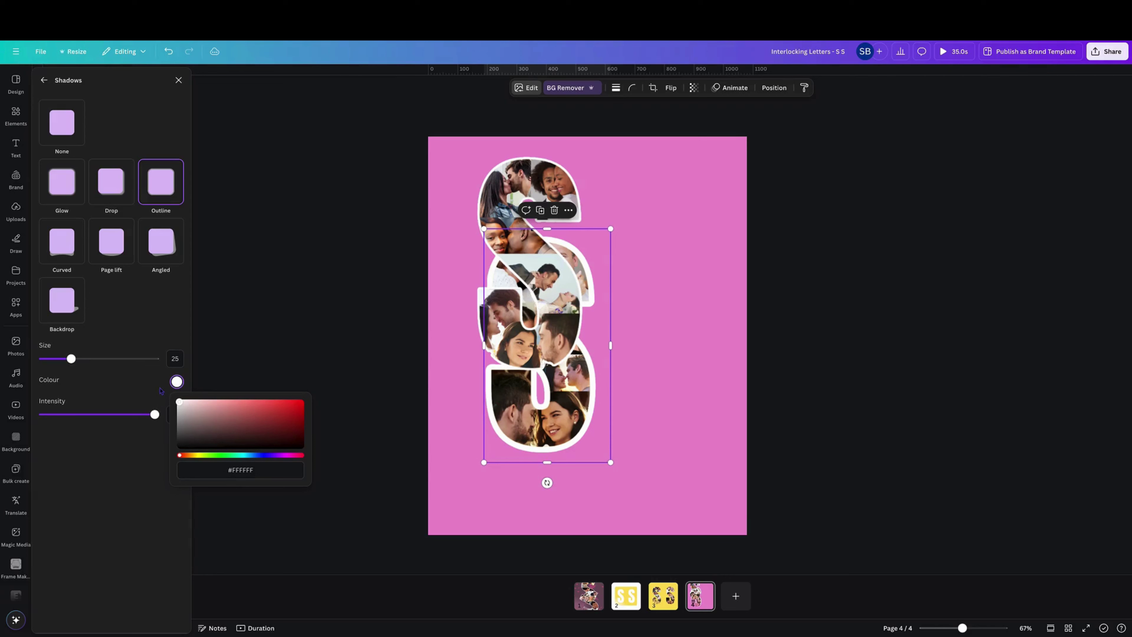
pyautogui.click(175, 358)
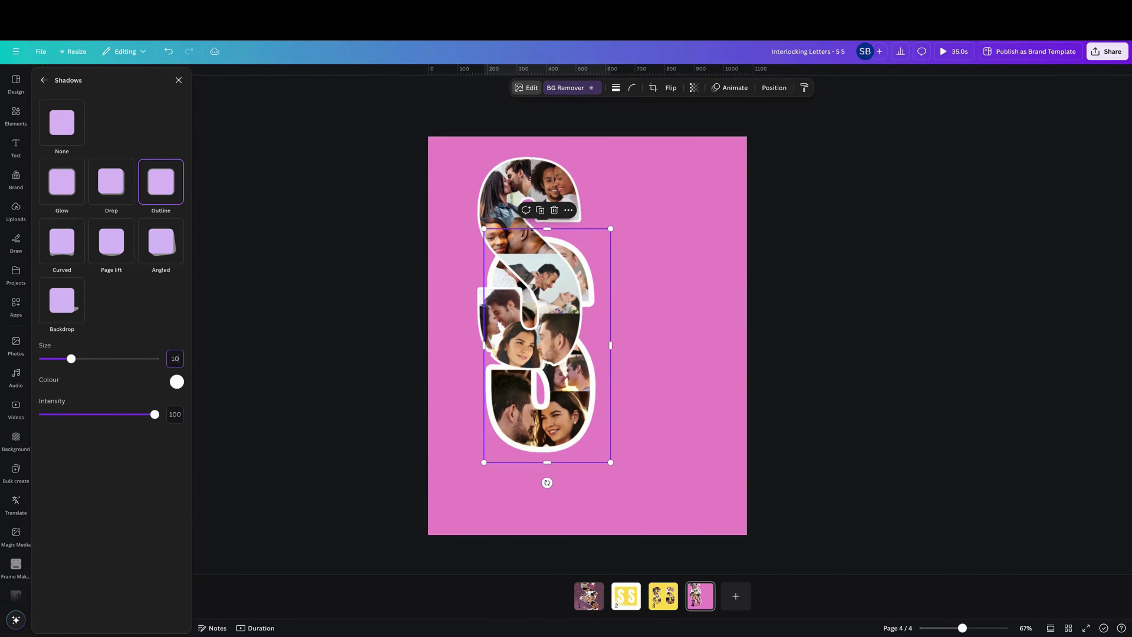
pyautogui.press('Return')
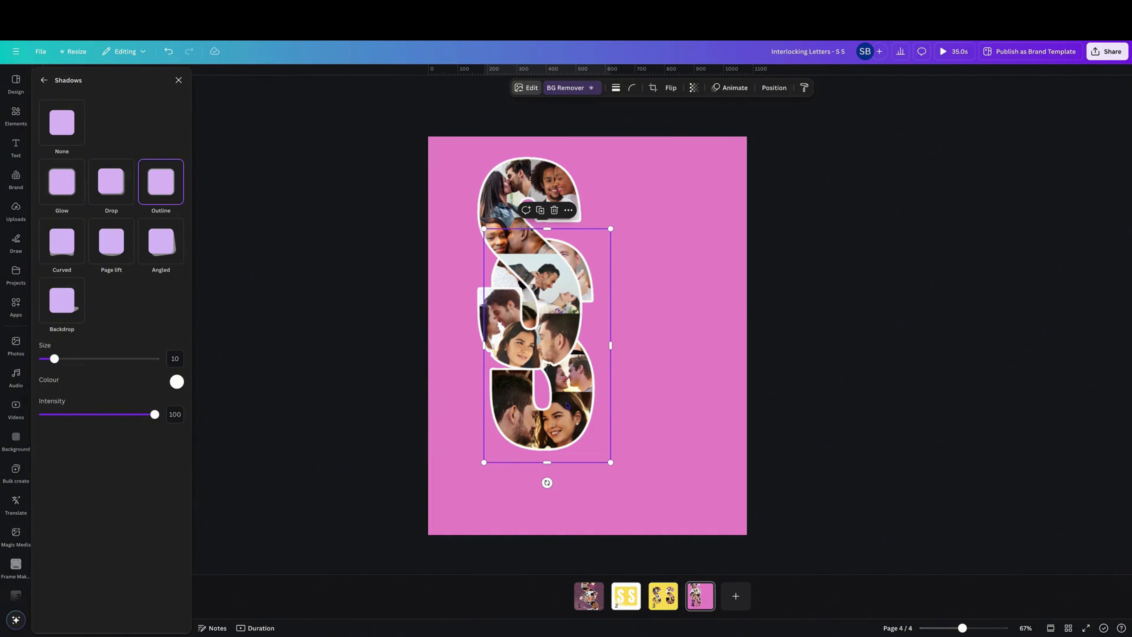
pyautogui.press('Escape')
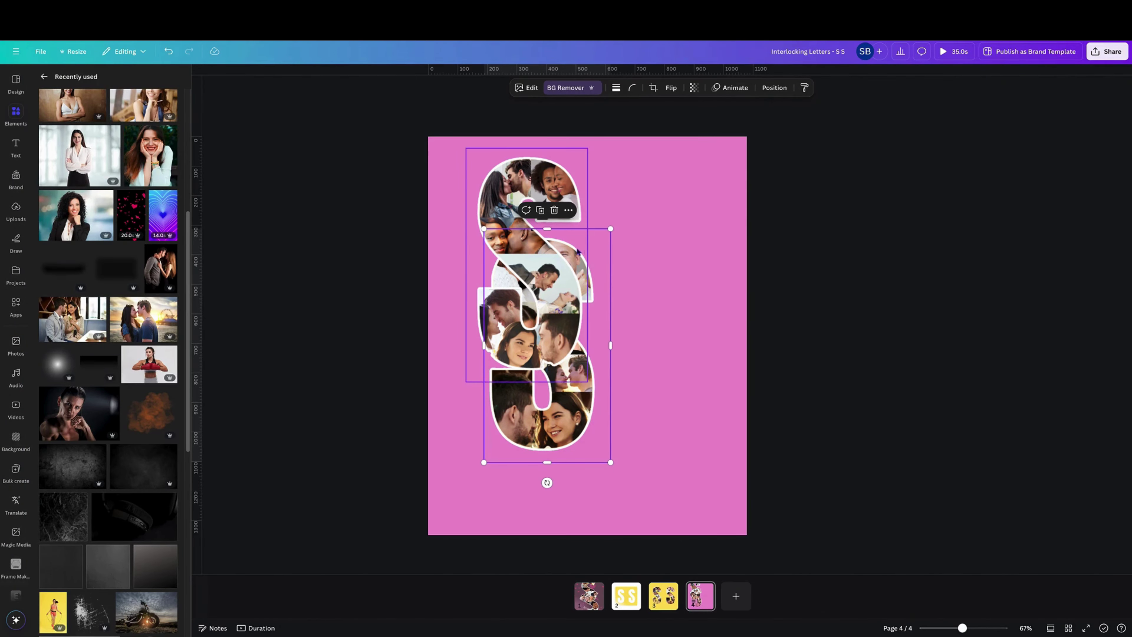
# Place an aligned duplicate of the outlined lower S over the original and enlarge all the stacked letters together to nearly fill the page height
pyautogui.click(540, 210)
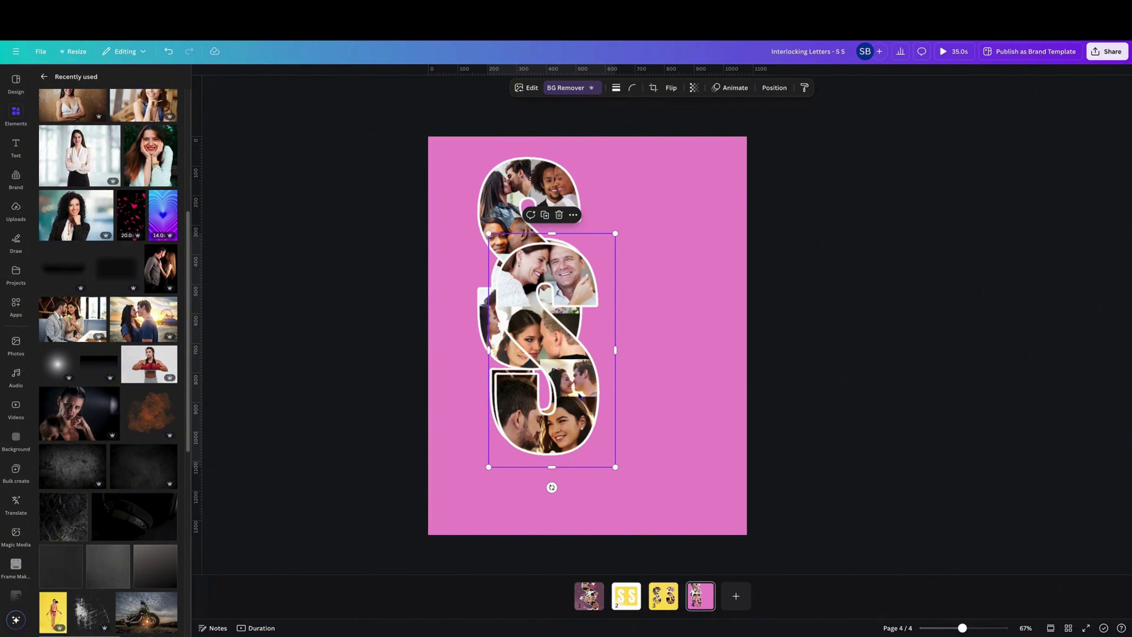
pyautogui.moveTo(578, 395); pyautogui.dragTo(575, 390)
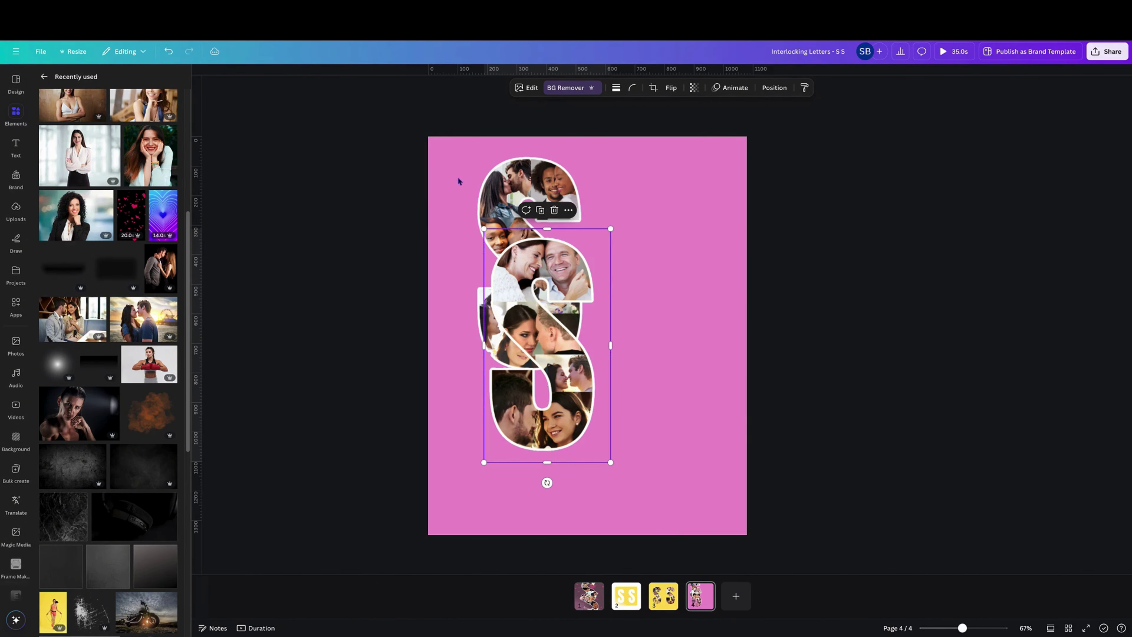
pyautogui.moveTo(450, 146); pyautogui.dragTo(678, 528)
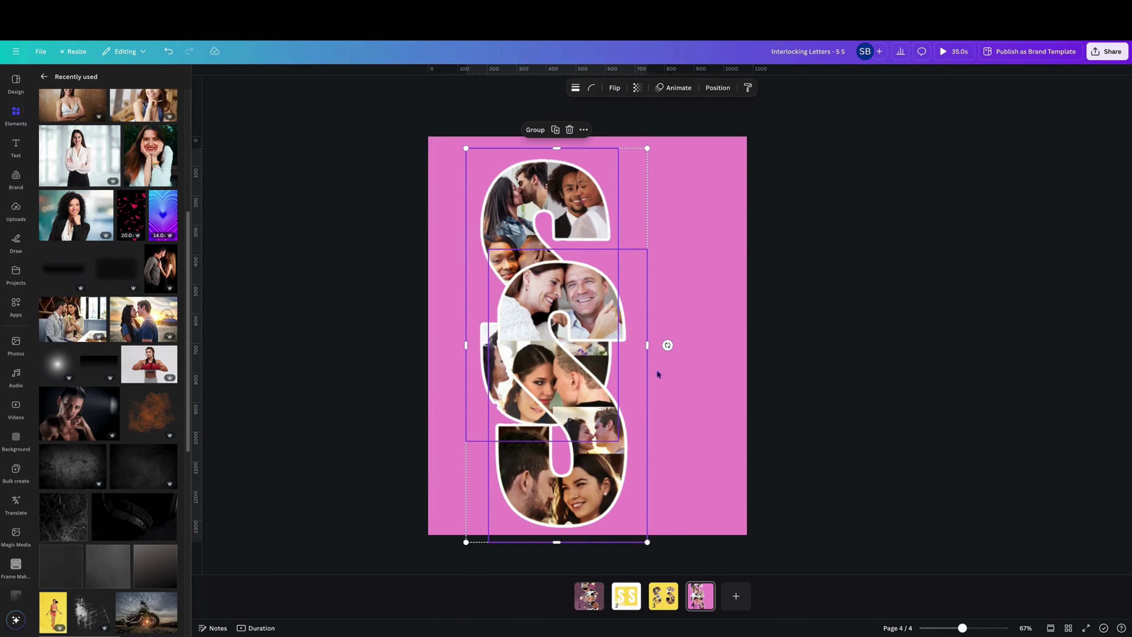
pyautogui.click(698, 329)
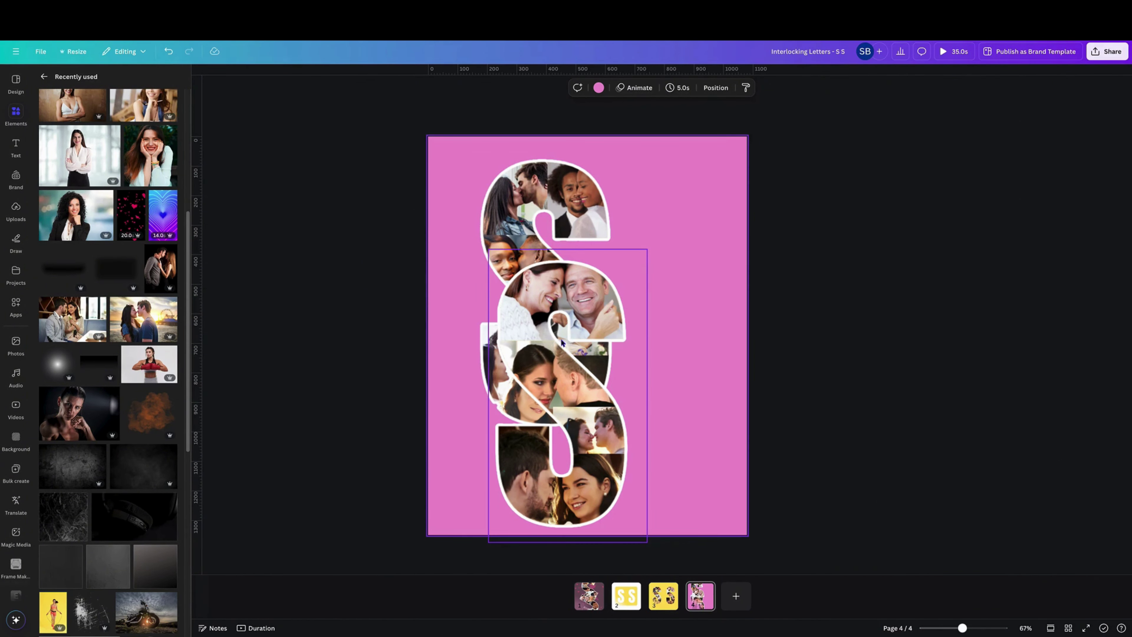
# Crop the front copy of the lower S from below and slightly on its right side, leaving only its upper arch
pyautogui.click(552, 374)
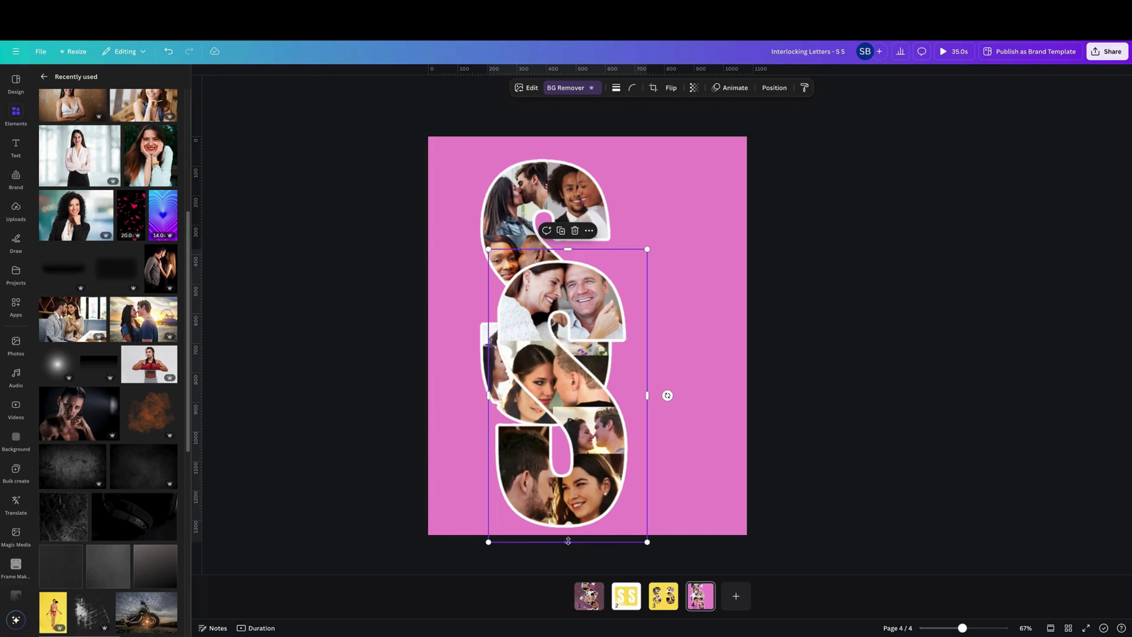
pyautogui.moveTo(568, 542); pyautogui.dragTo(565, 321)
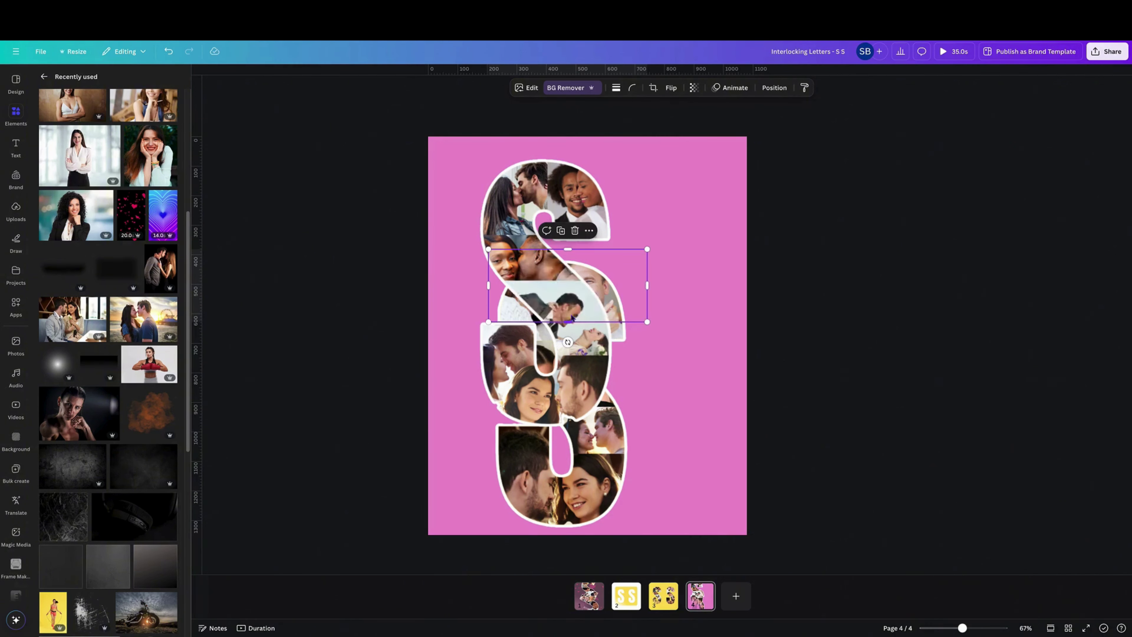
pyautogui.moveTo(650, 285)
pyautogui.mouseDown()
pyautogui.moveTo(584, 288)
pyautogui.moveTo(635, 287)
pyautogui.mouseUp()
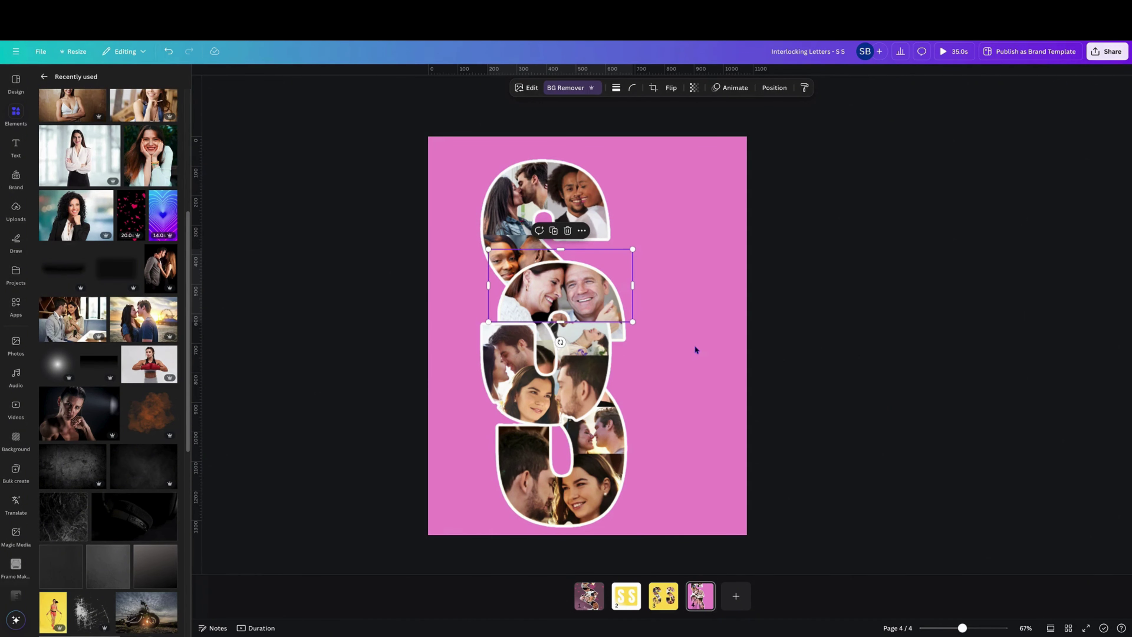
pyautogui.click(694, 345)
# Duplicate the cropped arch piece and crop the copy to the arch's right part, about 232 px wide, reaching just past its flat end
pyautogui.click(574, 250)
pyautogui.moveTo(566, 302); pyautogui.dragTo(569, 303)
pyautogui.moveTo(487, 285); pyautogui.dragTo(564, 286)
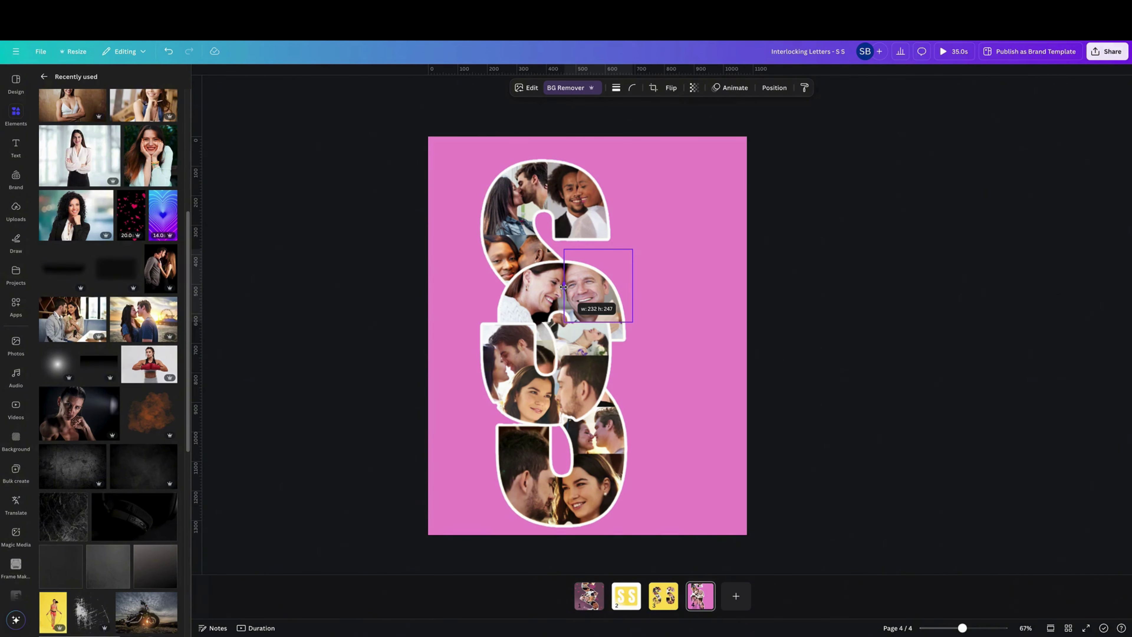
pyautogui.moveTo(564, 286); pyautogui.dragTo(564, 286)
pyautogui.moveTo(598, 321); pyautogui.dragTo(599, 360)
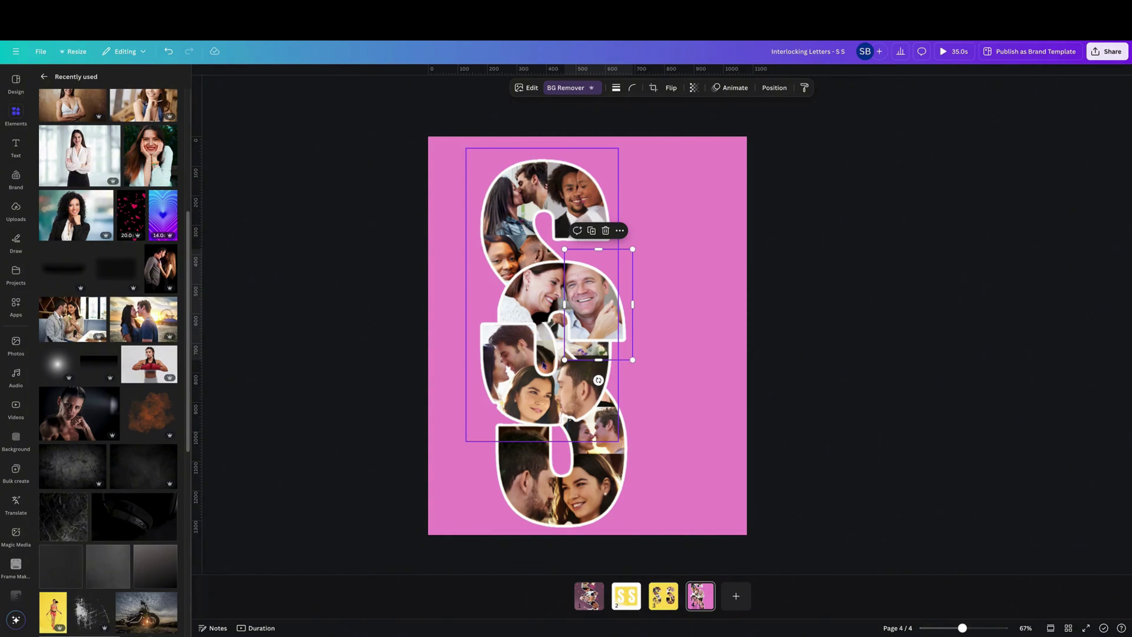
# Crop the wider arch piece on its right side and extend its lower edge slightly so it covers the arch's left part
pyautogui.hotkey('ctrl', 'z')
pyautogui.hotkey('ctrl', 'z')
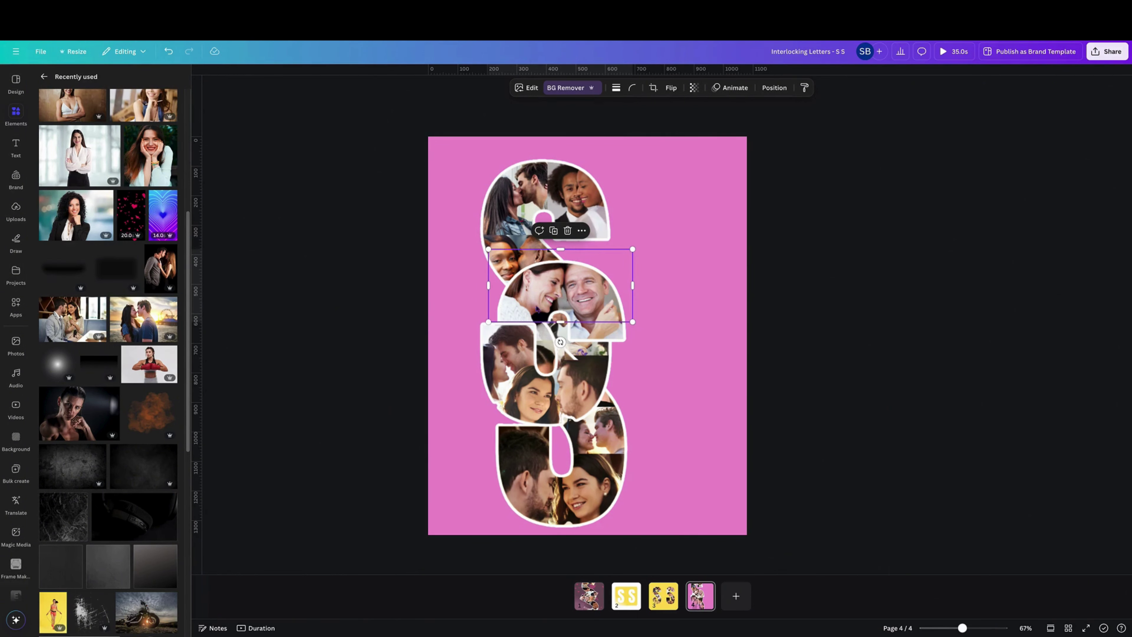
pyautogui.moveTo(635, 285); pyautogui.dragTo(589, 290)
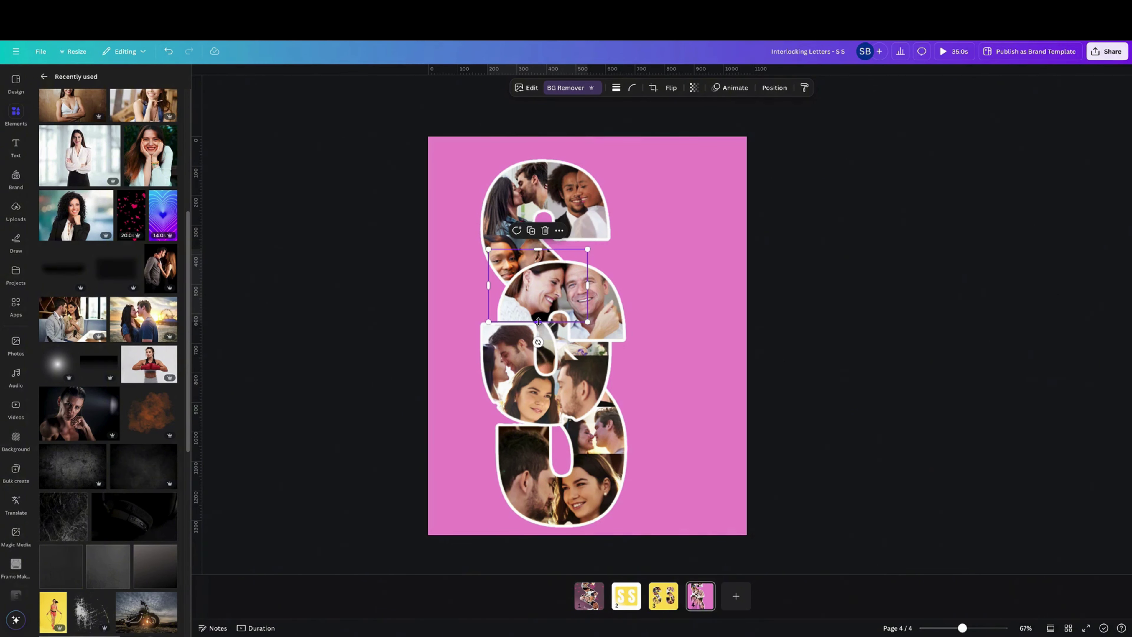
pyautogui.moveTo(538, 322)
pyautogui.mouseDown()
pyautogui.moveTo(538, 340)
pyautogui.moveTo(539, 329)
pyautogui.mouseUp()
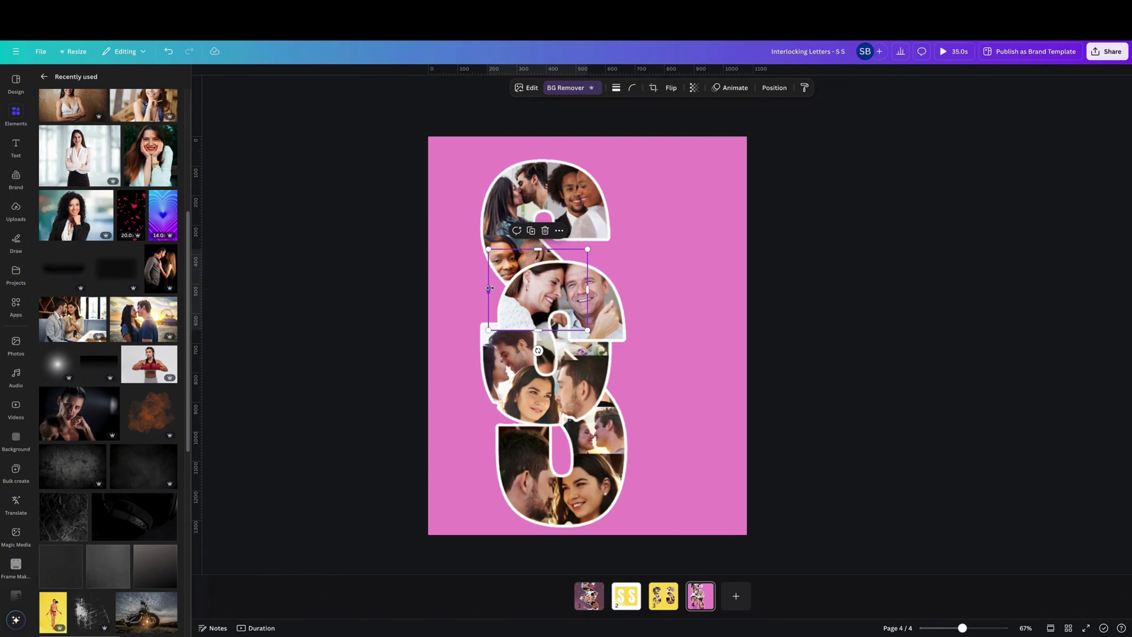
pyautogui.moveTo(489, 289)
pyautogui.mouseDown()
pyautogui.moveTo(545, 289)
pyautogui.moveTo(491, 289)
pyautogui.mouseUp()
# Fine-tune the lower crop edge of the left arch piece where it overlaps the upper S
pyautogui.click(690, 322)
pyautogui.click(549, 308)
pyautogui.moveTo(535, 328); pyautogui.dragTo(535, 329)
pyautogui.click(695, 328)
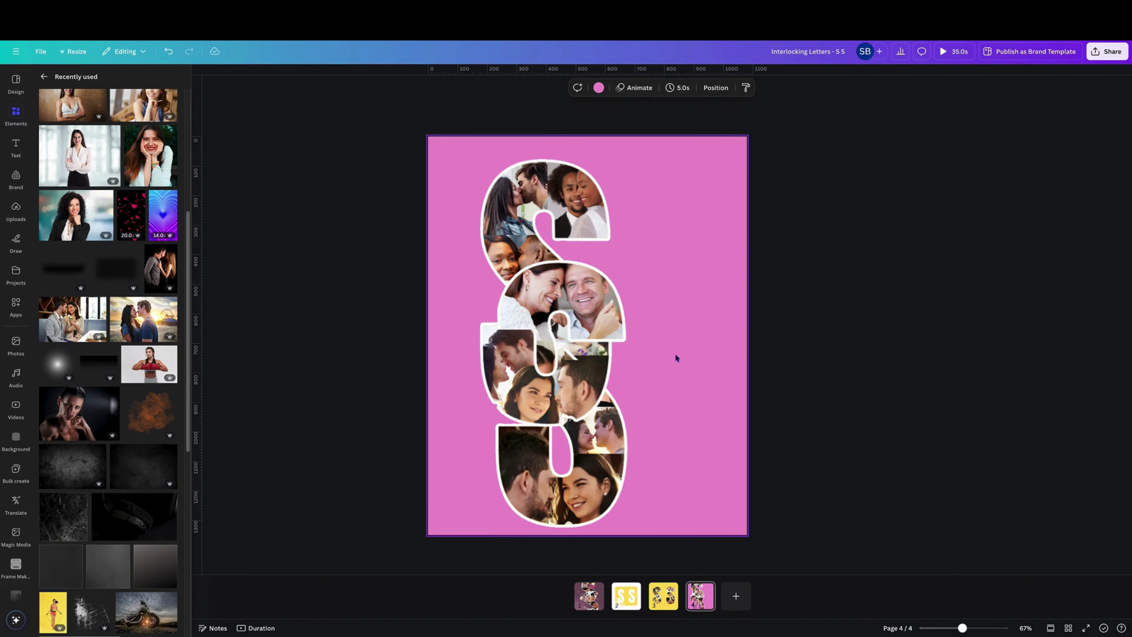
pyautogui.click(539, 327)
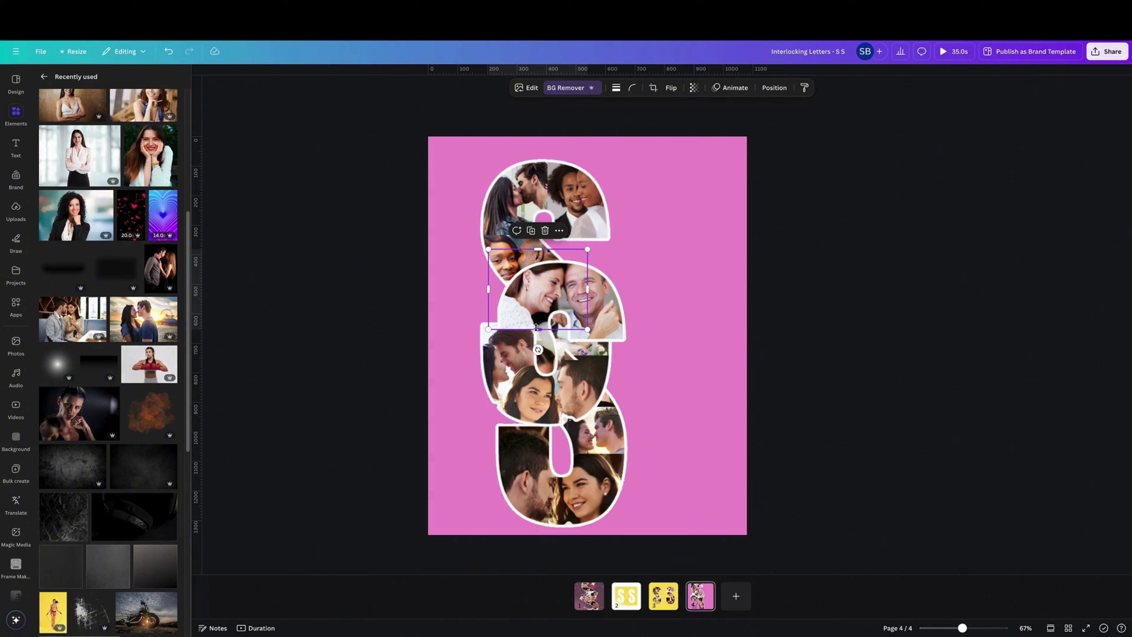
pyautogui.moveTo(536, 327); pyautogui.dragTo(535, 328)
pyautogui.click(719, 342)
pyautogui.click(538, 330)
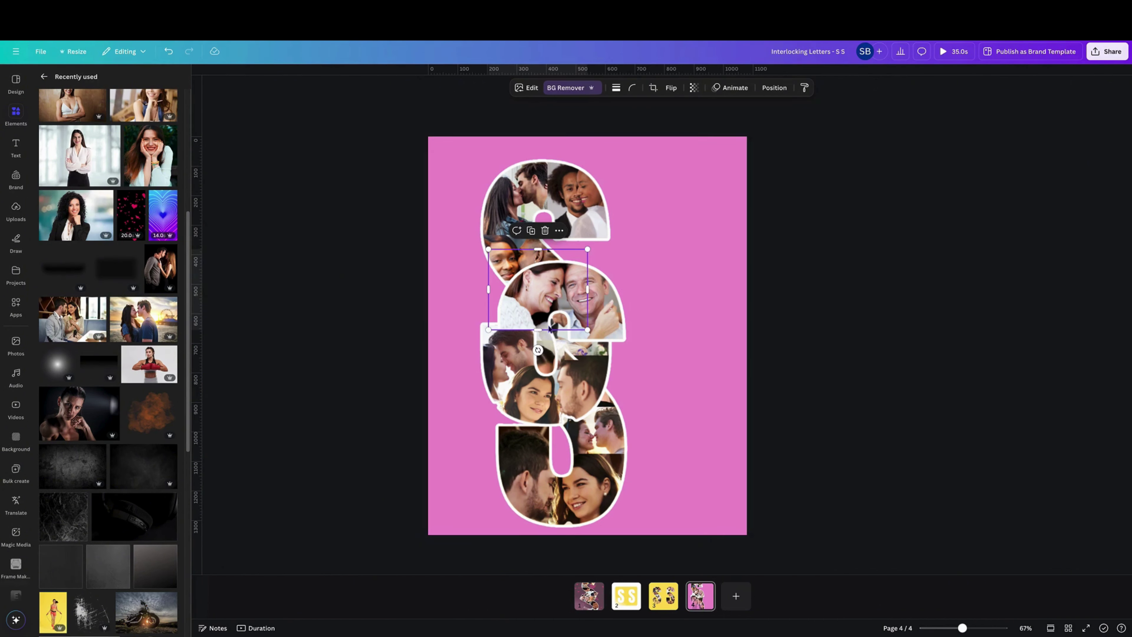
pyautogui.click(652, 330)
pyautogui.click(536, 332)
pyautogui.moveTo(536, 332)
pyautogui.mouseDown()
pyautogui.moveTo(533, 310)
pyautogui.moveTo(536, 331)
pyautogui.mouseUp()
pyautogui.click(735, 328)
pyautogui.click(536, 329)
pyautogui.click(693, 331)
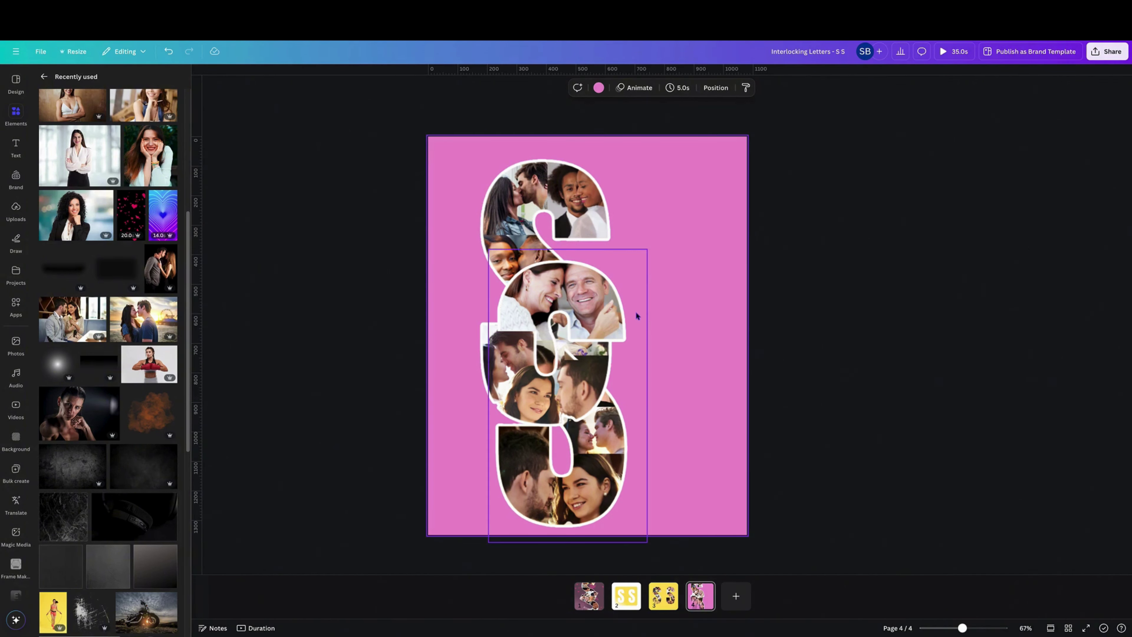
# Trim the left arch piece, duplicate it, and crop the duplicate to about 169 × 283 px over the inner curl
pyautogui.click(520, 304)
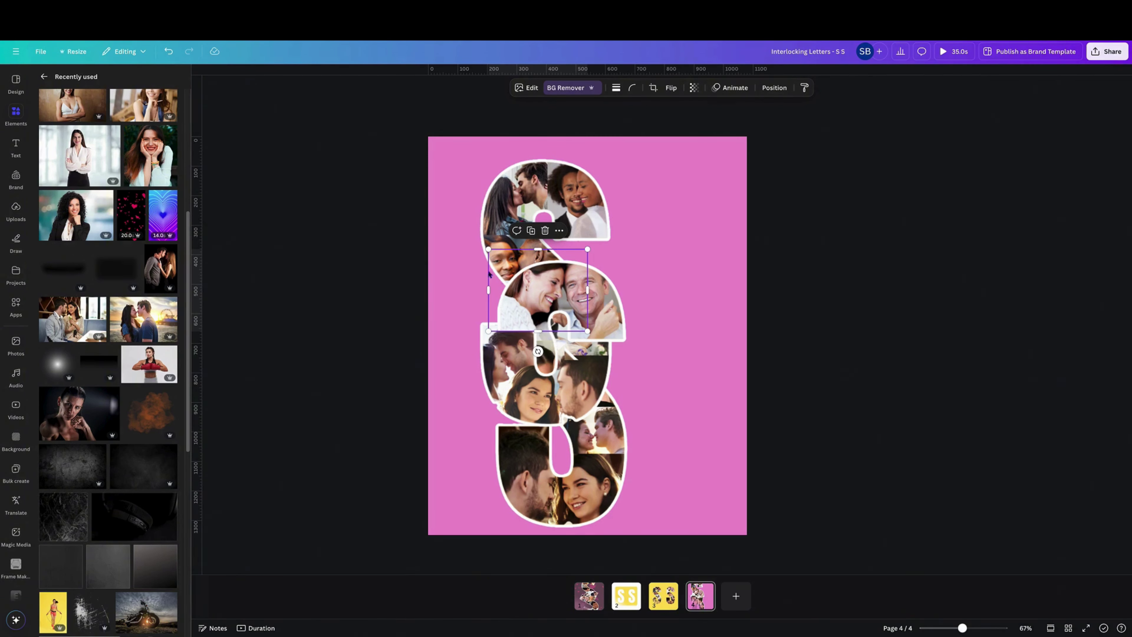
pyautogui.moveTo(487, 289); pyautogui.dragTo(561, 331)
pyautogui.click(540, 231)
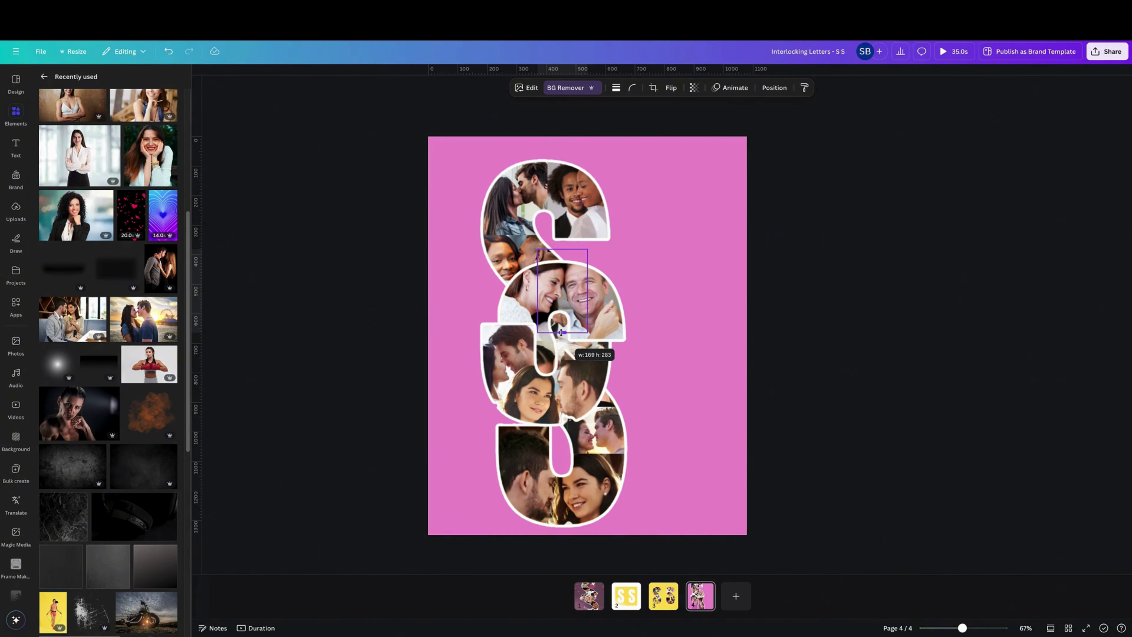
pyautogui.click(672, 322)
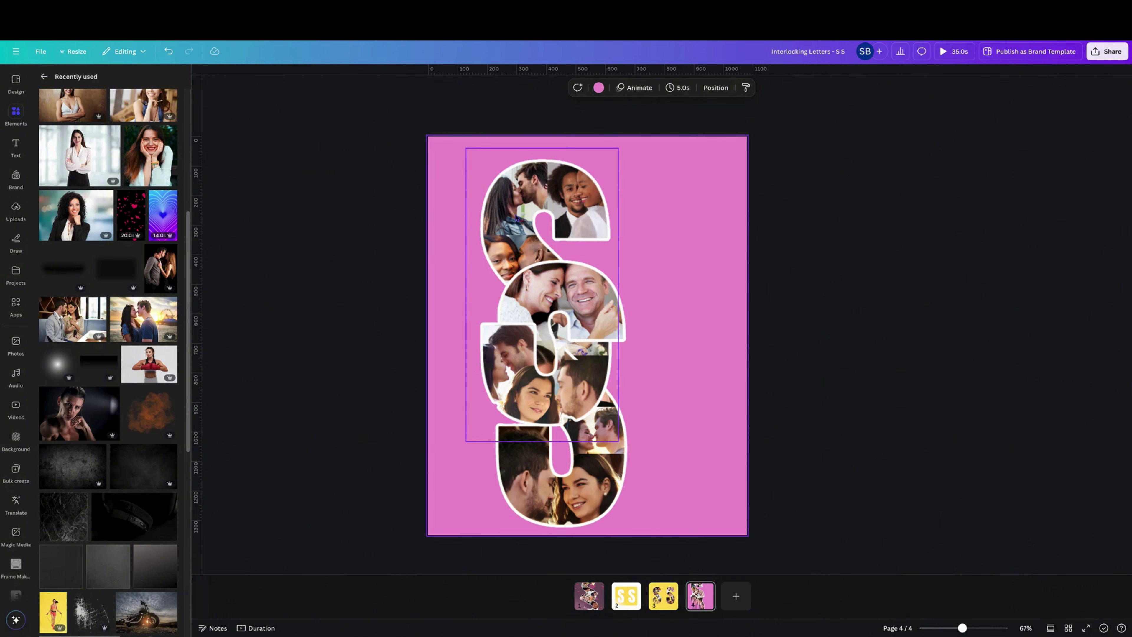
# Raise the lower crop edge of the right arch piece to just below the arch's flat end
pyautogui.click(584, 310)
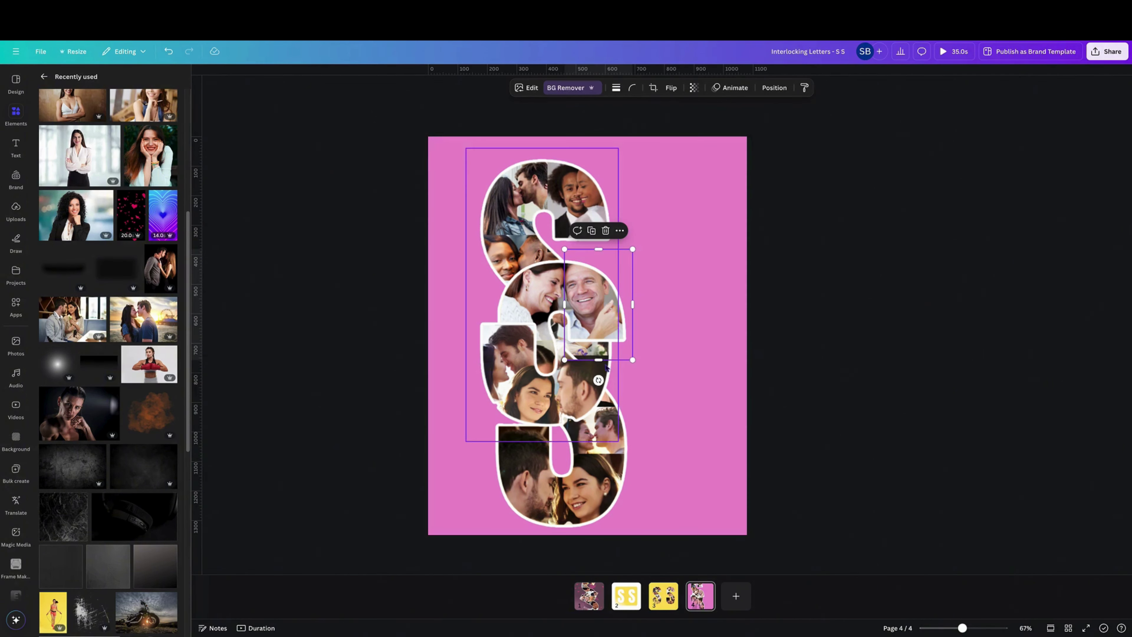
pyautogui.moveTo(601, 359); pyautogui.dragTo(603, 345)
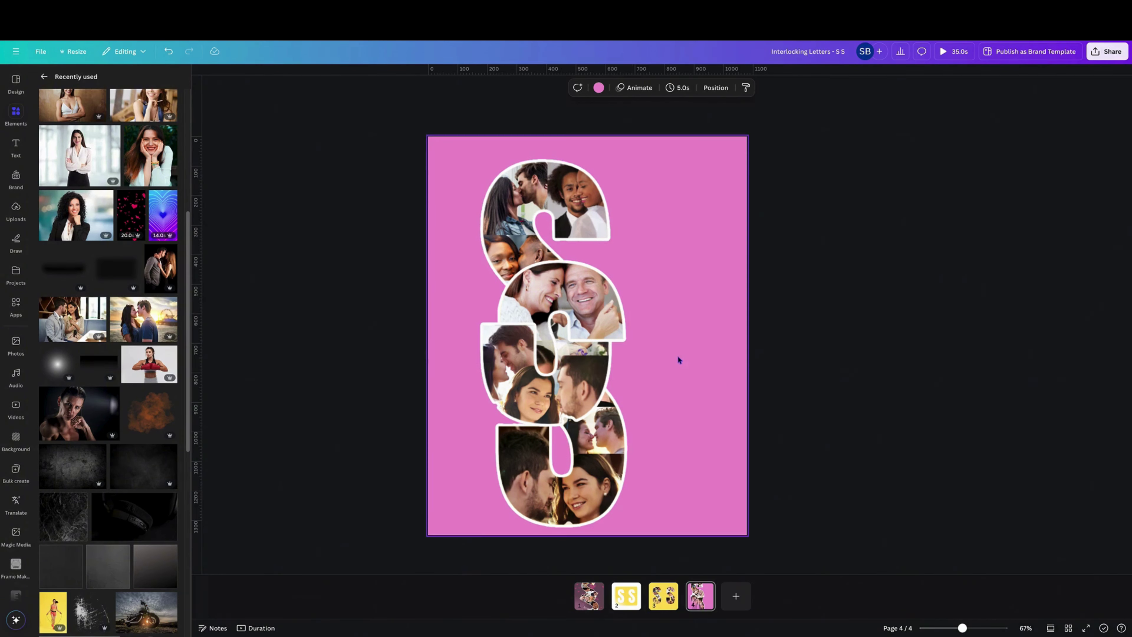
# Adjust the lower crop edge of the left arch piece to a size of about 335 × 280 px
pyautogui.click(549, 304)
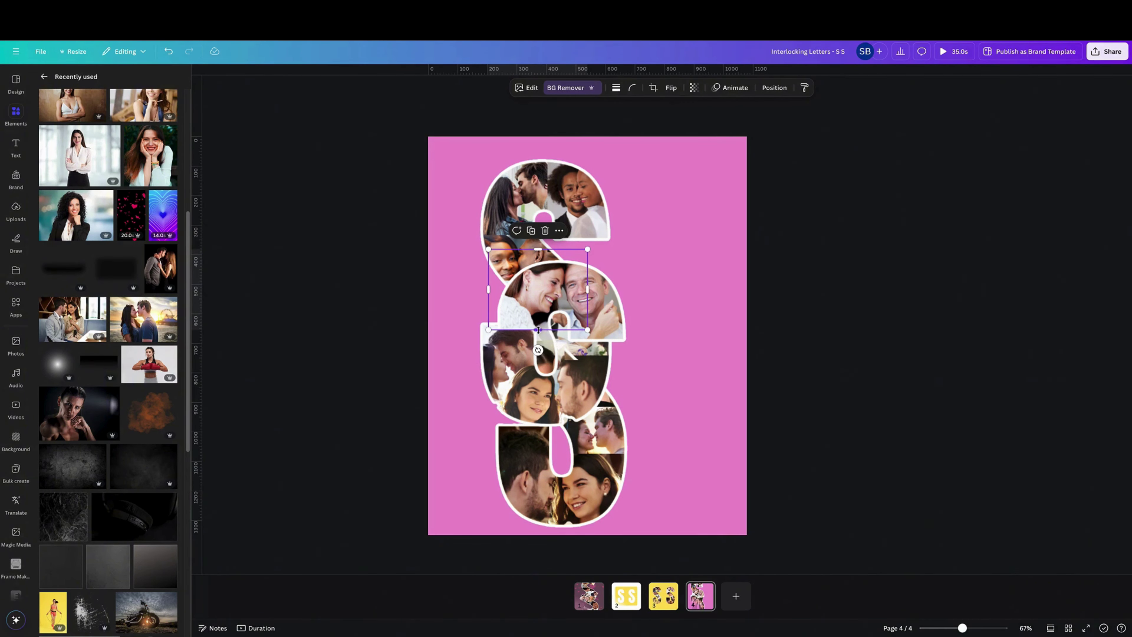
pyautogui.click(655, 330)
pyautogui.click(530, 321)
pyautogui.moveTo(536, 331)
pyautogui.mouseDown()
pyautogui.moveTo(533, 315)
pyautogui.moveTo(530, 329)
pyautogui.mouseUp()
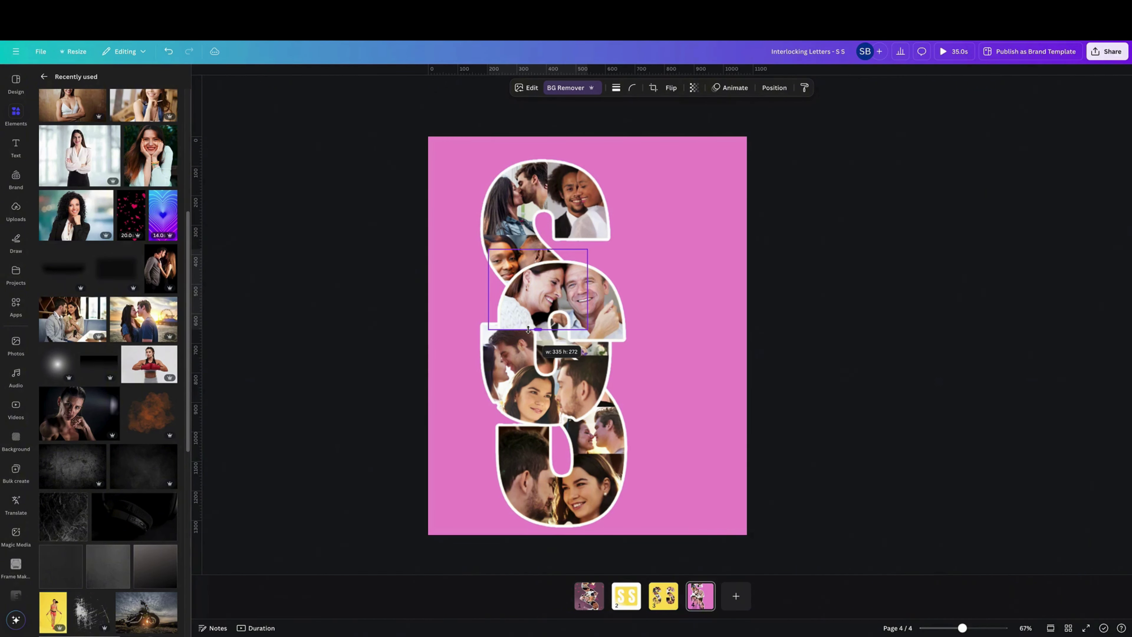
pyautogui.click(736, 329)
pyautogui.click(537, 329)
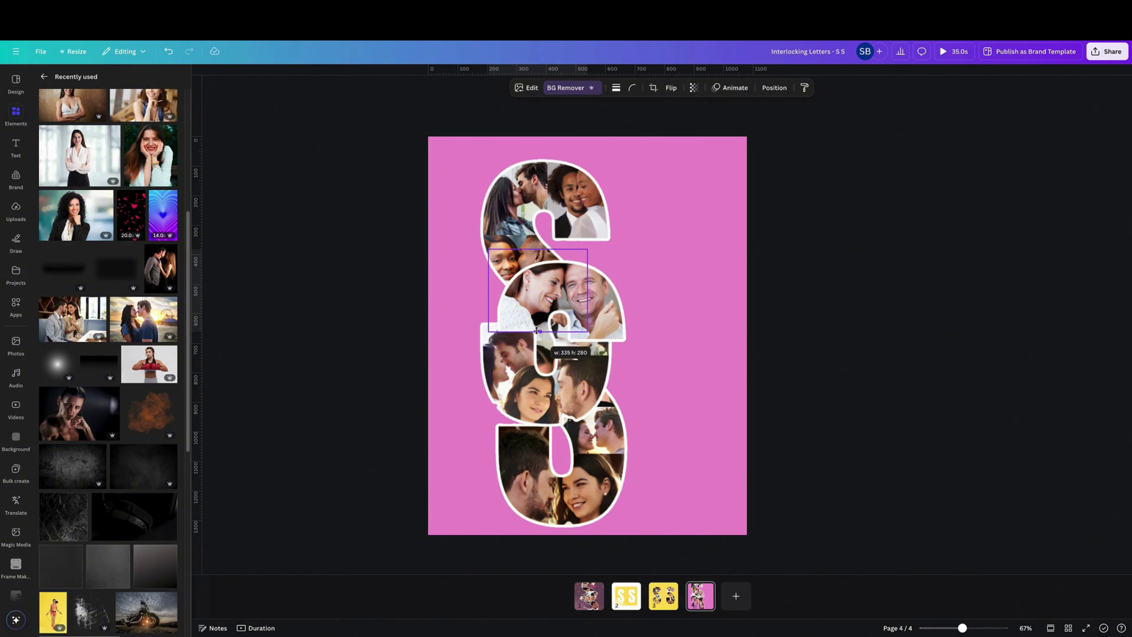
pyautogui.click(694, 332)
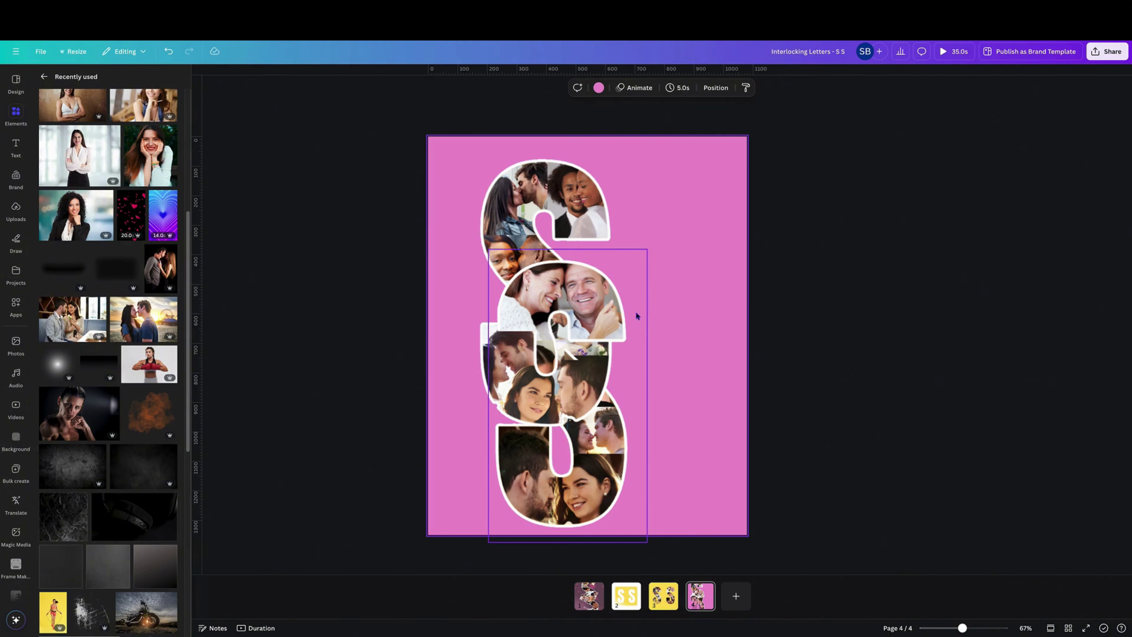
# Crop the left arch piece inward, then duplicate it and narrow the copy to about 169 × 283 px around the inner curl
pyautogui.click(518, 301)
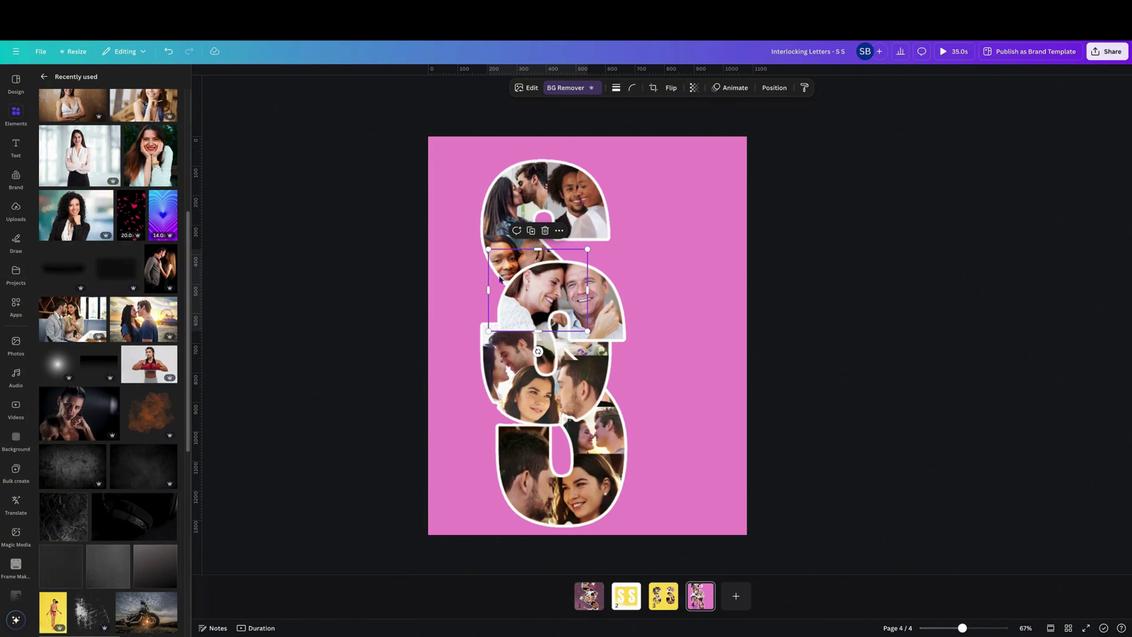
pyautogui.moveTo(487, 289)
pyautogui.mouseDown()
pyautogui.moveTo(547, 289)
pyautogui.moveTo(504, 288)
pyautogui.mouseUp()
pyautogui.moveTo(546, 331)
pyautogui.mouseDown()
pyautogui.moveTo(537, 288)
pyautogui.moveTo(550, 285)
pyautogui.moveTo(561, 331)
pyautogui.mouseUp()
pyautogui.click(539, 230)
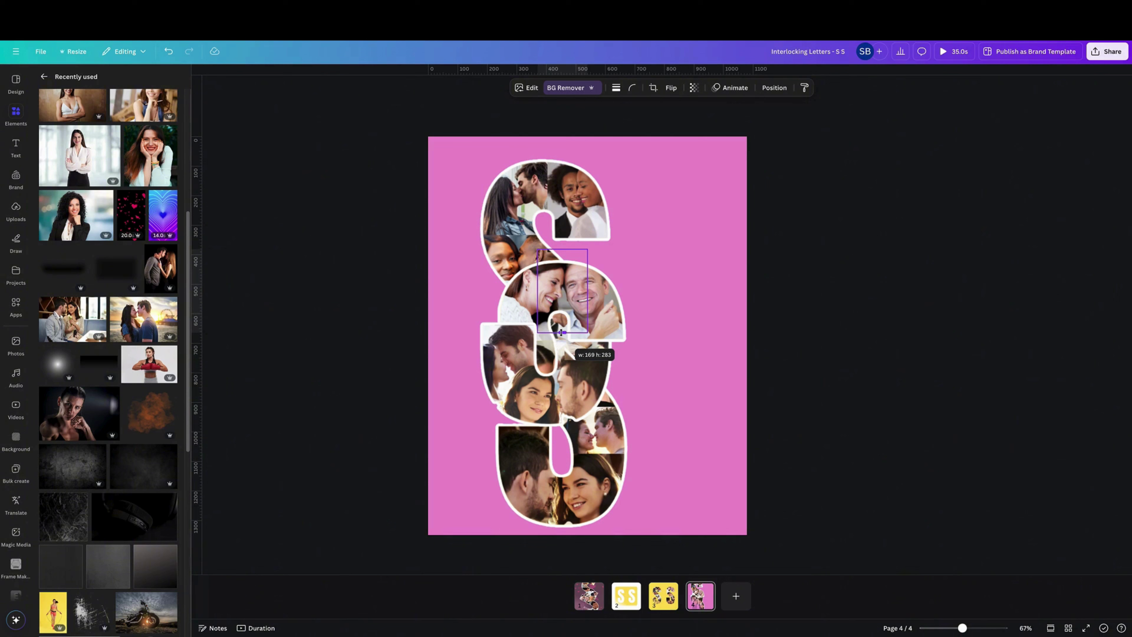
pyautogui.click(672, 320)
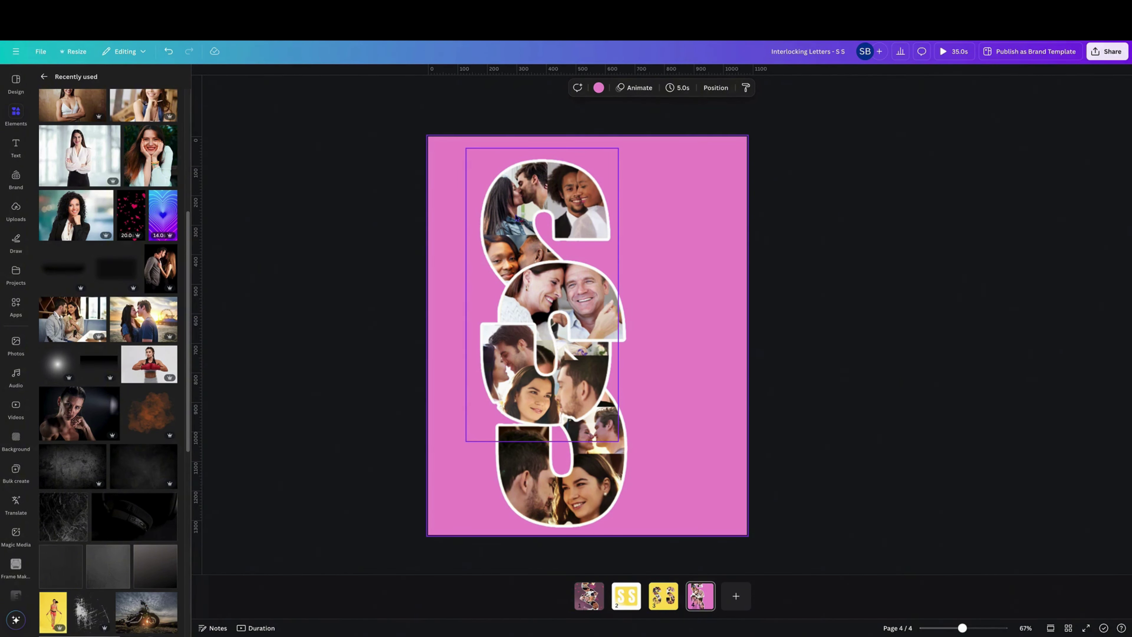
# Shorten the right arch piece from below so it ends just under the lower S's upper tip
pyautogui.click(593, 303)
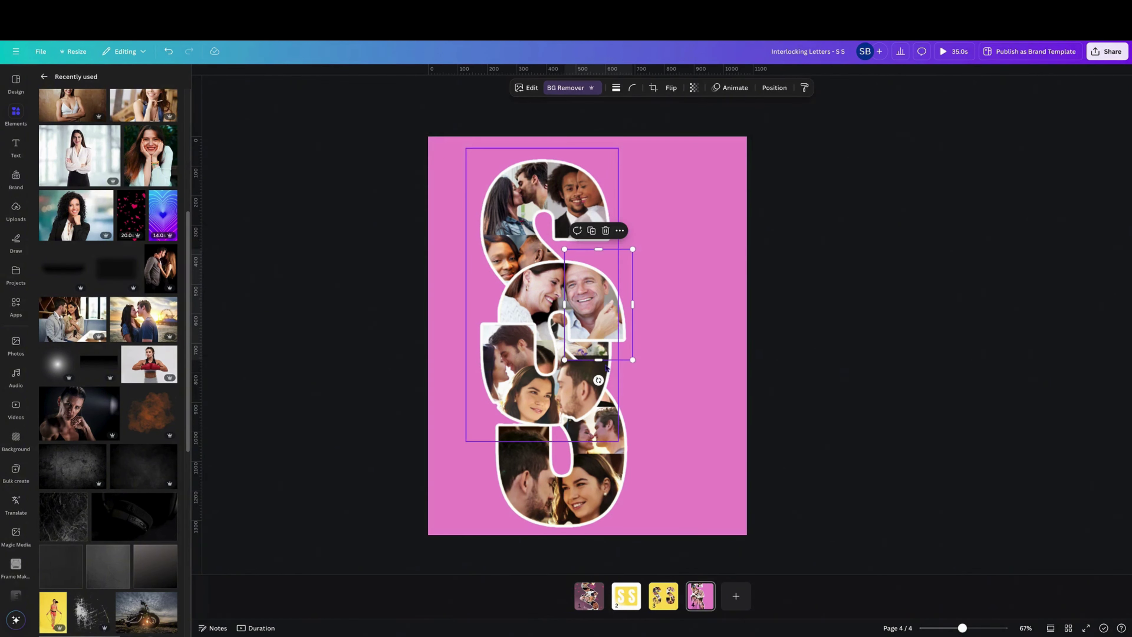
pyautogui.moveTo(600, 354); pyautogui.dragTo(602, 345)
pyautogui.click(678, 360)
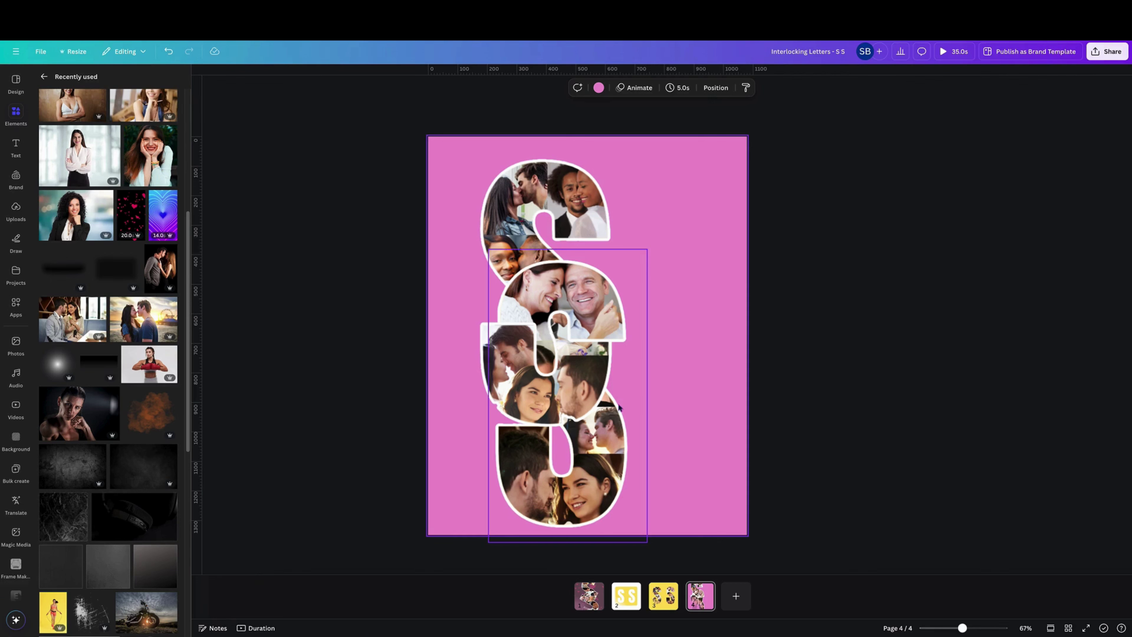
# Select all the letter layers and cropped pieces together and move the whole design to the centre of the page
pyautogui.click(572, 402)
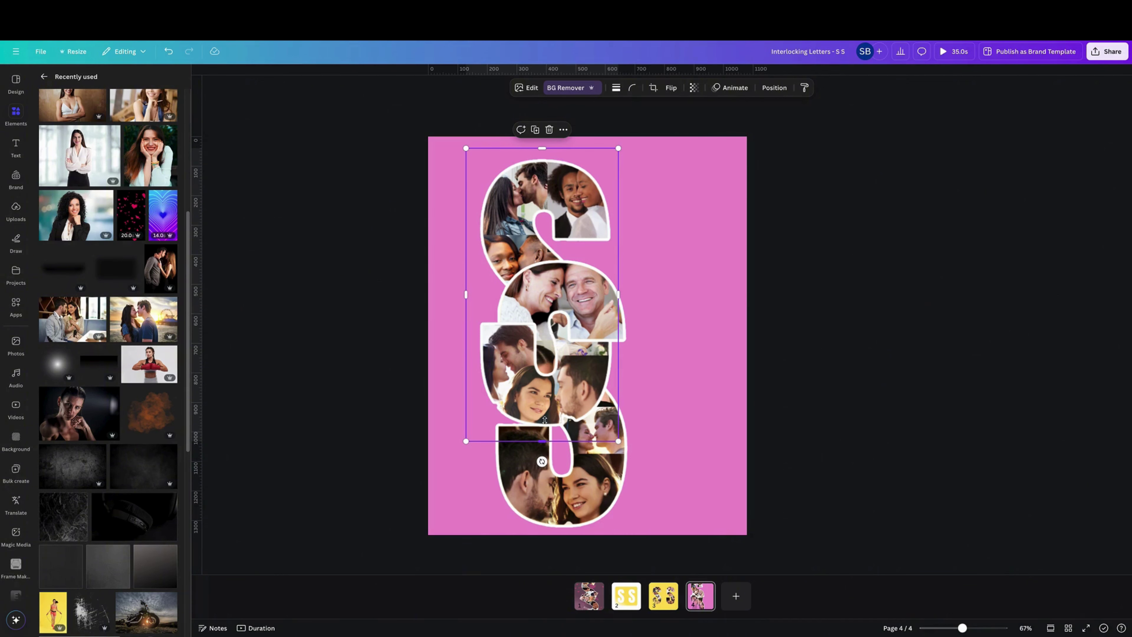
pyautogui.moveTo(542, 441)
pyautogui.mouseDown()
pyautogui.moveTo(542, 404)
pyautogui.moveTo(542, 441)
pyautogui.mouseUp()
pyautogui.moveTo(409, 142); pyautogui.dragTo(689, 542)
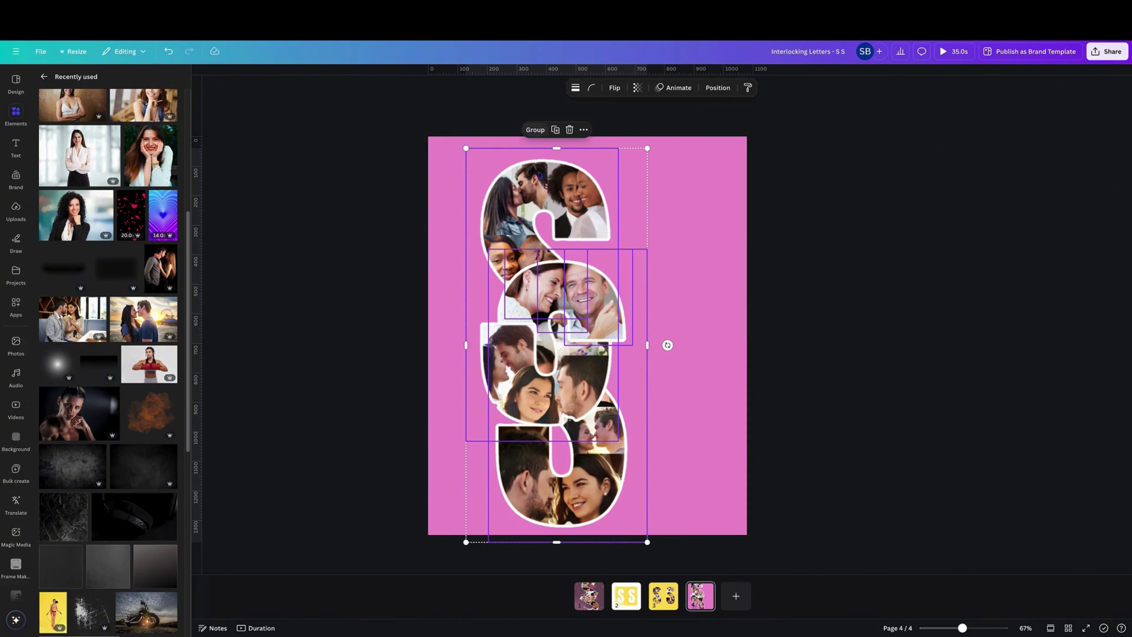
pyautogui.moveTo(532, 281); pyautogui.dragTo(567, 275)
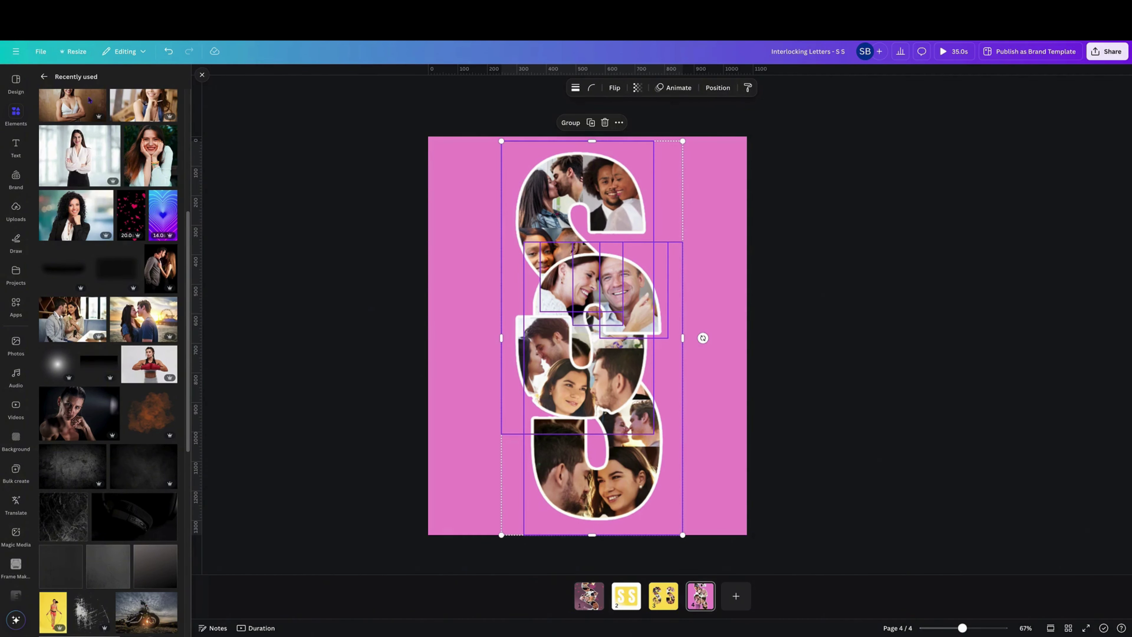
pyautogui.click(464, 196)
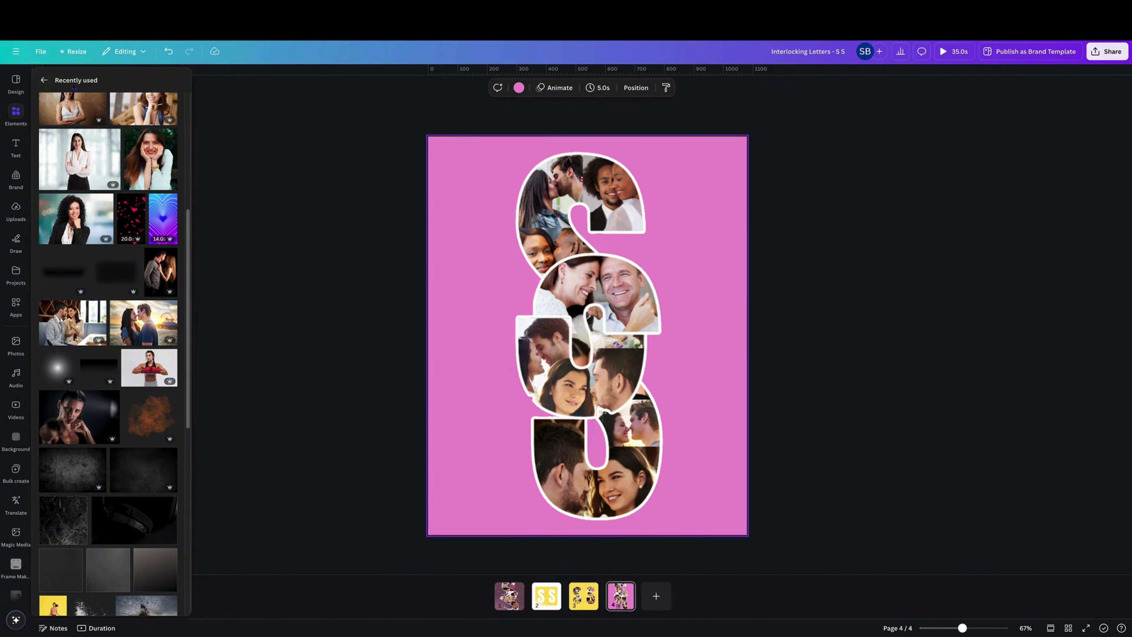
# Add the recently used video of red hearts on a black background to the page
pyautogui.click(15, 80)
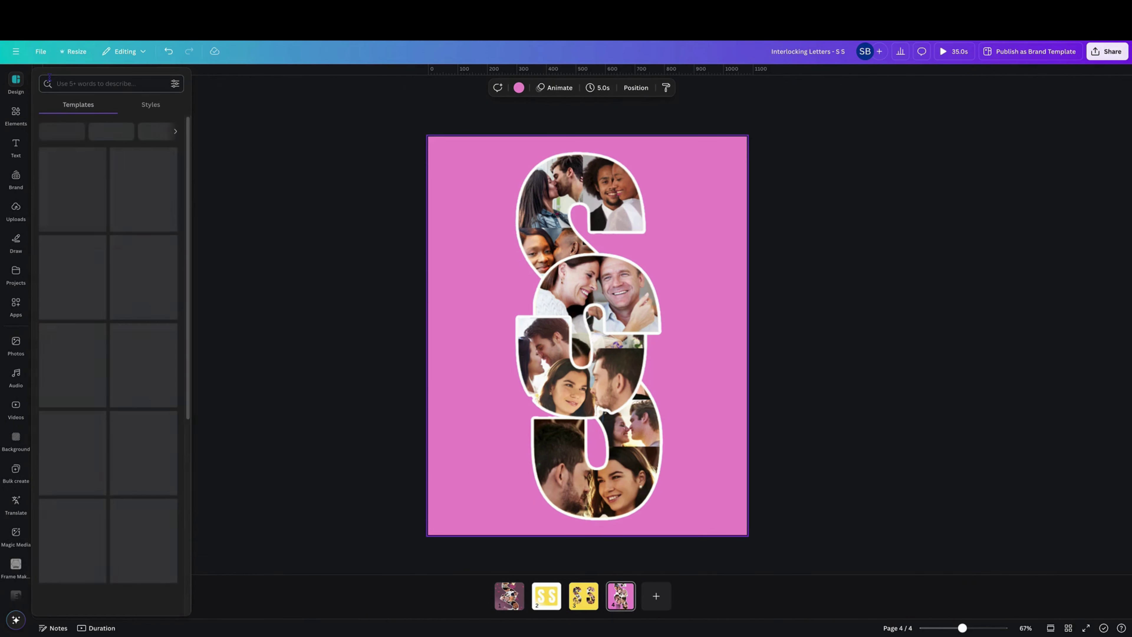
pyautogui.click(16, 115)
pyautogui.click(43, 76)
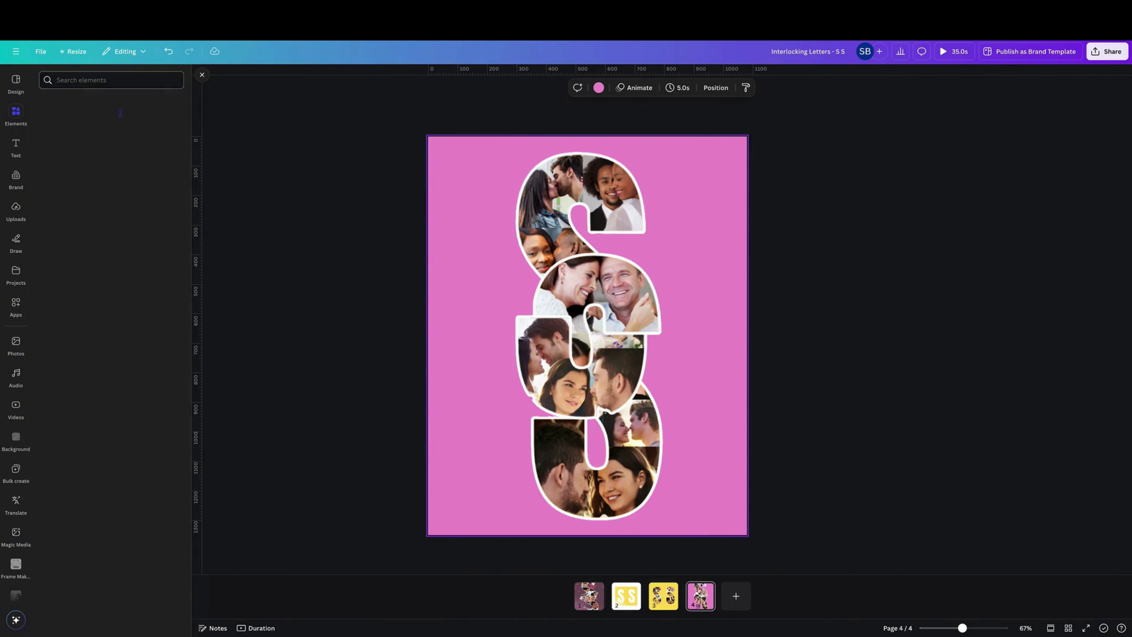
pyautogui.click(168, 127)
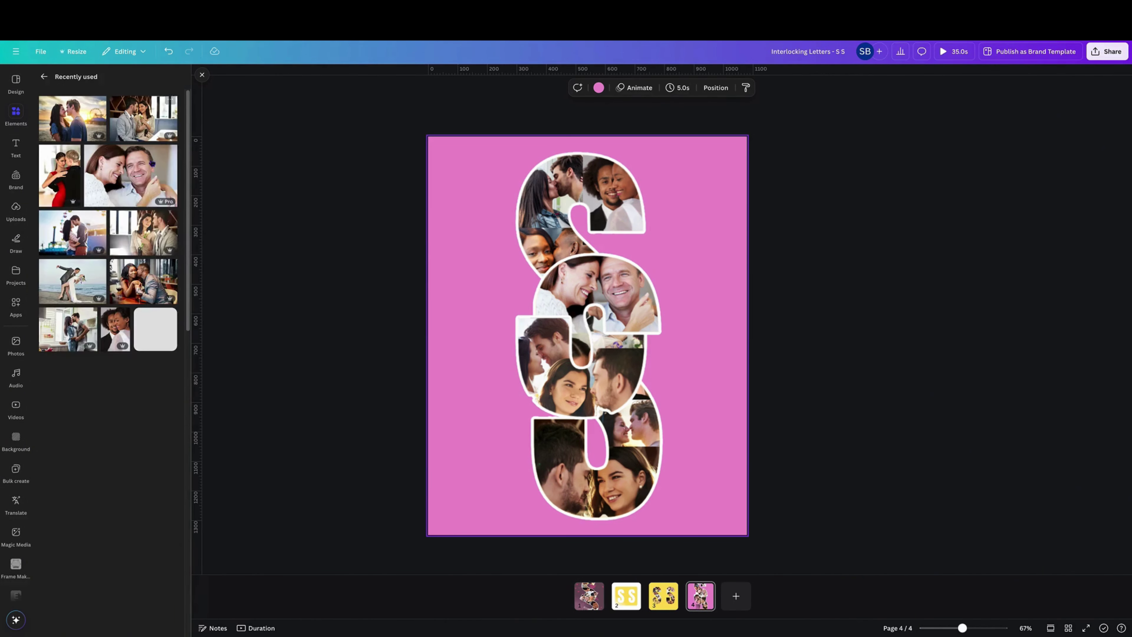
pyautogui.scroll(-1, 133, 240)
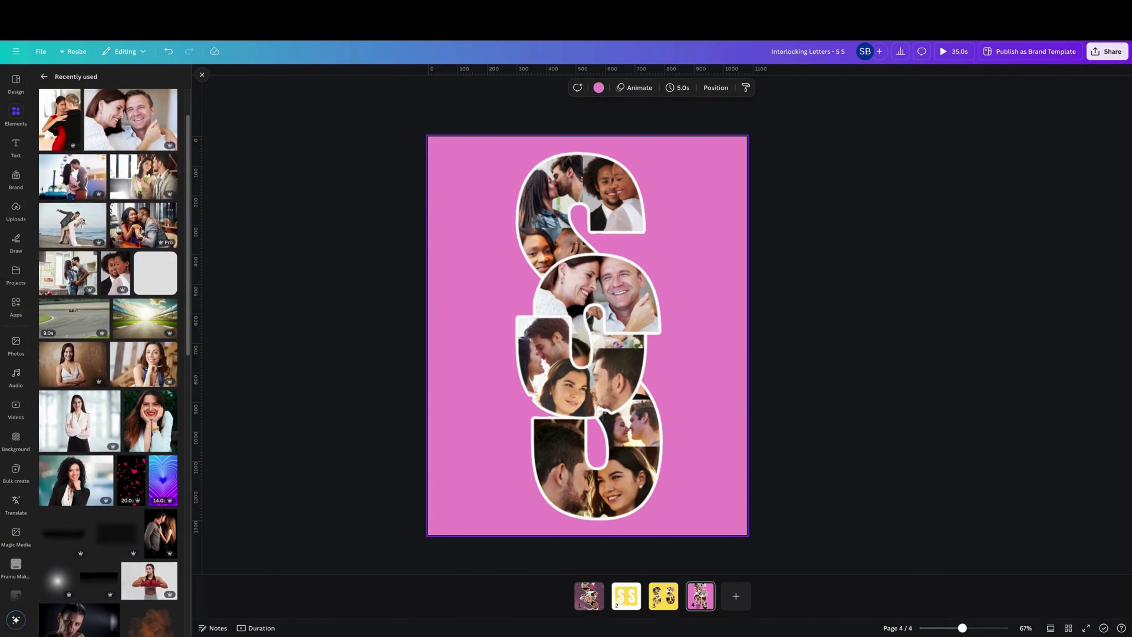
pyautogui.click(132, 482)
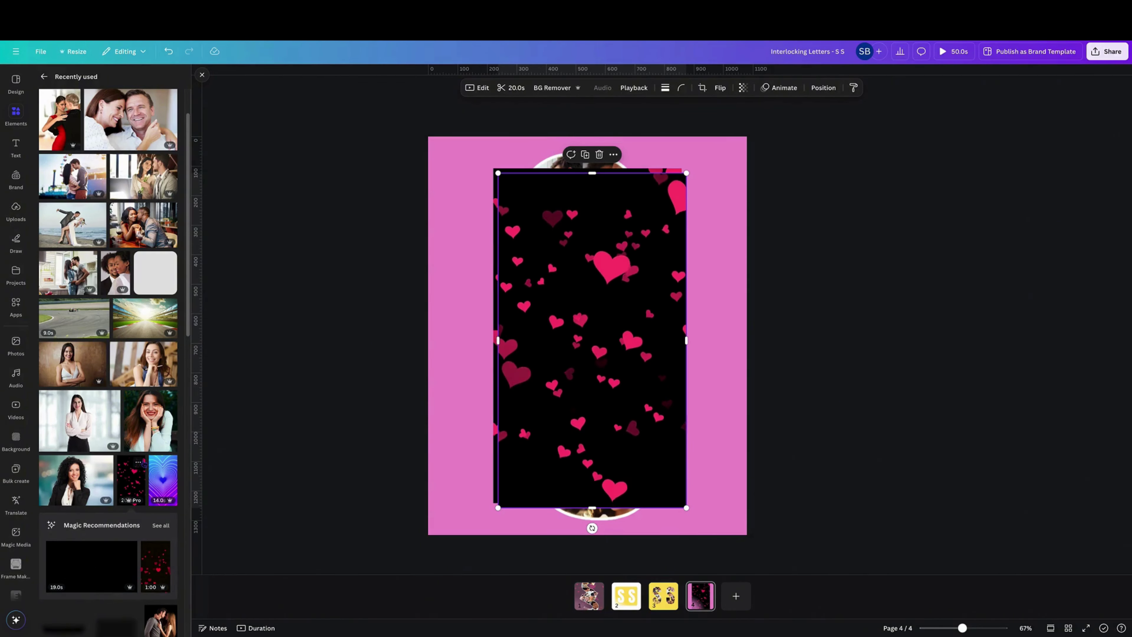
# Show the details of the recently used red hearts video
pyautogui.moveTo(564, 362)
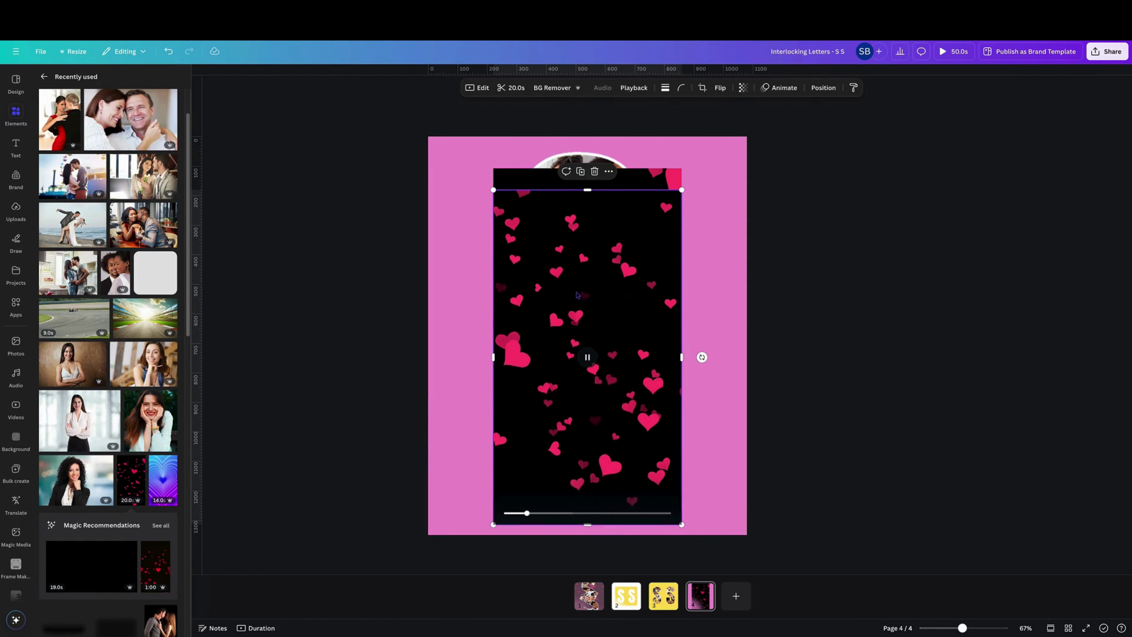
pyautogui.press('Escape')
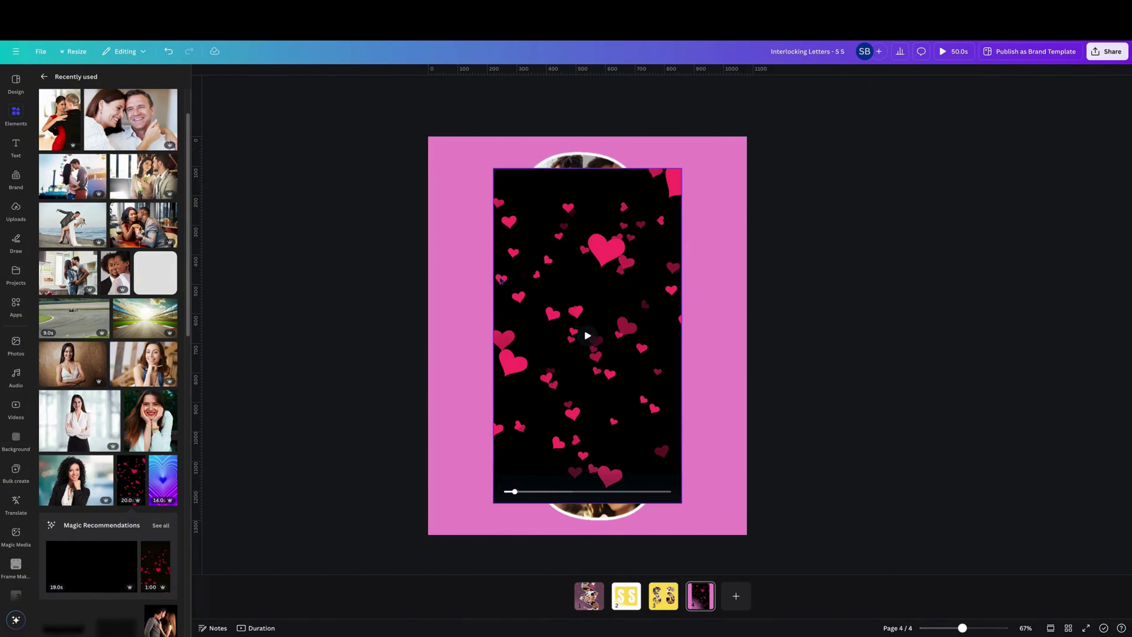
pyautogui.click(139, 464)
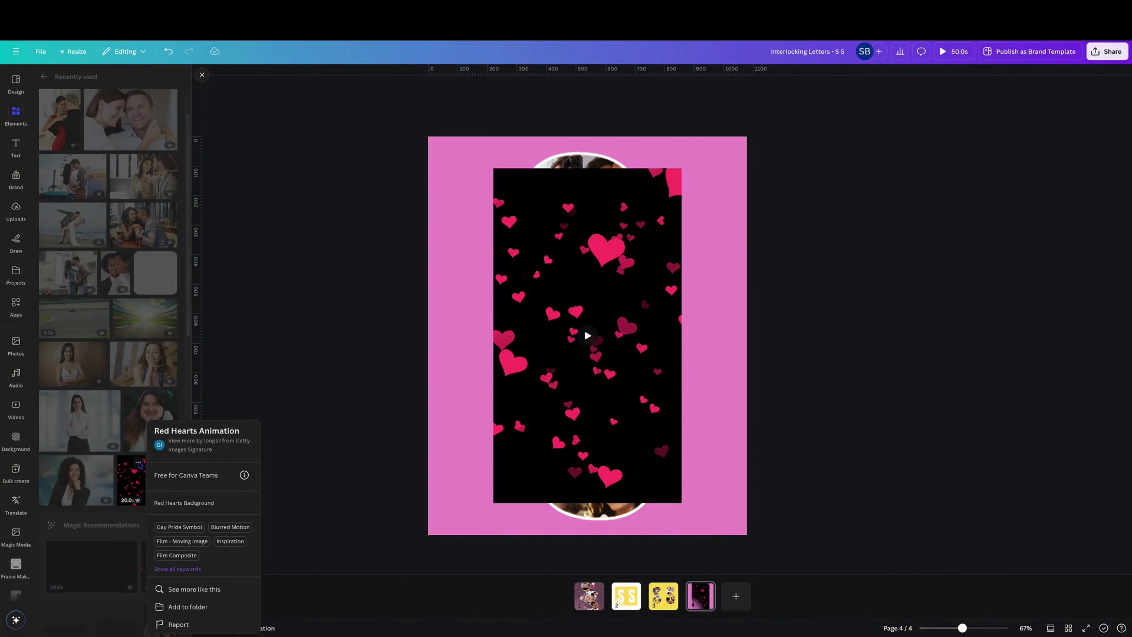
# Try the hearts video as the page background, and undo the replacement
pyautogui.rightClick(607, 218)
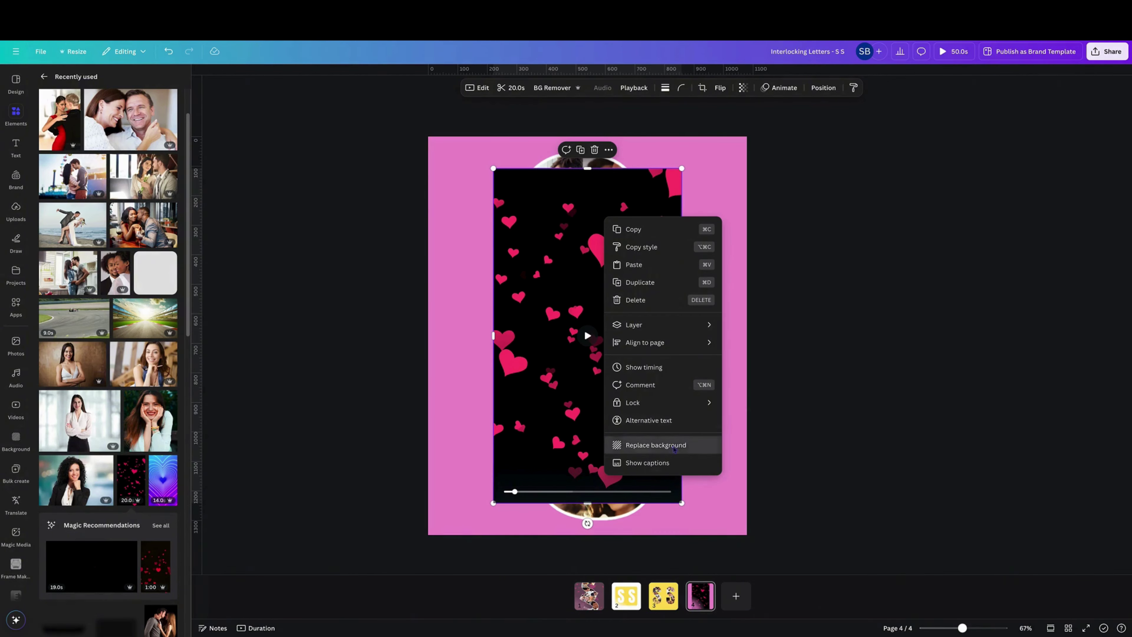
pyautogui.click(659, 445)
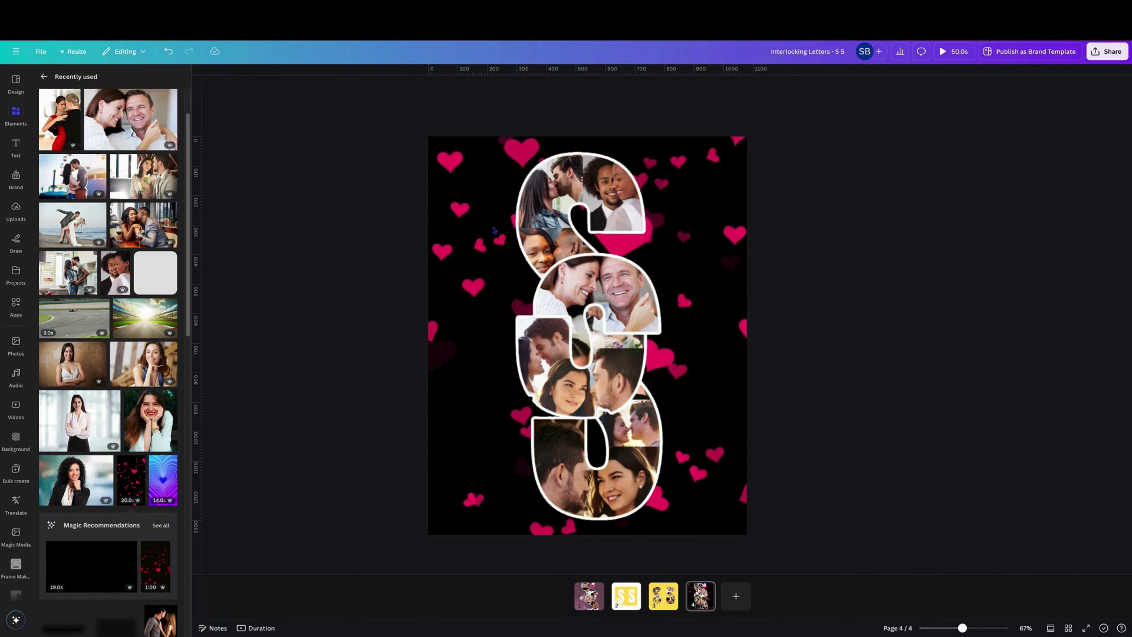
pyautogui.rightClick(468, 185)
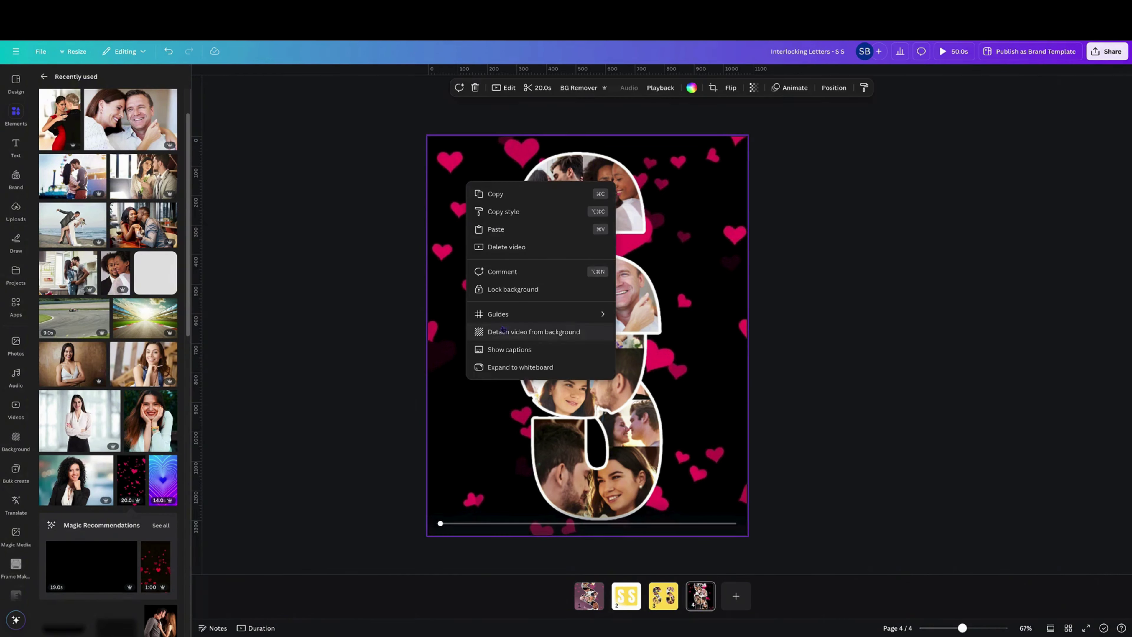
pyautogui.click(178, 54)
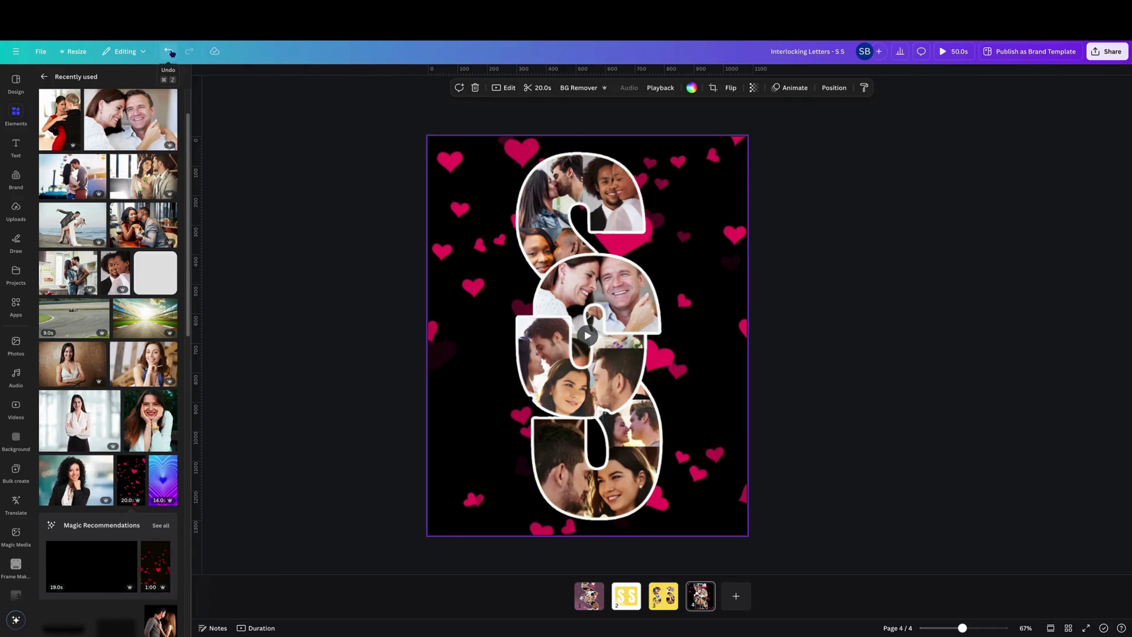
pyautogui.click(169, 53)
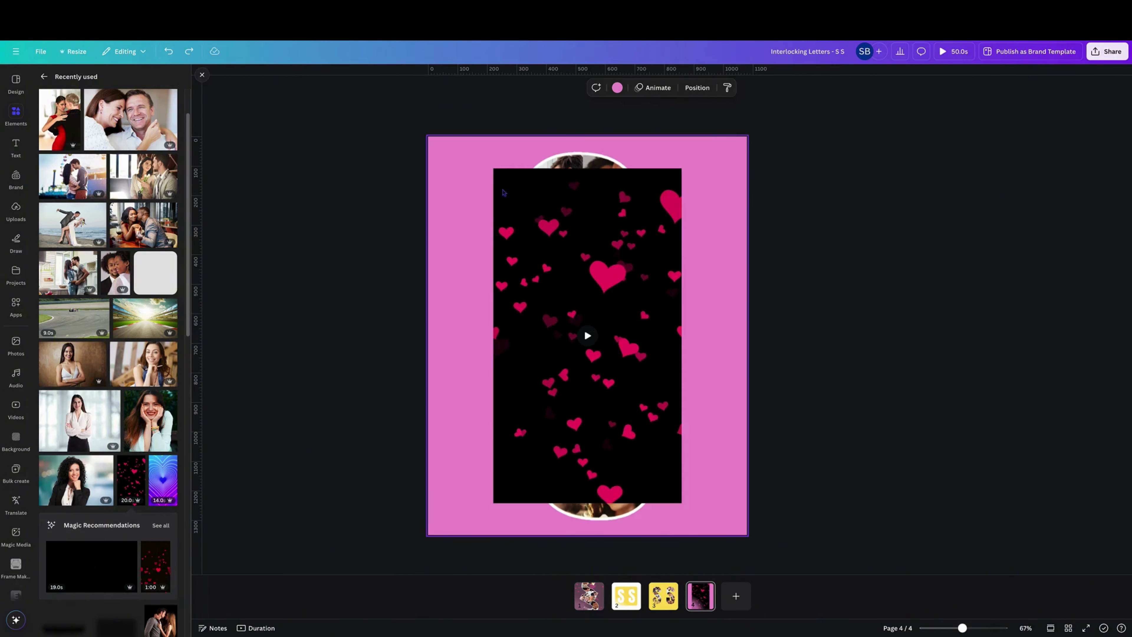
# Align the hearts video with the page's upper-left corner, enlarge it to cover the whole page and set its transparency to 82
pyautogui.moveTo(502, 178); pyautogui.dragTo(458, 156)
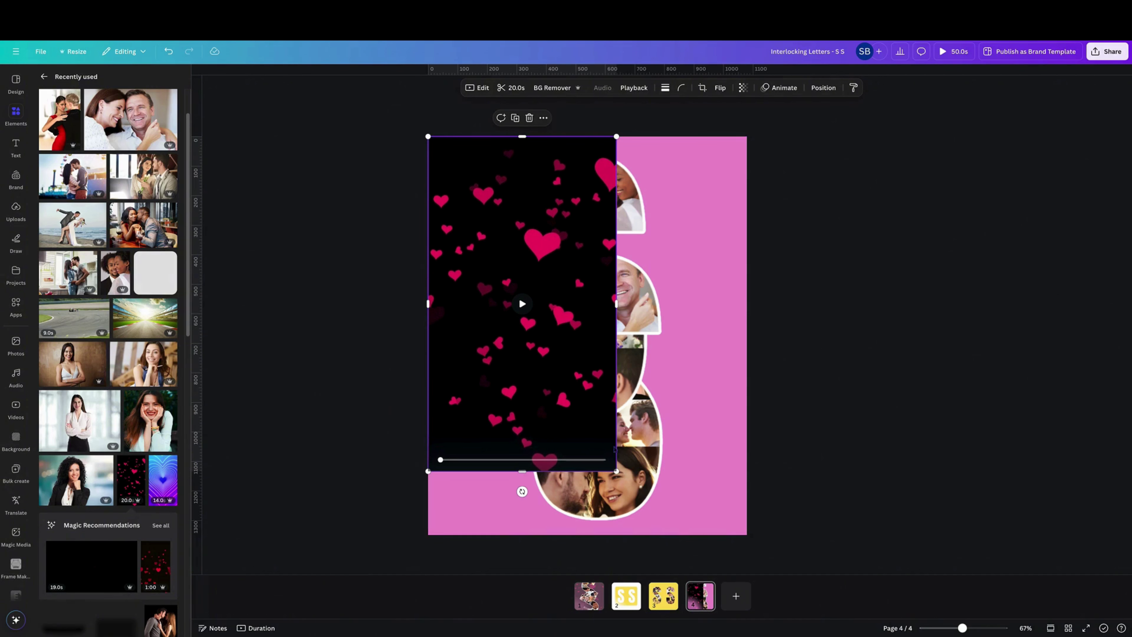
pyautogui.moveTo(618, 472); pyautogui.dragTo(889, 628)
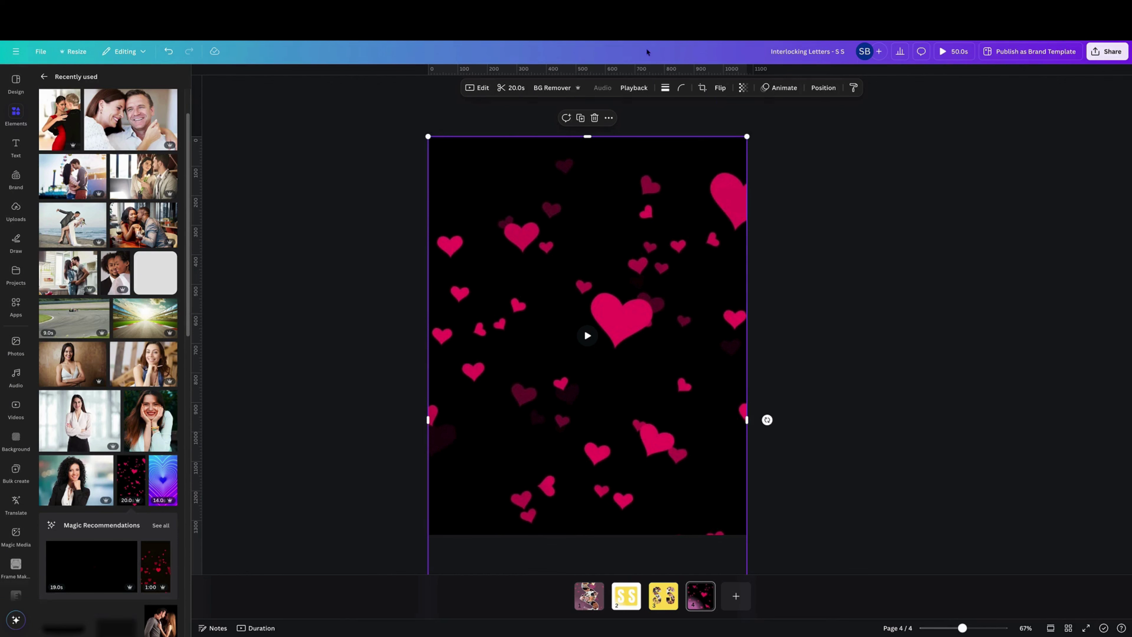
pyautogui.click(747, 89)
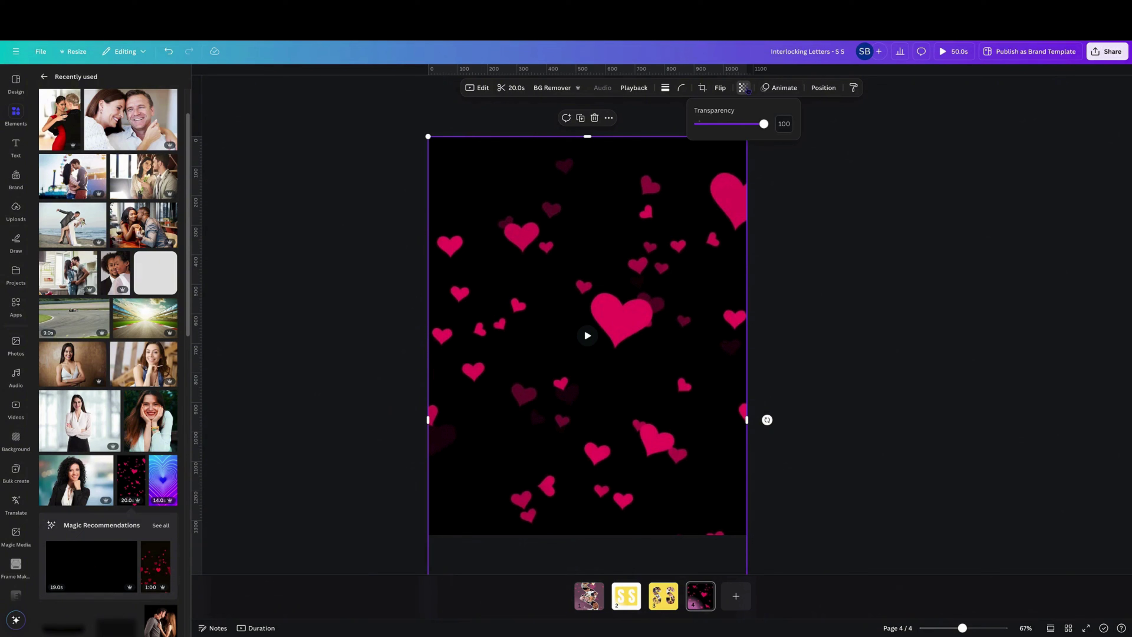
pyautogui.moveTo(763, 130); pyautogui.dragTo(754, 133)
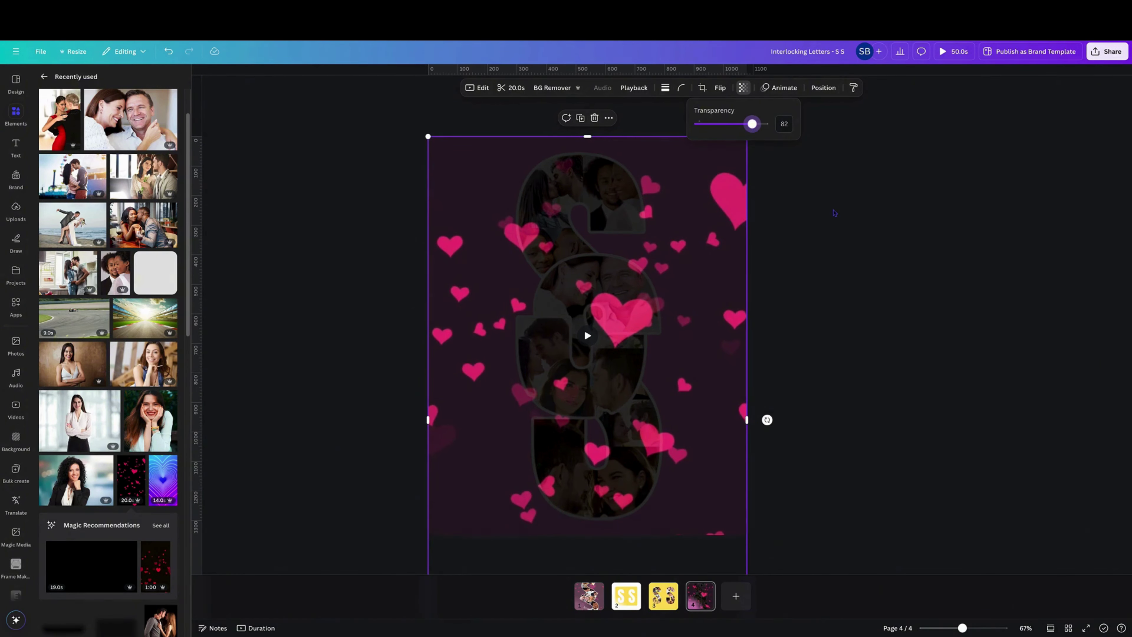
# Move the hearts video below all the letter and cropped-piece layers, directly above the pink background
pyautogui.click(714, 193)
pyautogui.rightClick(715, 192)
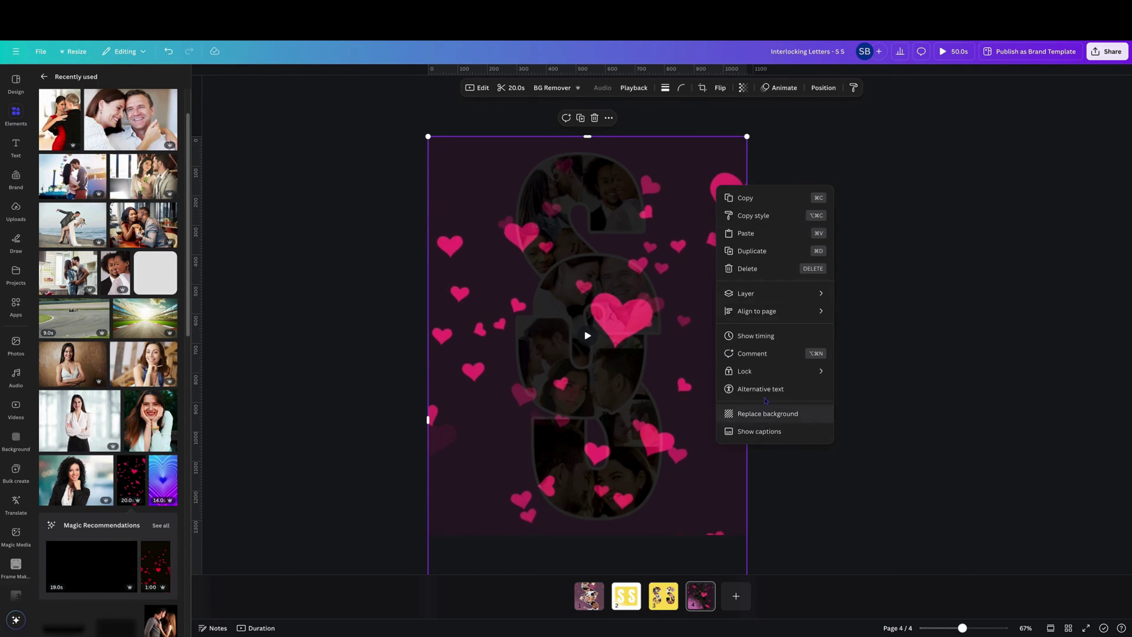
pyautogui.moveTo(807, 293)
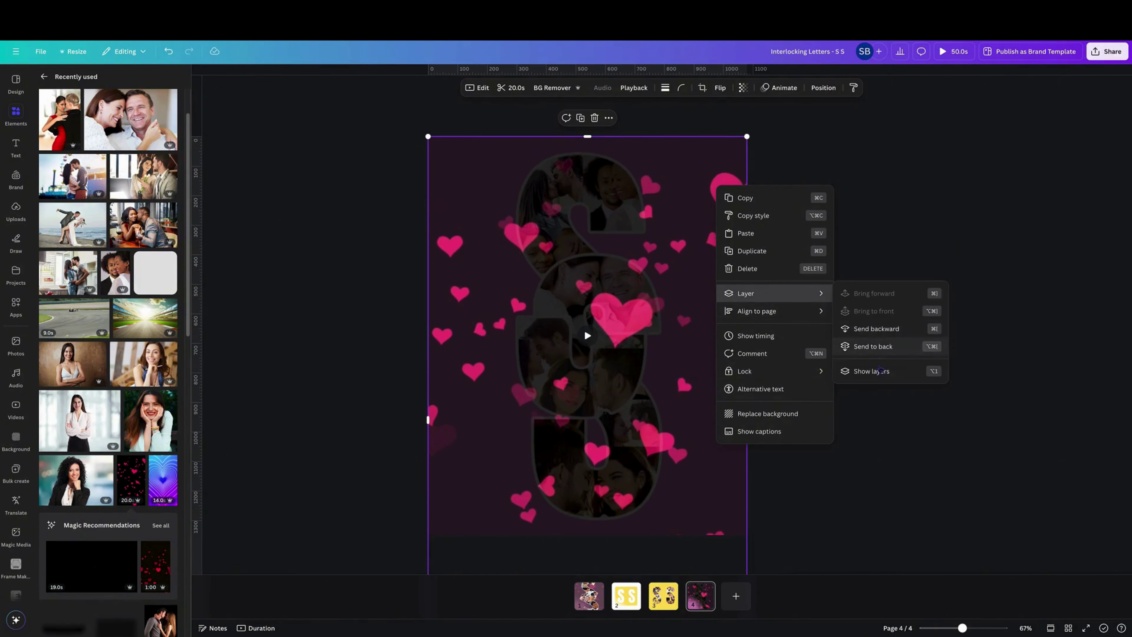
pyautogui.click(863, 401)
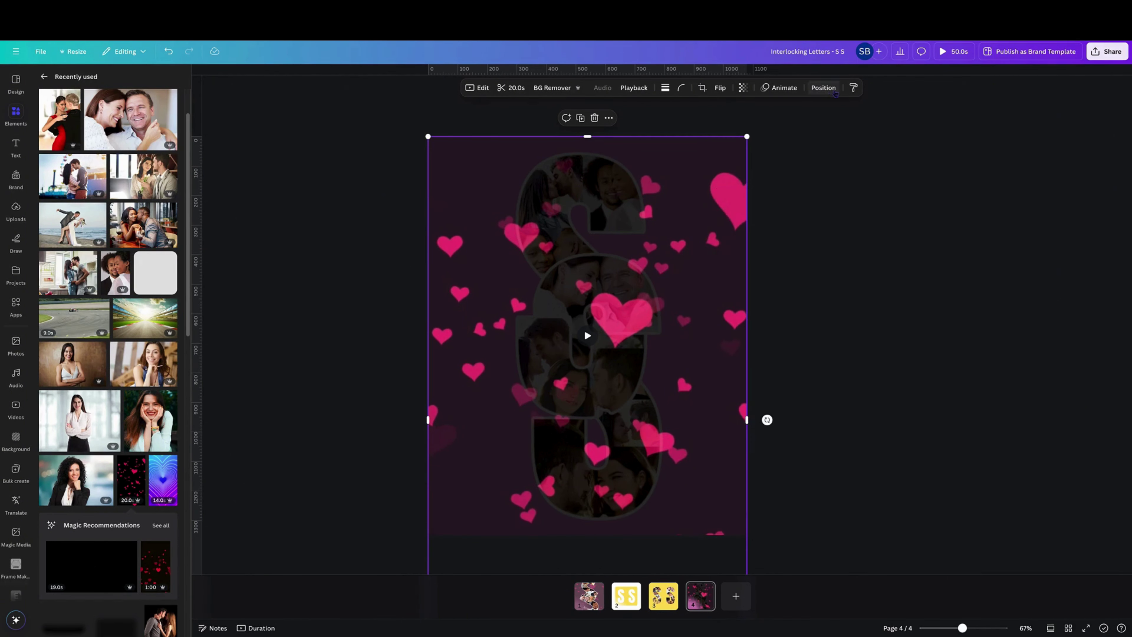
pyautogui.moveTo(130, 167); pyautogui.dragTo(131, 299)
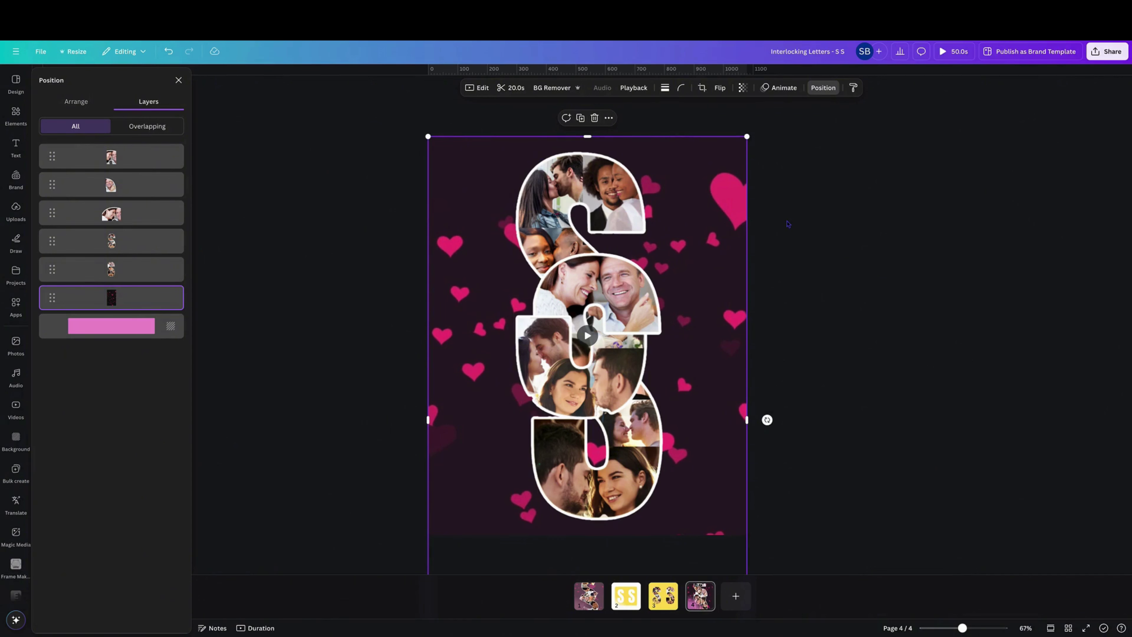
# Set the hearts video's transparency to 58
pyautogui.click(742, 88)
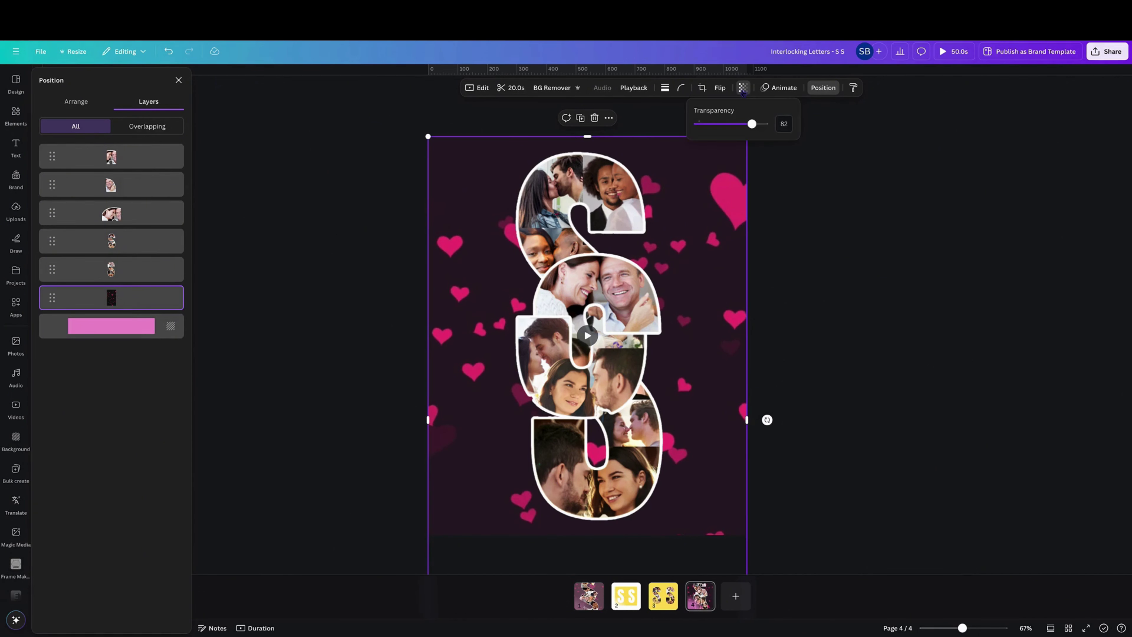
pyautogui.moveTo(753, 125); pyautogui.dragTo(738, 131)
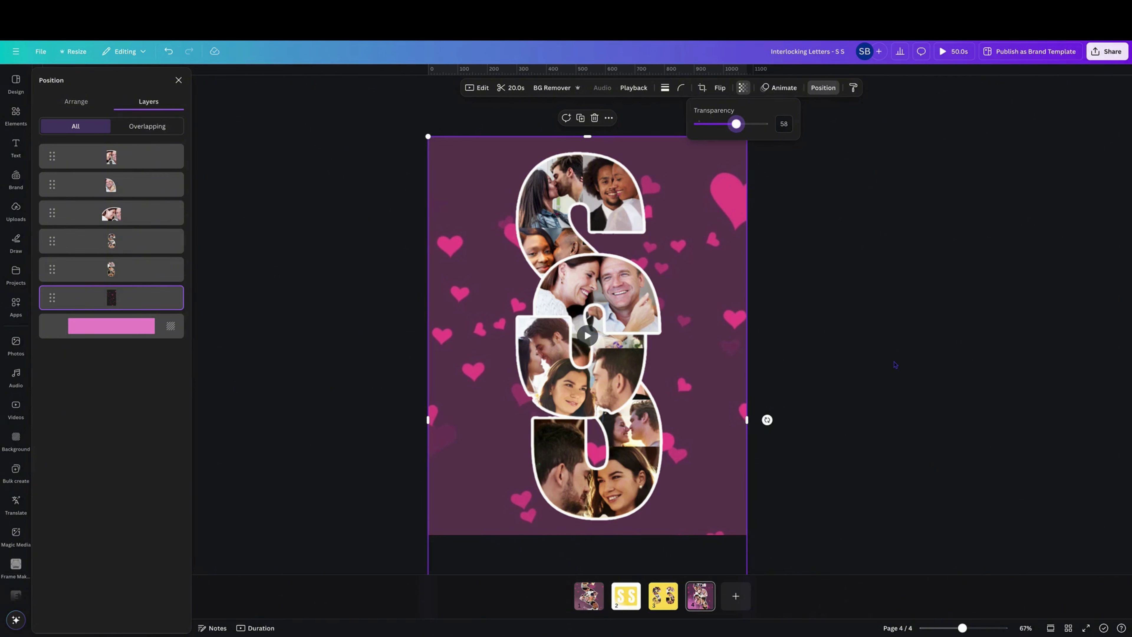
pyautogui.click(895, 365)
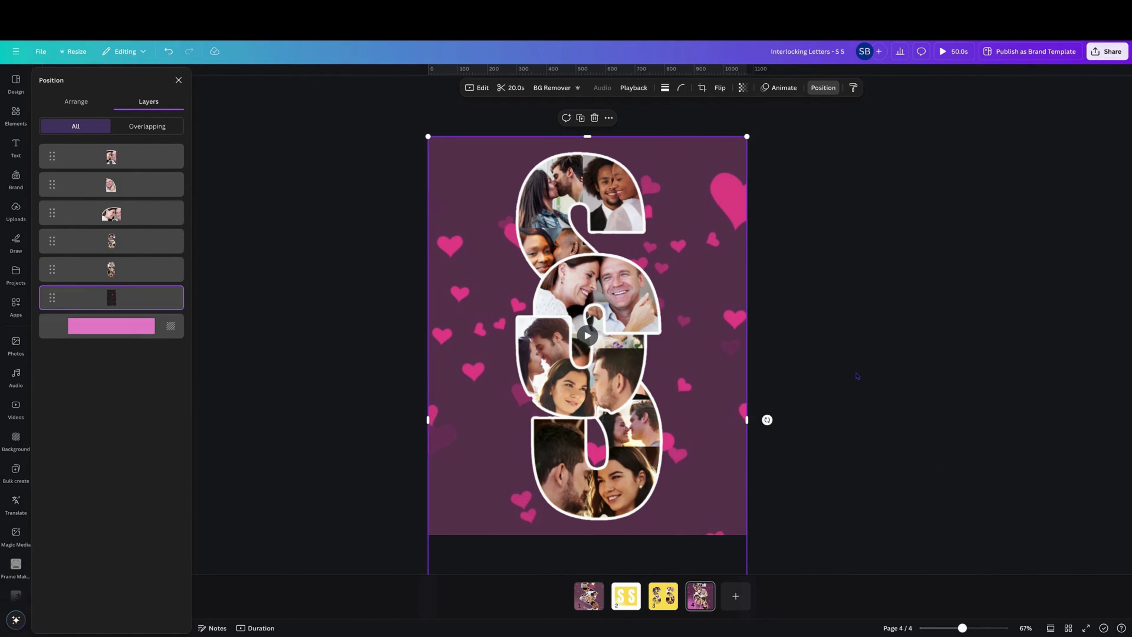
# View the finished interlocking S design on page 1 for comparison and return to page 4
pyautogui.click(17, 115)
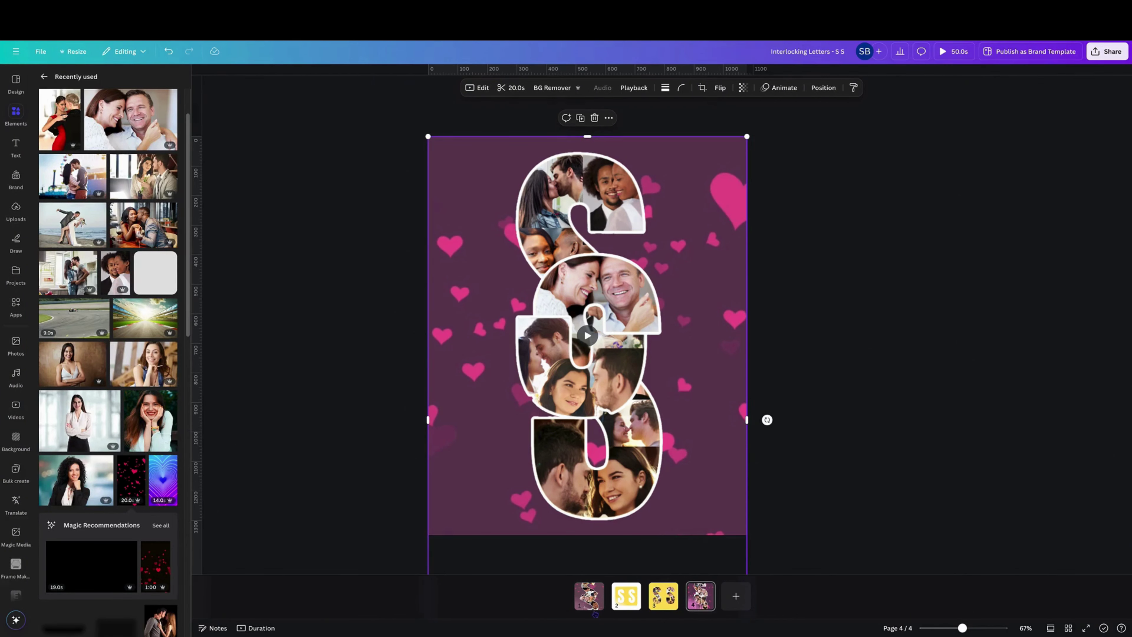
pyautogui.click(589, 597)
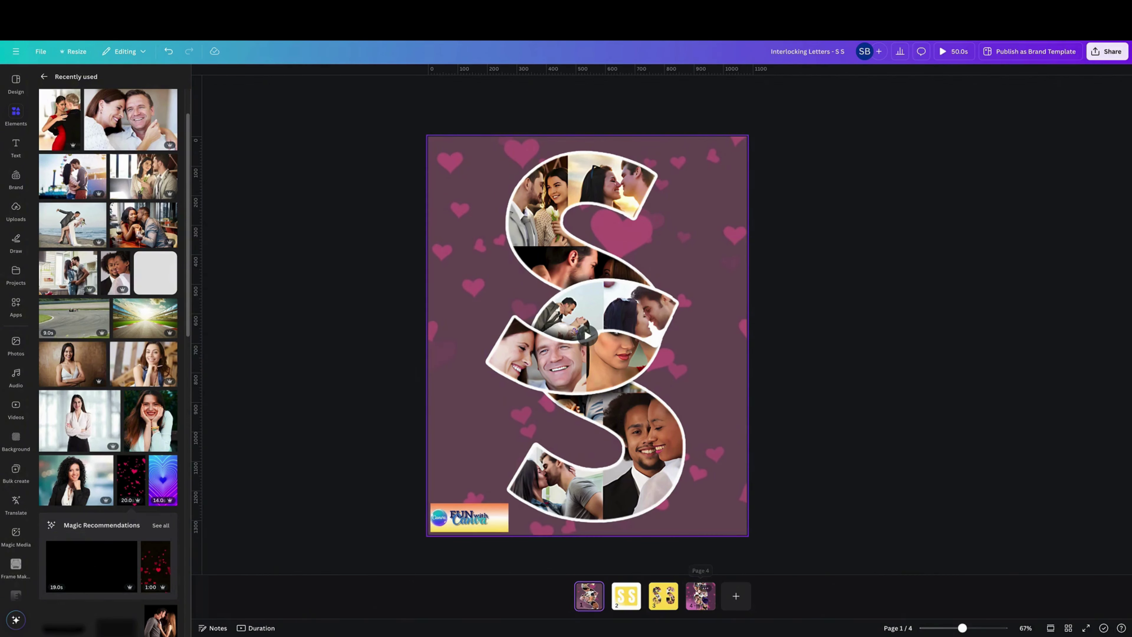
pyautogui.click(701, 596)
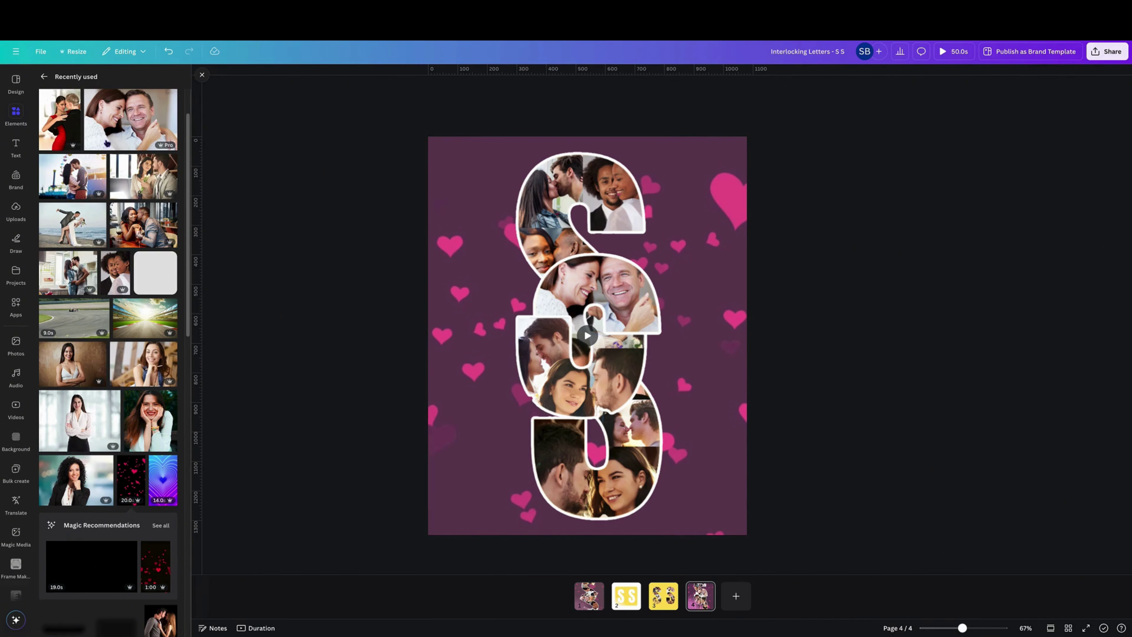
# Find the Rectangle Drop Shadow graphic among the recently used elements and add it to page 4
pyautogui.click(44, 76)
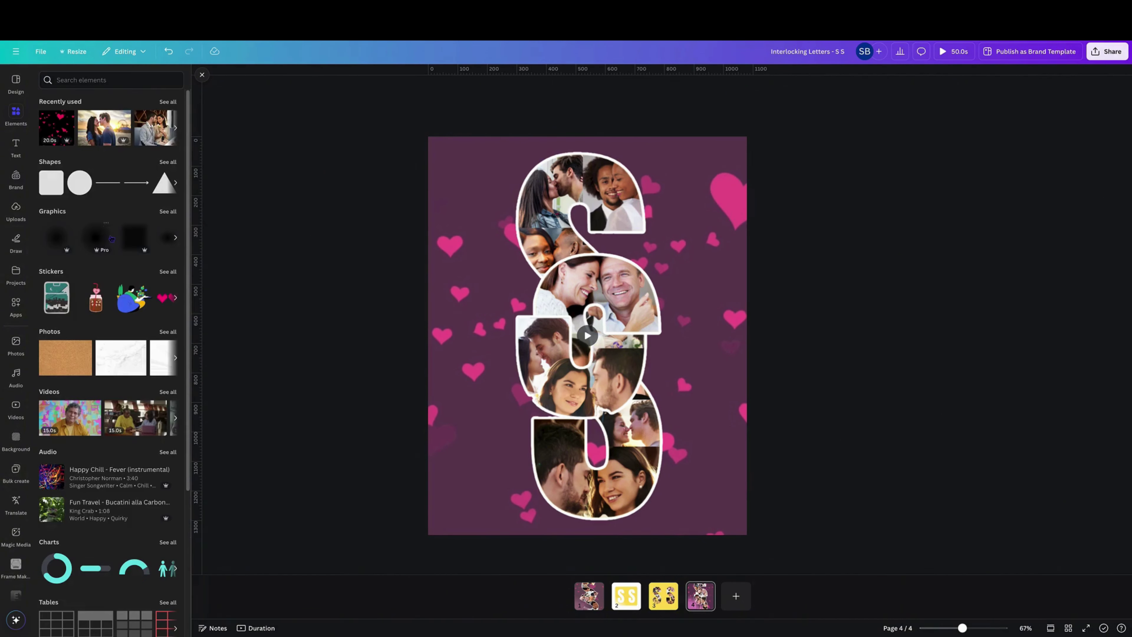
pyautogui.click(168, 102)
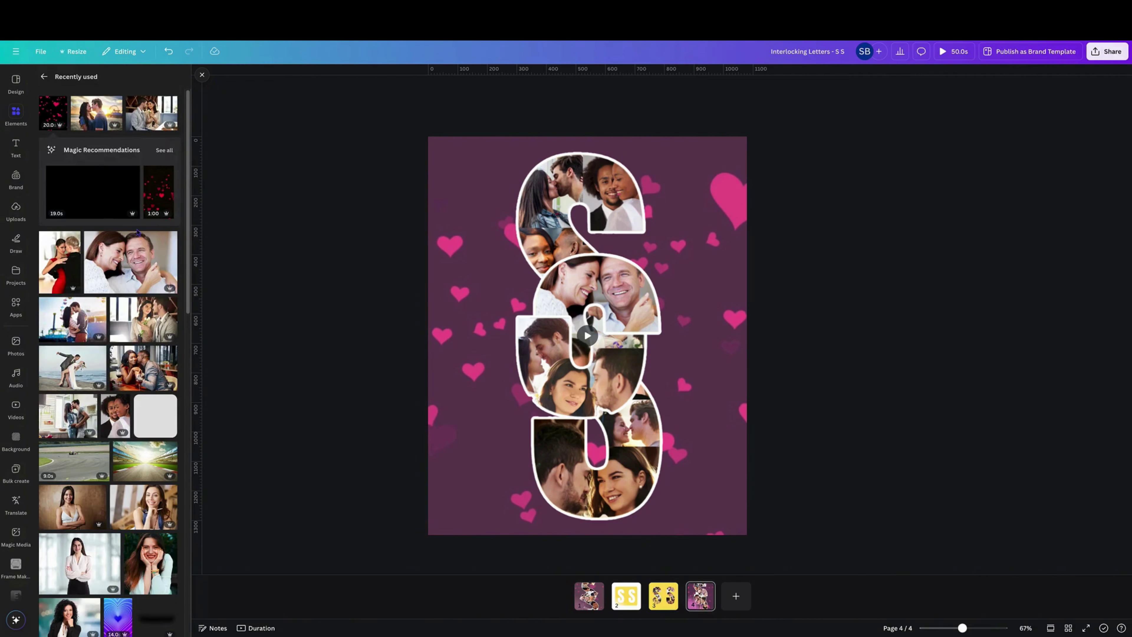
pyautogui.scroll(-5, 138, 232)
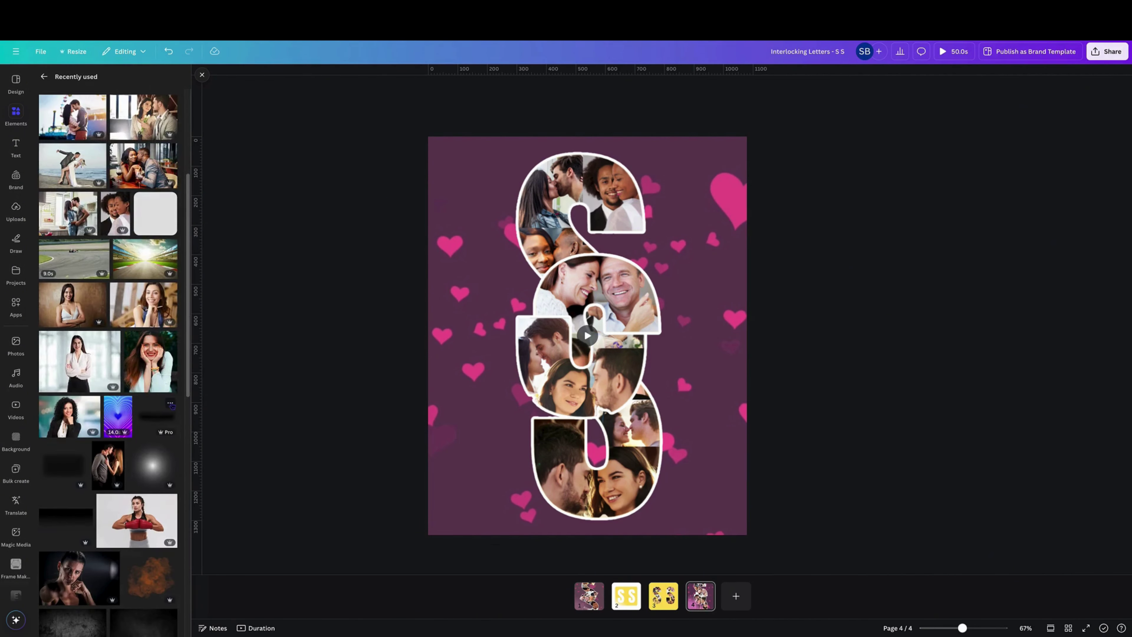
pyautogui.click(171, 403)
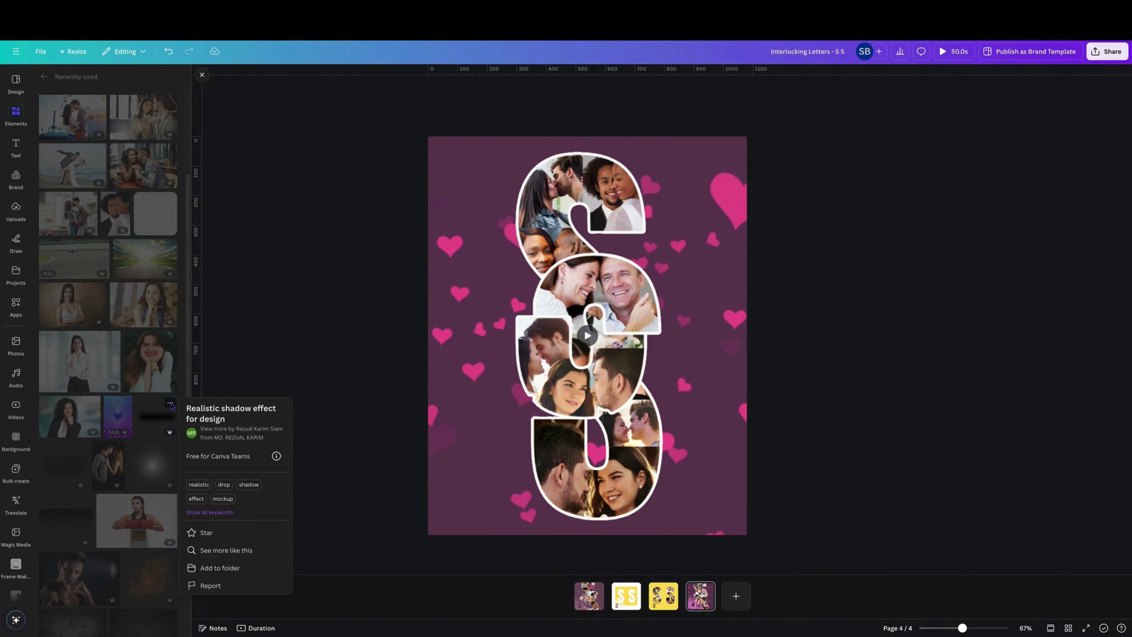
pyautogui.click(125, 456)
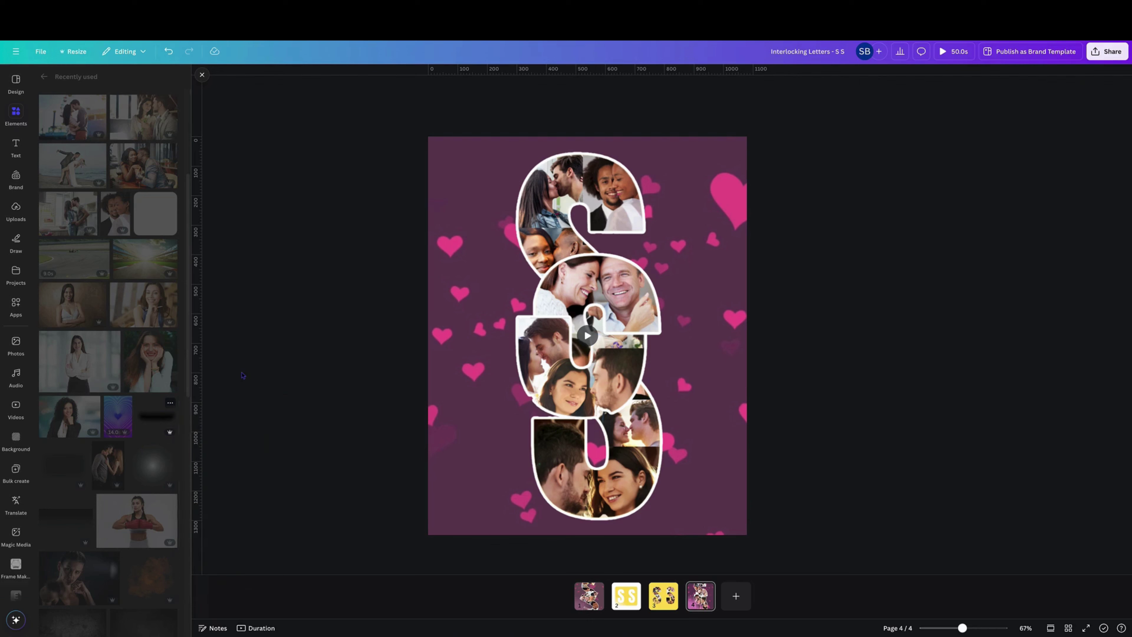
pyautogui.click(82, 449)
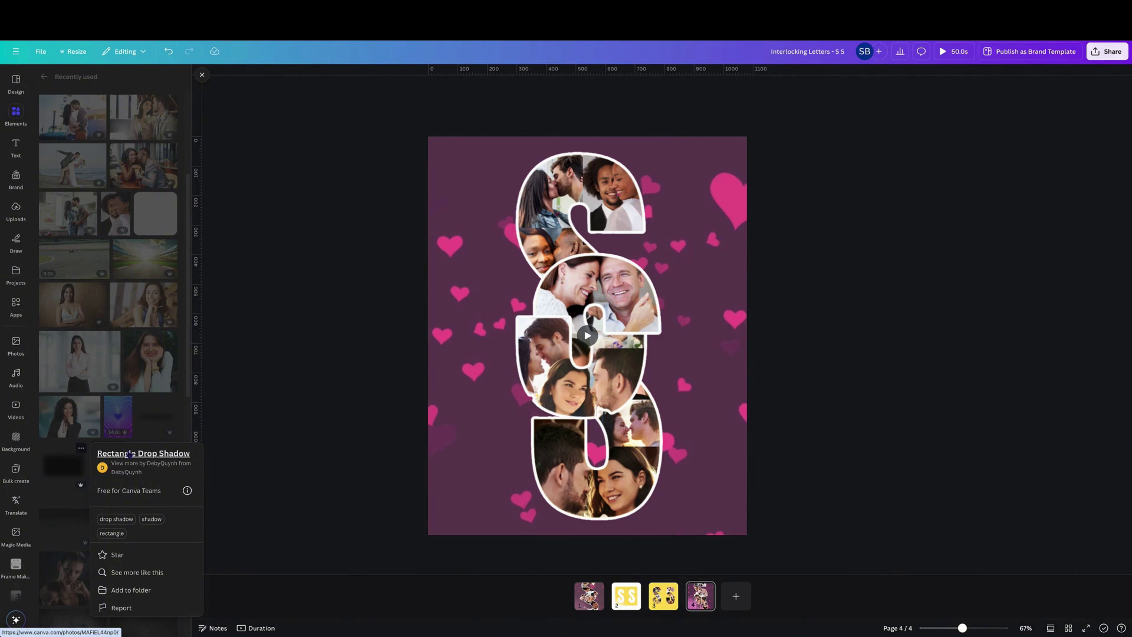
pyautogui.click(54, 472)
pyautogui.click(67, 467)
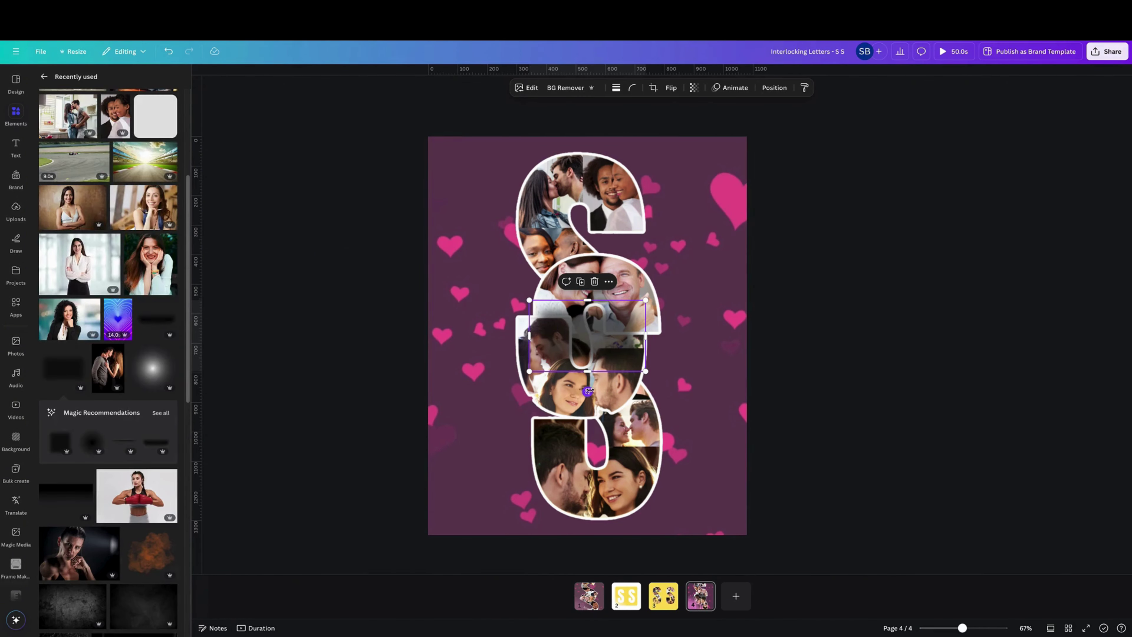
# Rotate the drop shadow a quarter turn and shrink it over the lower edge of the lower S's upper tip
pyautogui.moveTo(587, 391); pyautogui.dragTo(609, 335)
pyautogui.moveTo(570, 374); pyautogui.dragTo(616, 308)
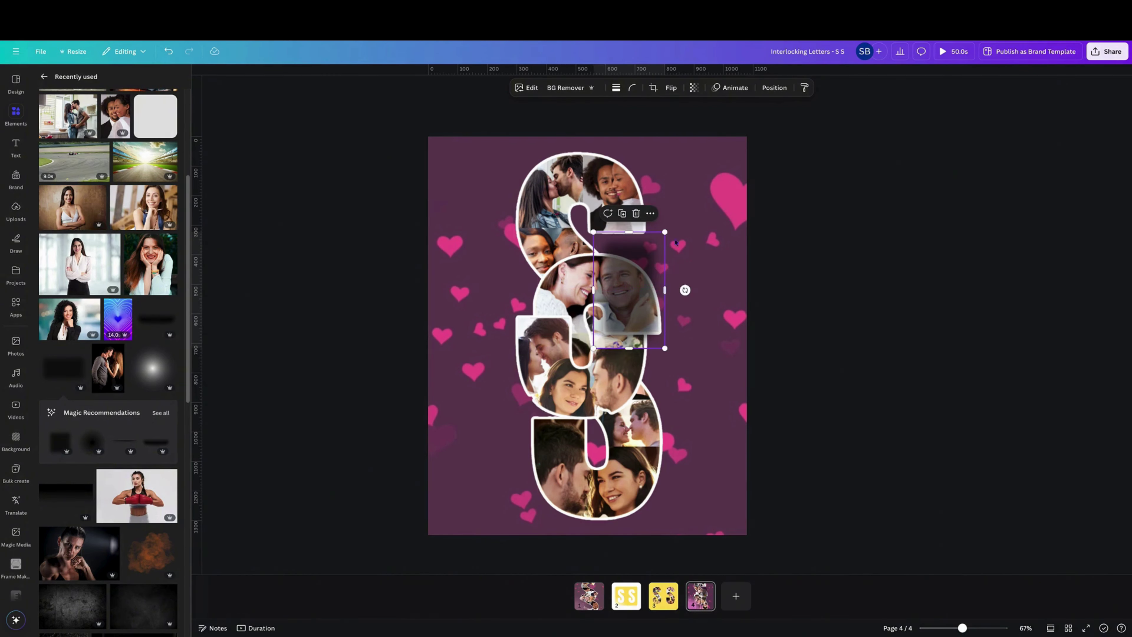
pyautogui.moveTo(663, 235); pyautogui.dragTo(624, 303)
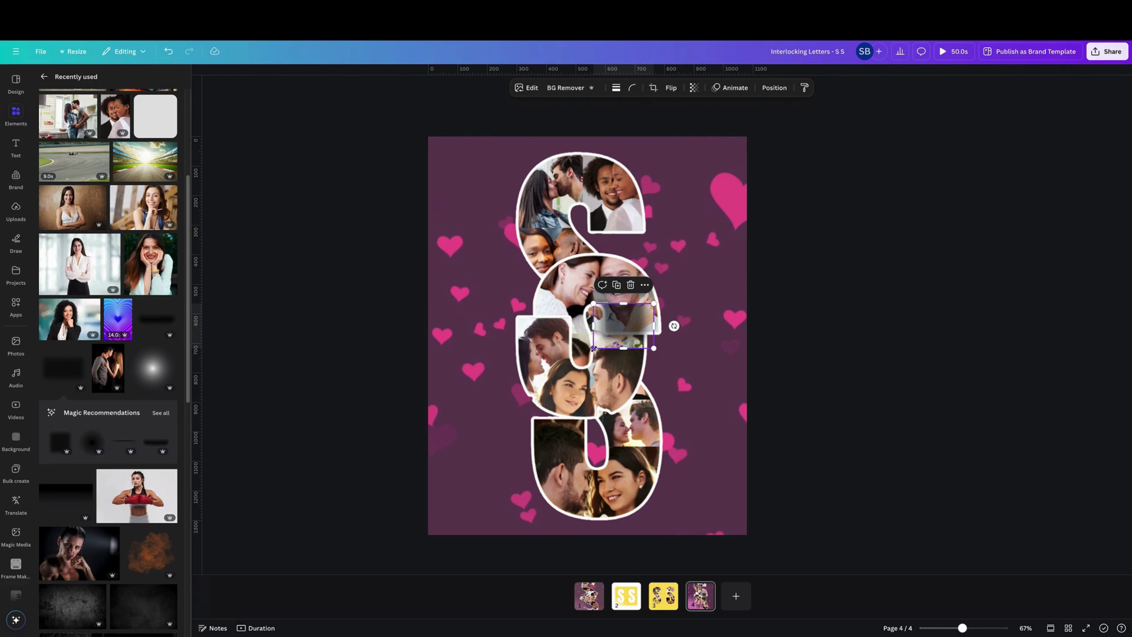
pyautogui.moveTo(594, 348); pyautogui.dragTo(620, 328)
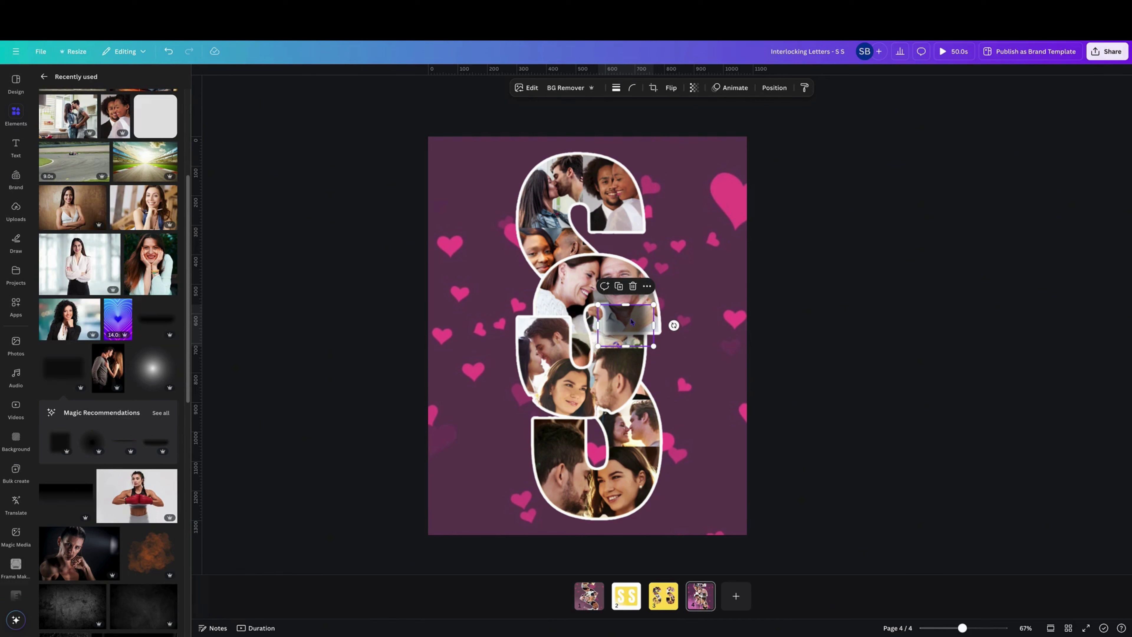
# Send the rectangle drop shadow two layers backward, behind the lower S's upper tip, and nudge it slightly down
pyautogui.rightClick(631, 322)
pyautogui.moveTo(667, 427)
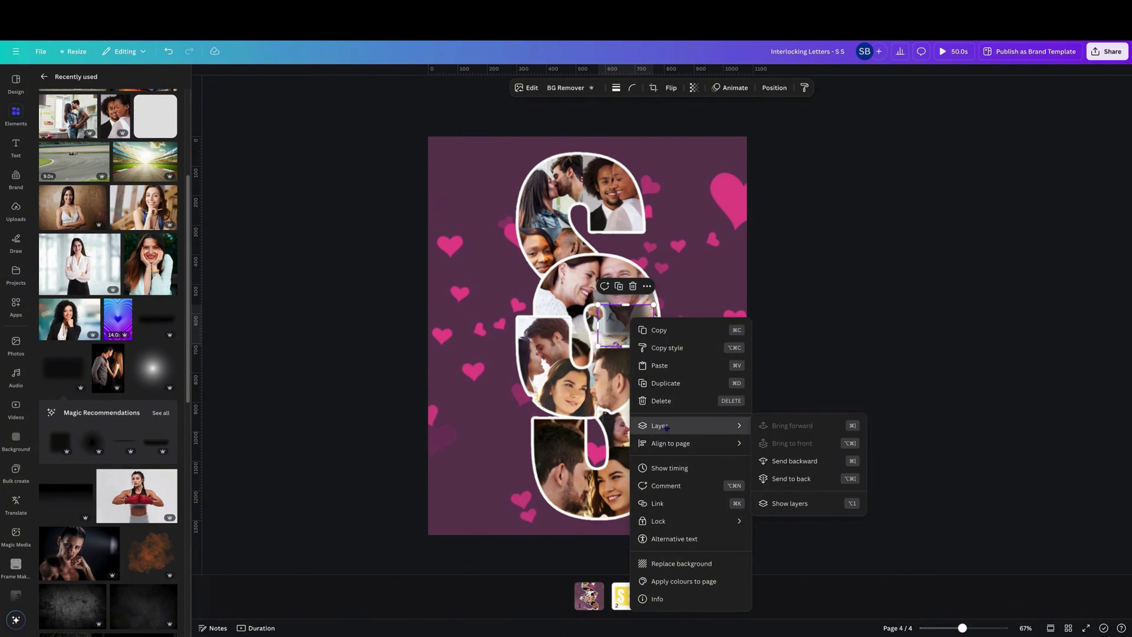
pyautogui.click(804, 465)
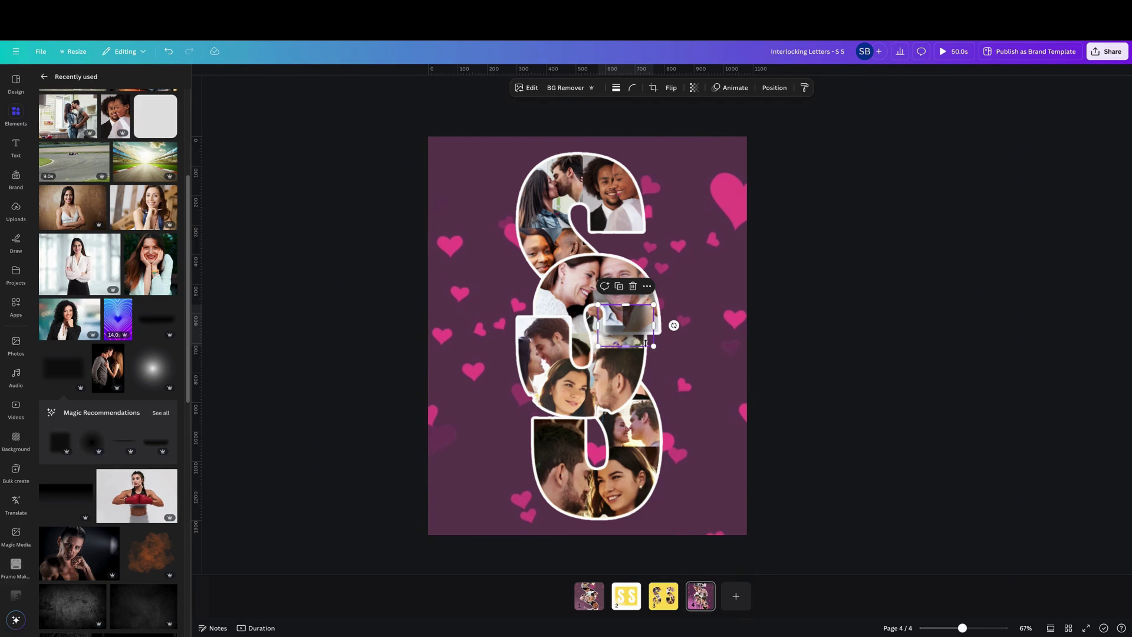
pyautogui.rightClick(639, 320)
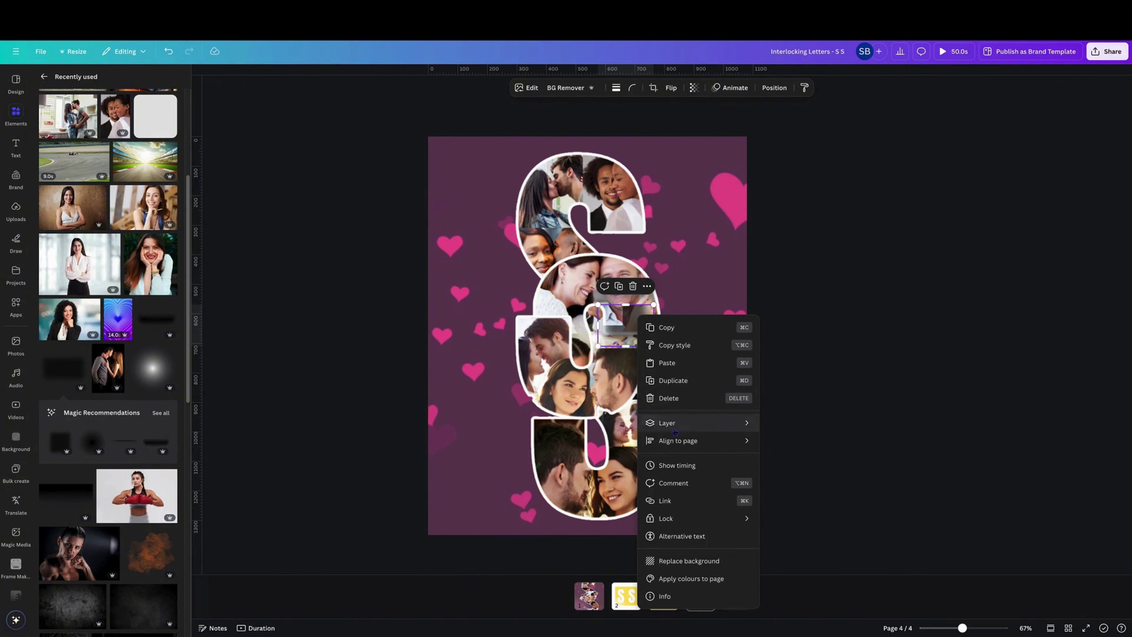
pyautogui.moveTo(667, 423)
pyautogui.click(804, 464)
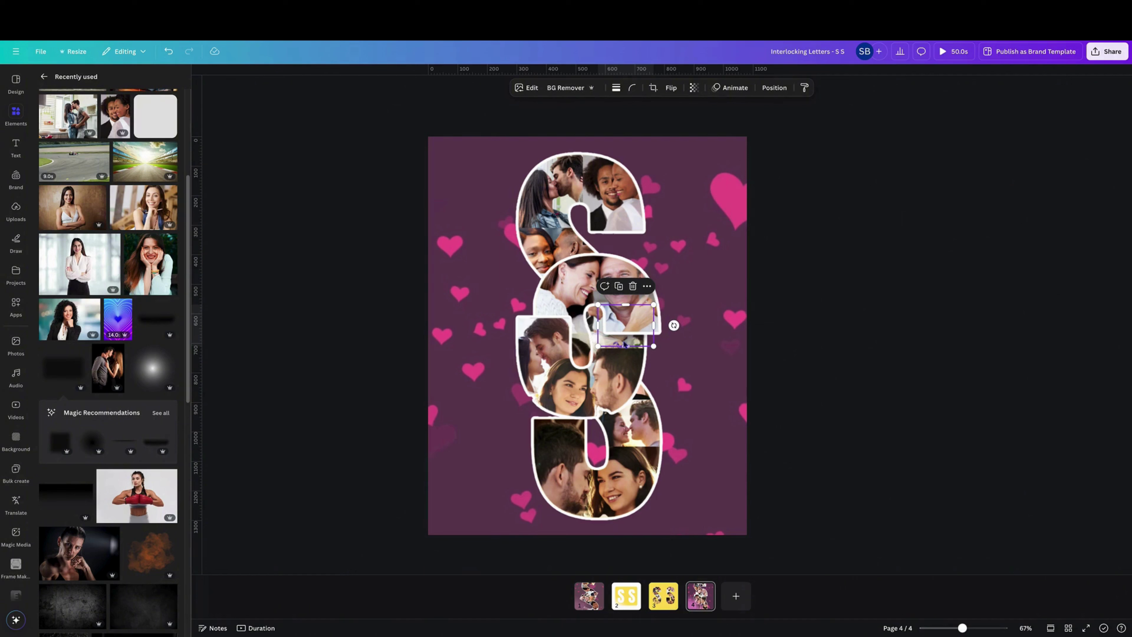
pyautogui.moveTo(625, 342); pyautogui.dragTo(624, 342)
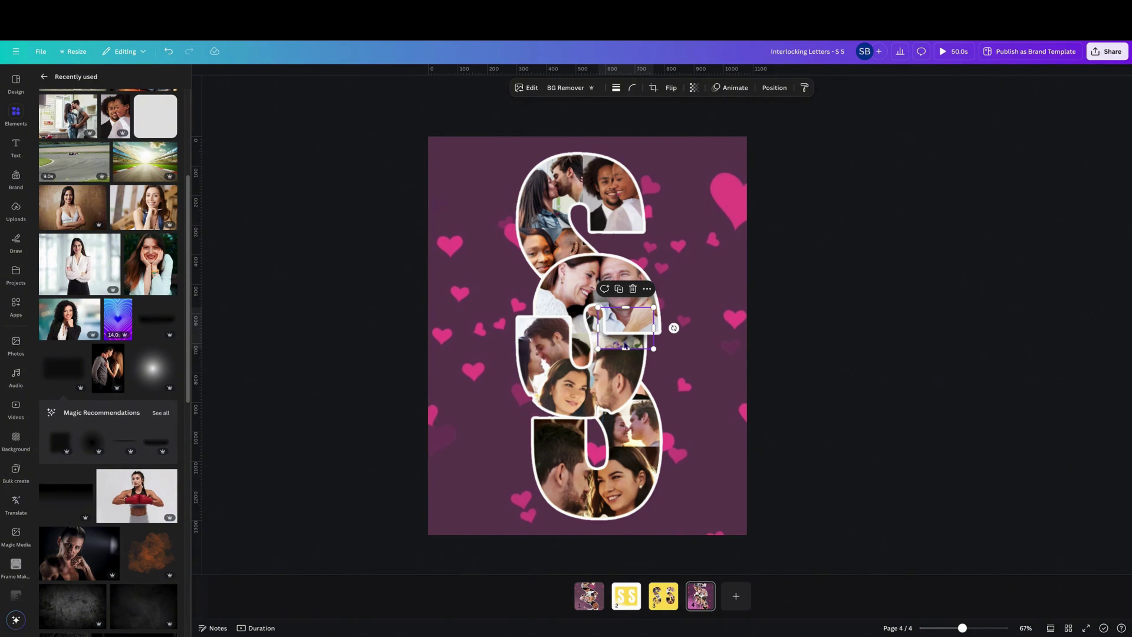
# Add the narrow recently used drop shadow to page 4, tilt and shrink it along the lower S's top curve where it crosses the upper S
pyautogui.click(157, 322)
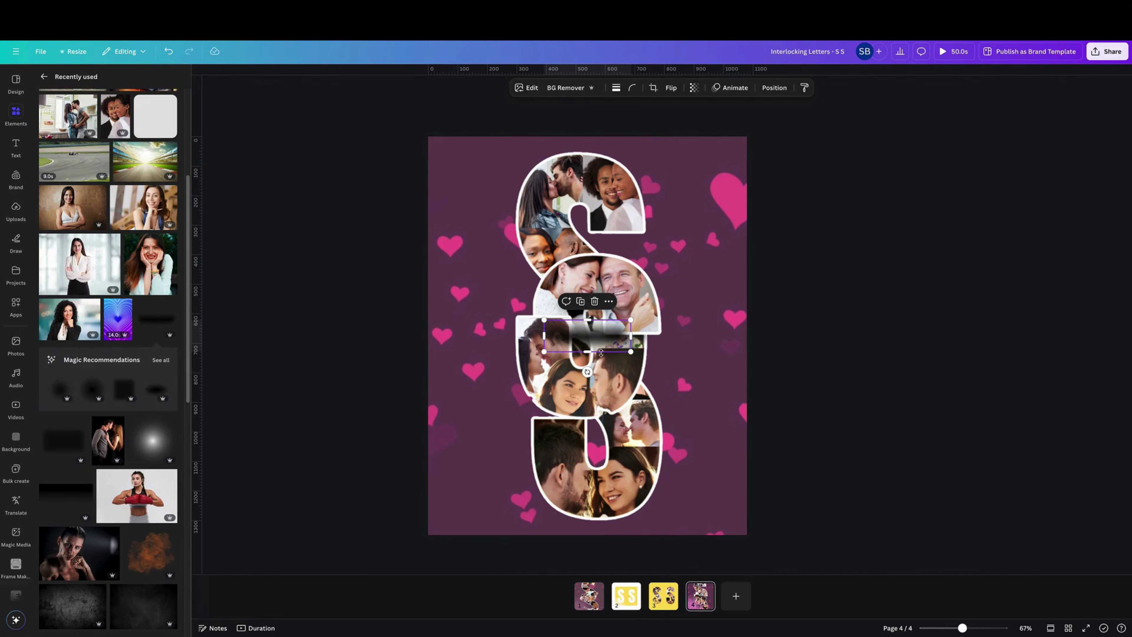
pyautogui.moveTo(587, 375); pyautogui.dragTo(539, 291)
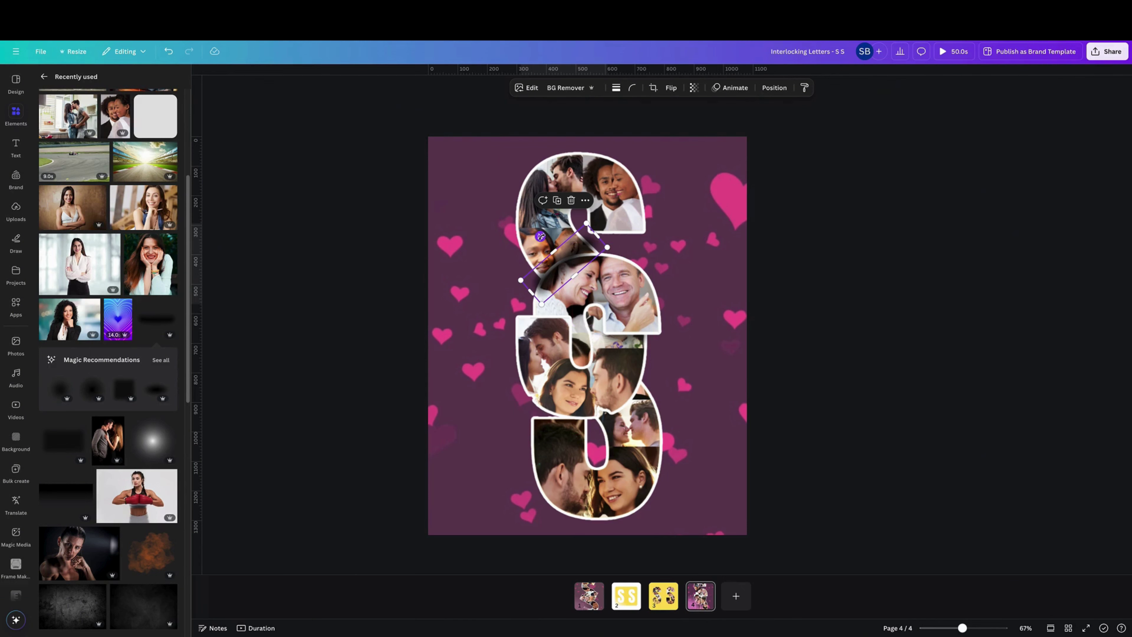
pyautogui.moveTo(541, 237); pyautogui.dragTo(548, 233)
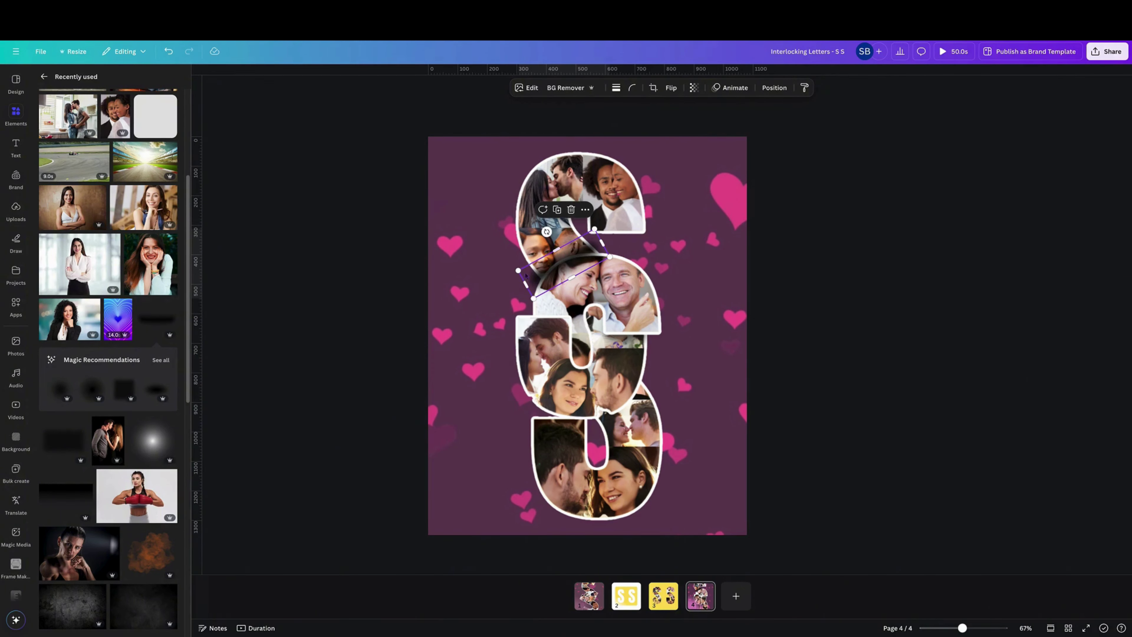
pyautogui.moveTo(534, 297); pyautogui.dragTo(539, 291)
pyautogui.moveTo(610, 256); pyautogui.dragTo(582, 259)
# Send the tilted drop shadow three layers backward so it sits behind the lower S's top curve
pyautogui.rightClick(576, 259)
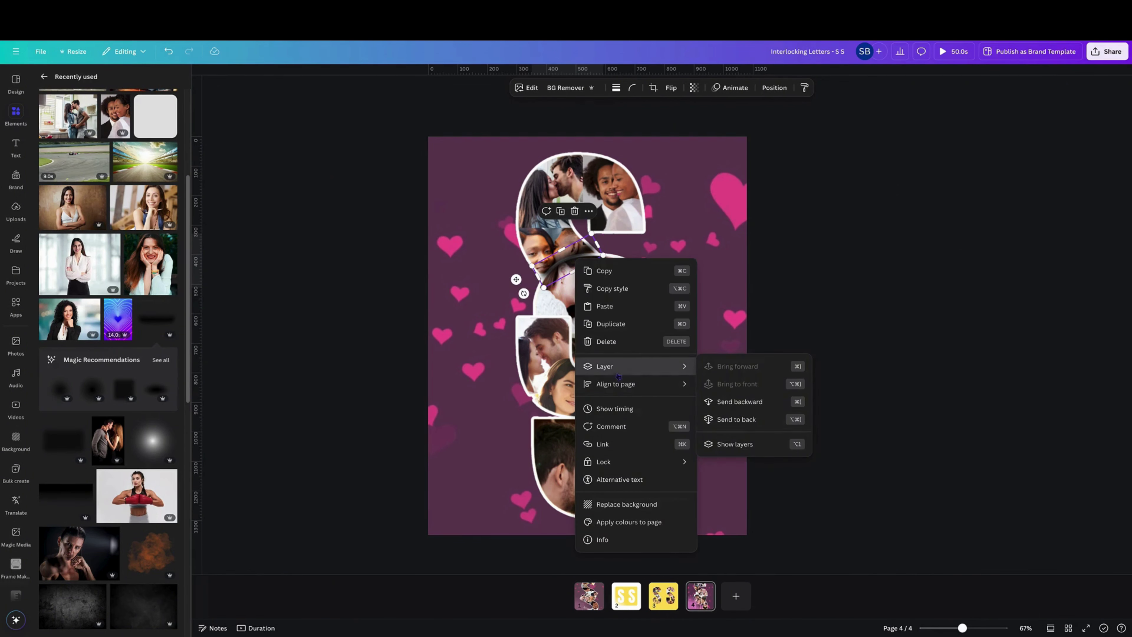
pyautogui.click(748, 403)
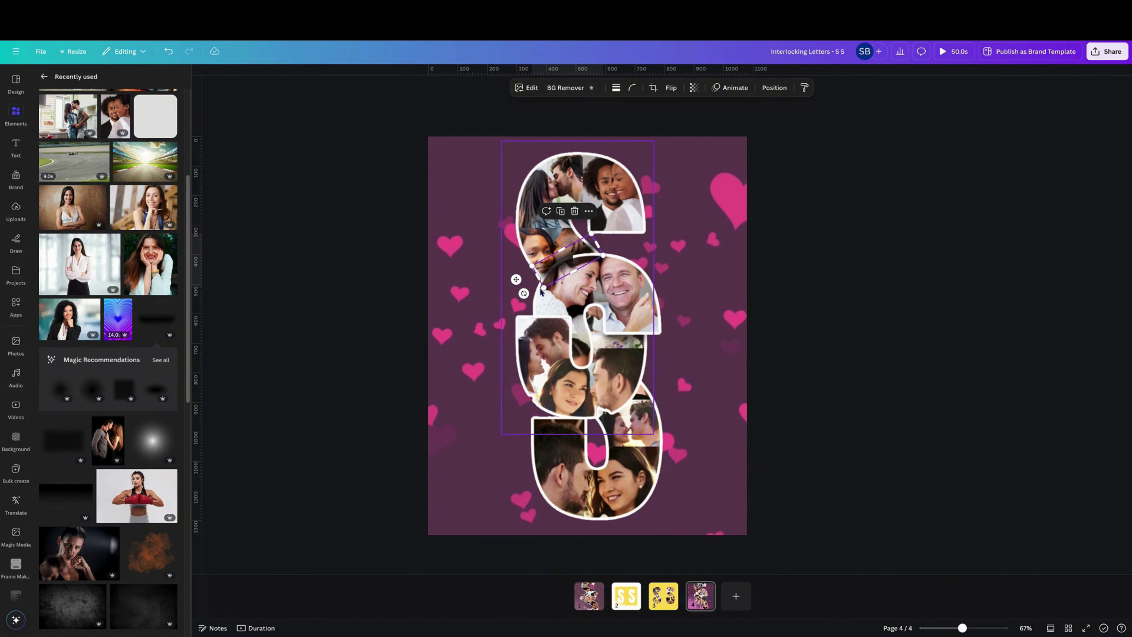
pyautogui.rightClick(557, 266)
pyautogui.moveTo(606, 372)
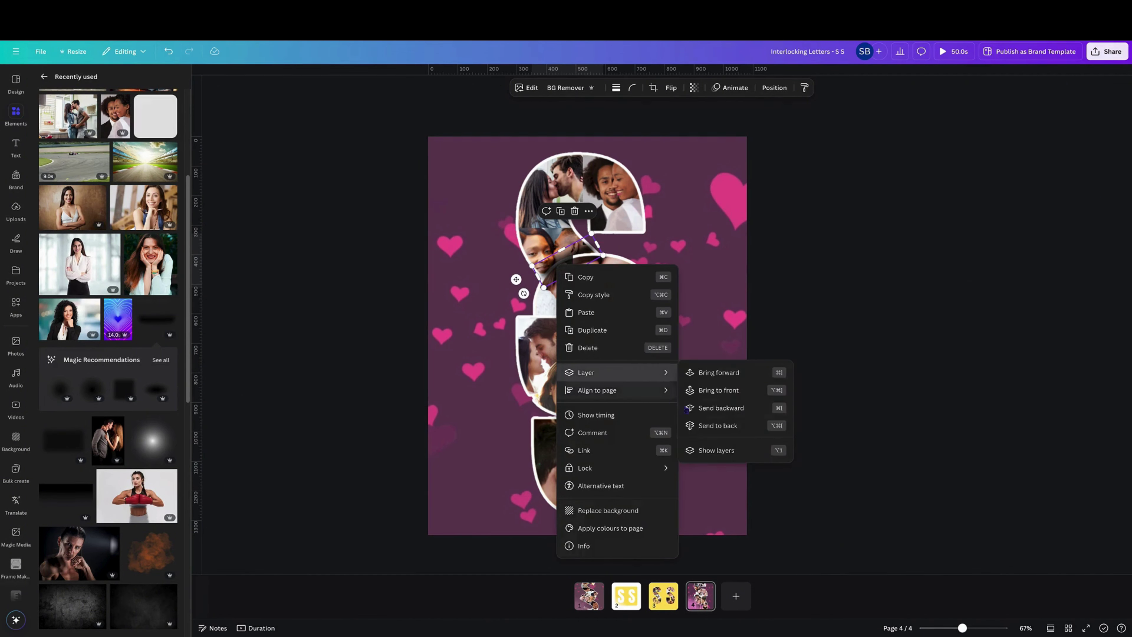
pyautogui.click(731, 424)
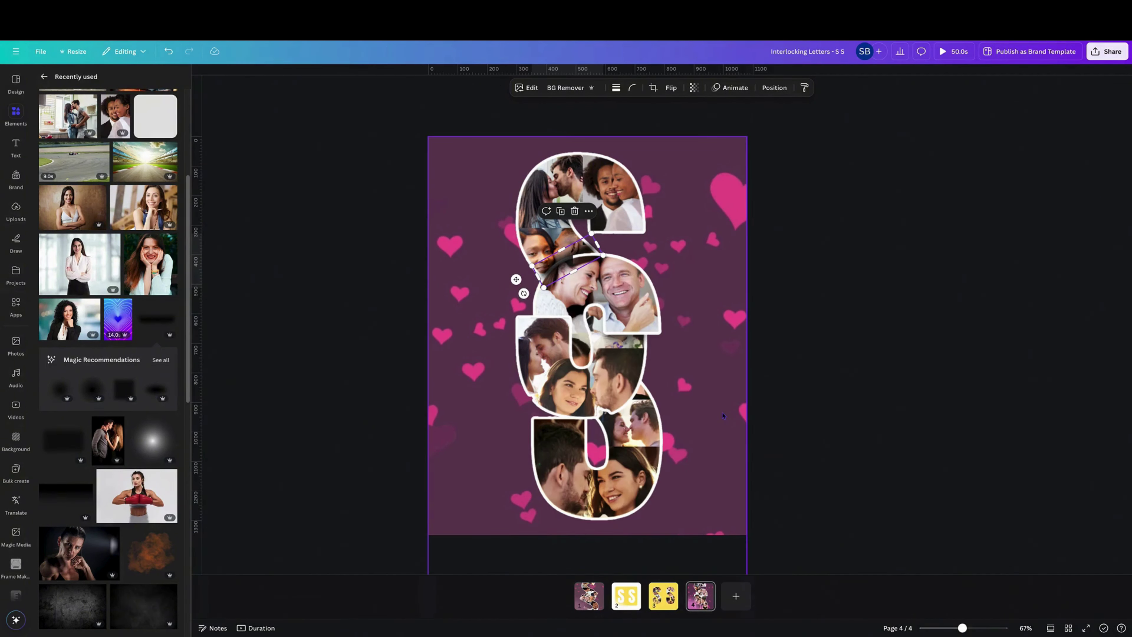
pyautogui.rightClick(561, 266)
pyautogui.moveTo(606, 375)
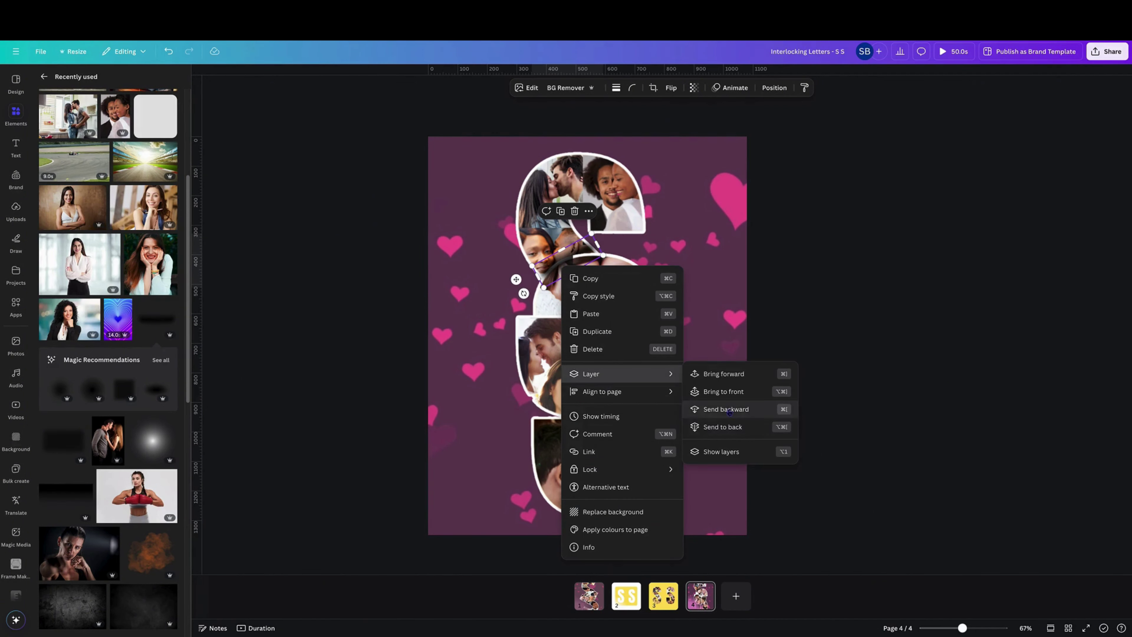
pyautogui.click(720, 409)
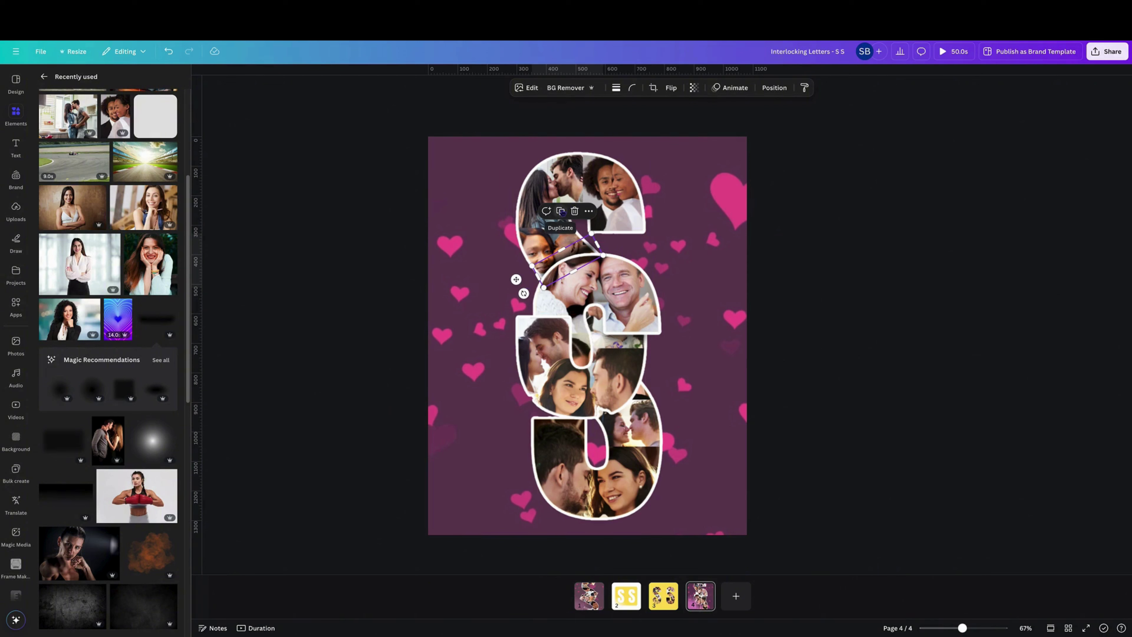
# Duplicate the tilted drop shadow and place the copy, rotated to match, along the upper S's bottom curve over the lower S
pyautogui.moveTo(562, 249); pyautogui.dragTo(598, 318)
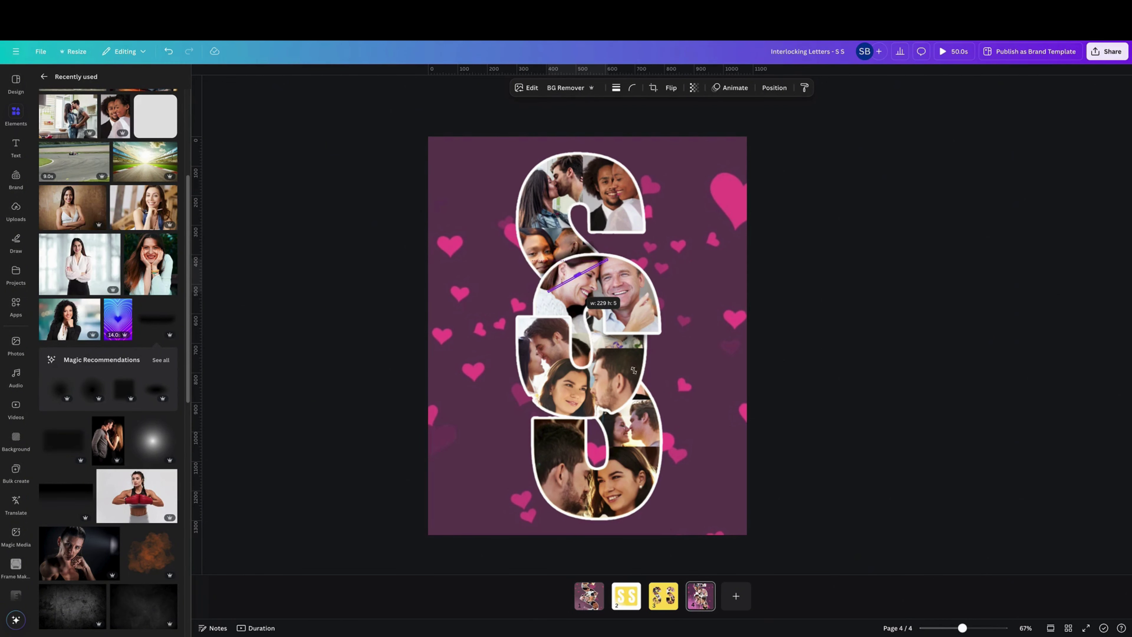
pyautogui.moveTo(632, 404); pyautogui.dragTo(632, 405)
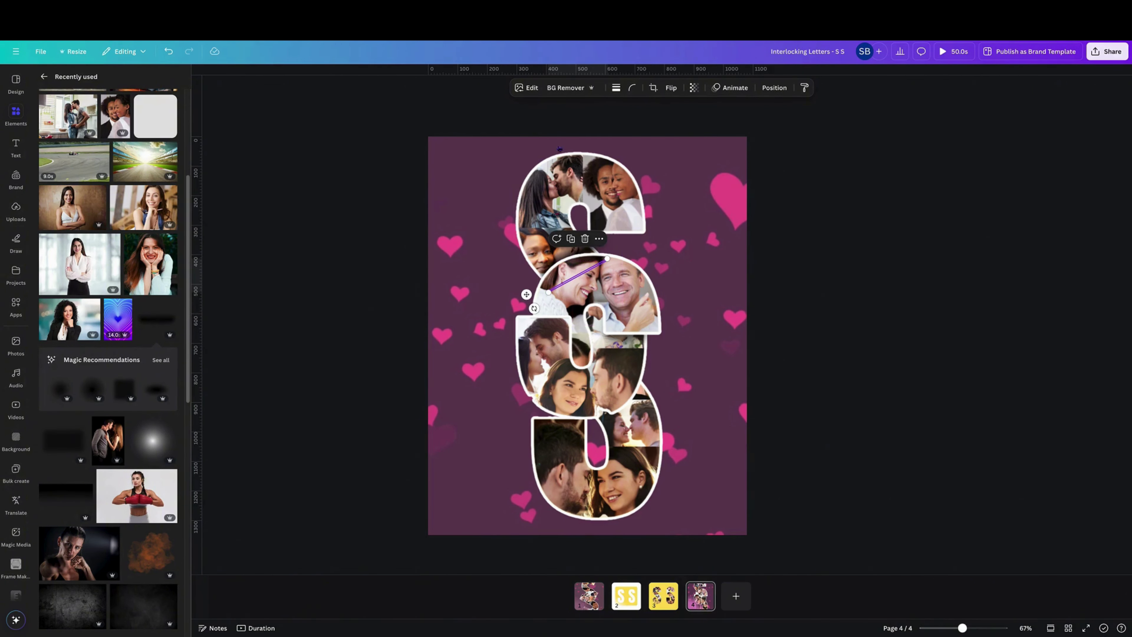
pyautogui.click(168, 50)
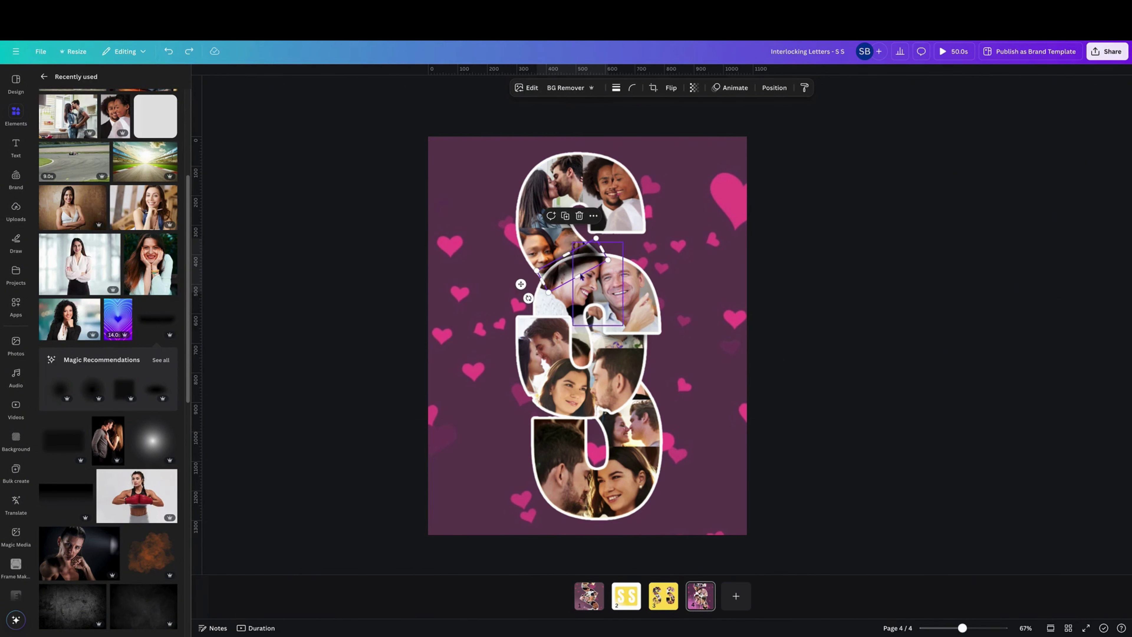
pyautogui.moveTo(567, 279); pyautogui.dragTo(614, 415)
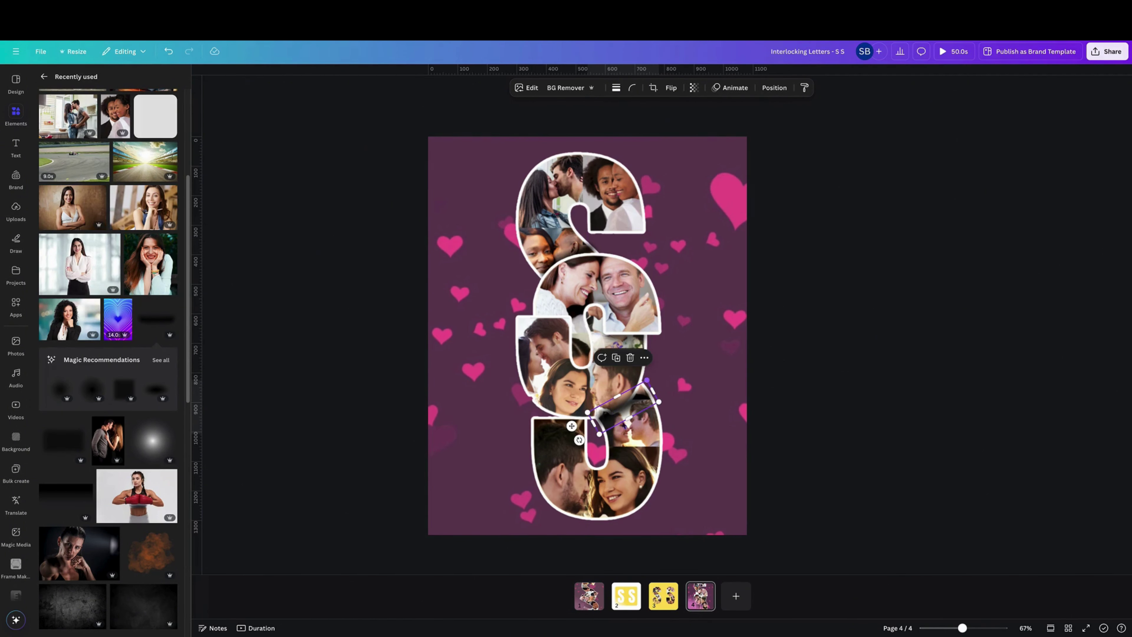
pyautogui.moveTo(580, 440); pyautogui.dragTo(628, 404)
# Send the copied shadow one layer backward, behind the upper S, and adjust its position along the bottom curve
pyautogui.rightClick(628, 404)
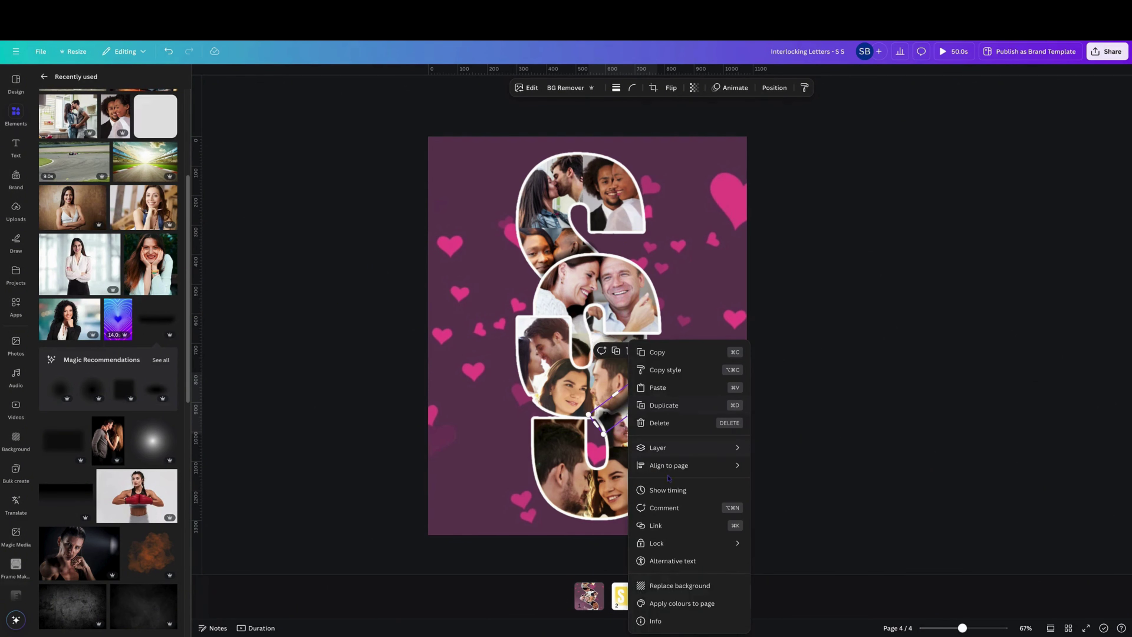
pyautogui.moveTo(711, 454)
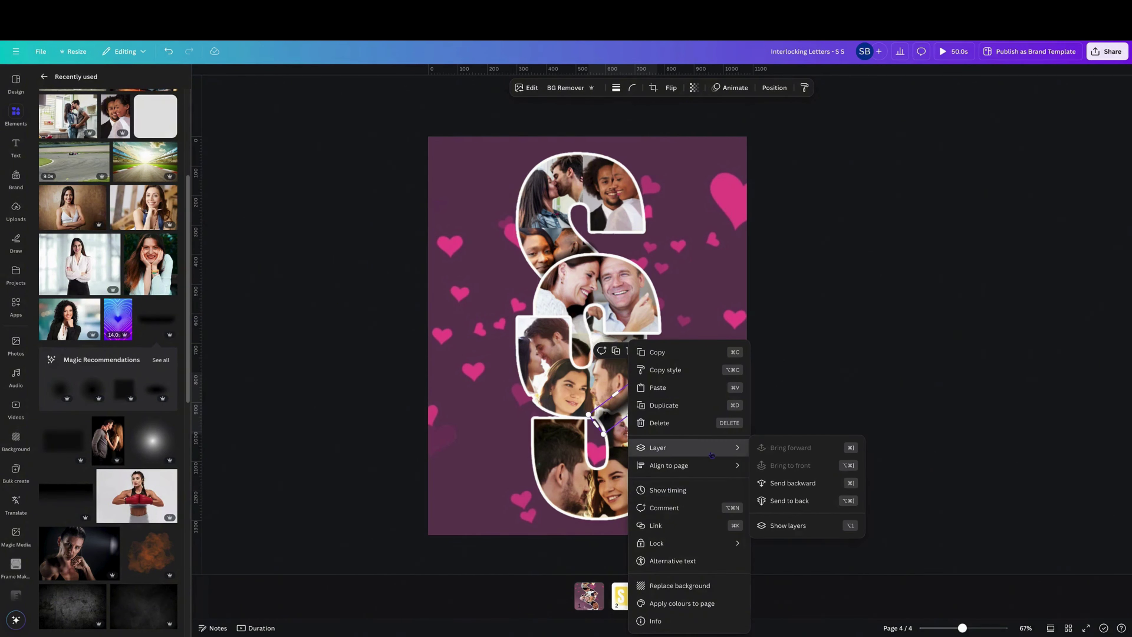
pyautogui.click(792, 483)
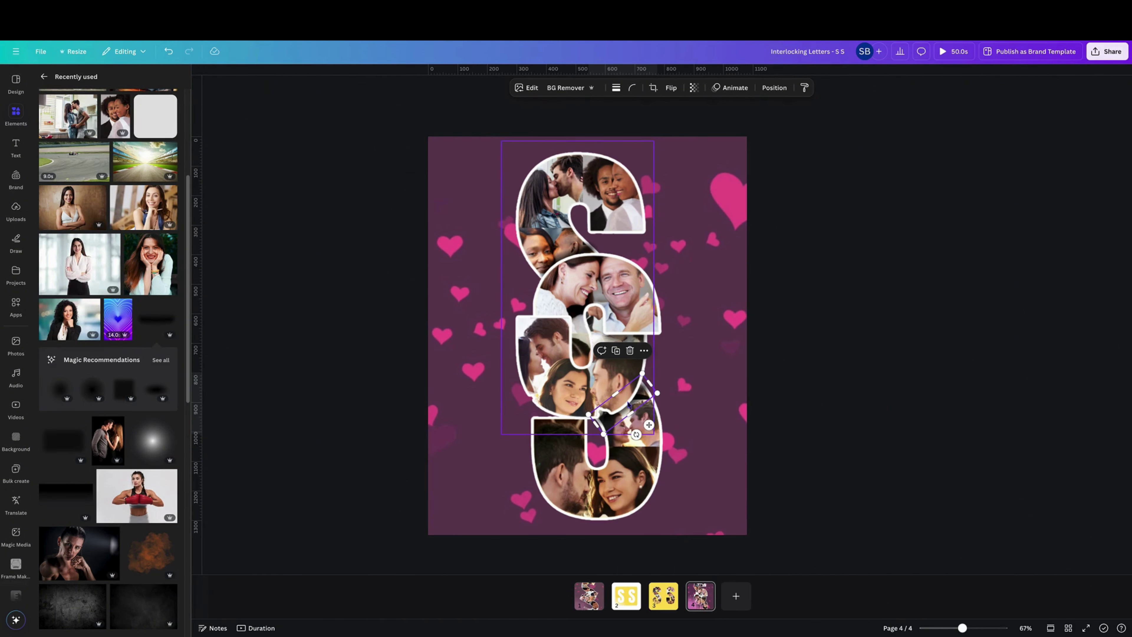
pyautogui.moveTo(629, 402)
pyautogui.mouseDown()
pyautogui.moveTo(658, 393)
pyautogui.moveTo(633, 399)
pyautogui.mouseUp()
pyautogui.click(637, 403)
pyautogui.click(648, 354)
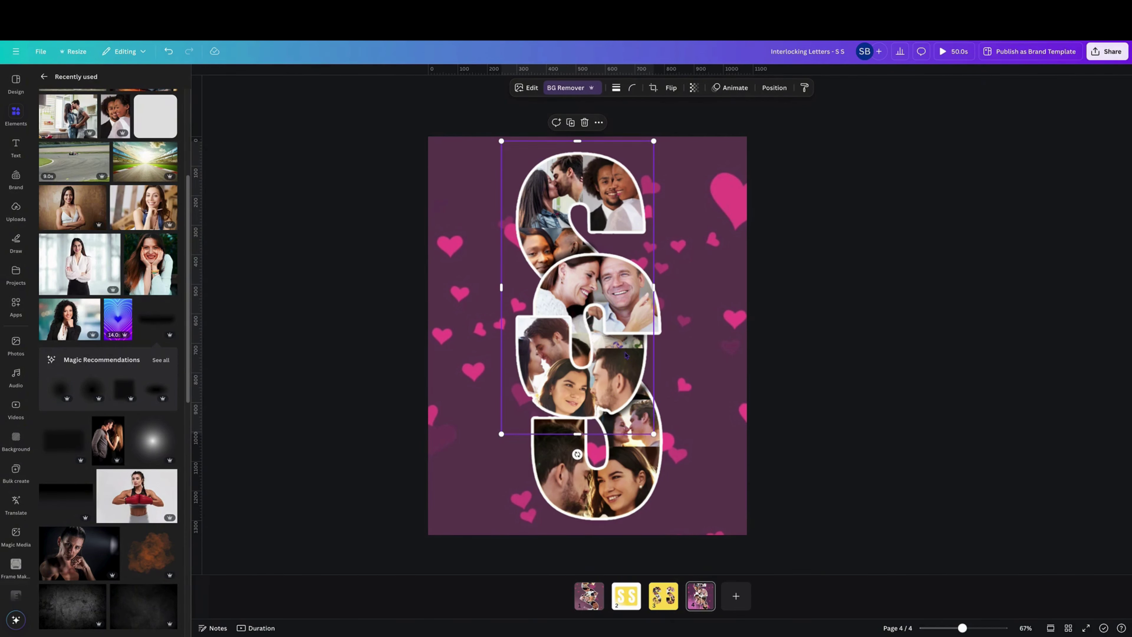
# Duplicate the rectangle drop shadow at the lower S's upper tip and fit a smaller, half-turned copy over the upper S's lower tip
pyautogui.click(626, 325)
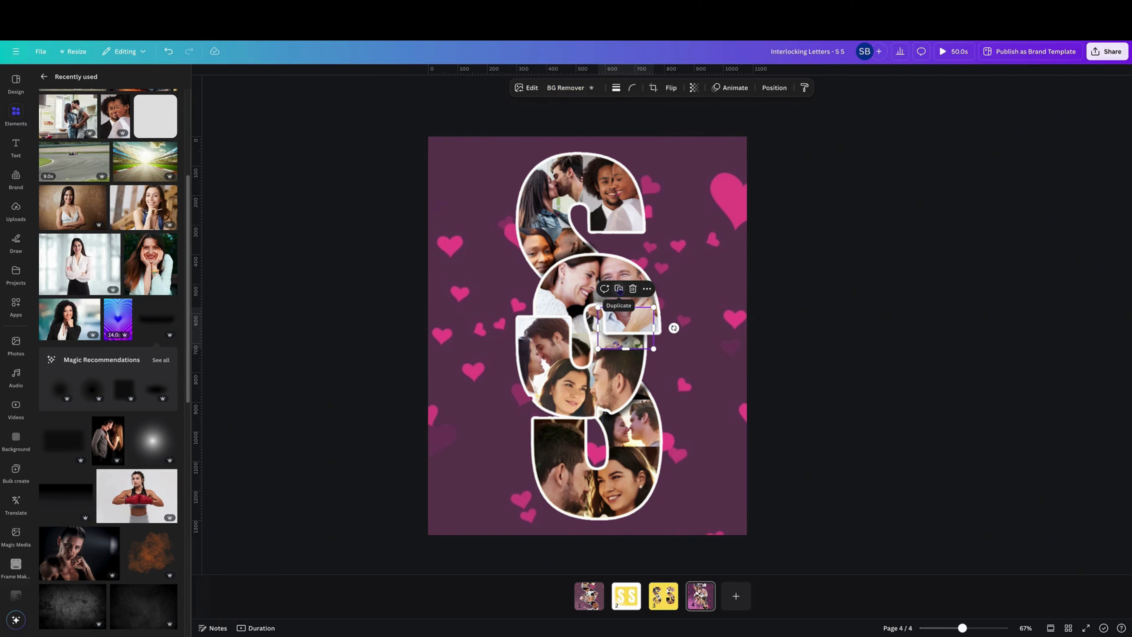
pyautogui.click(620, 289)
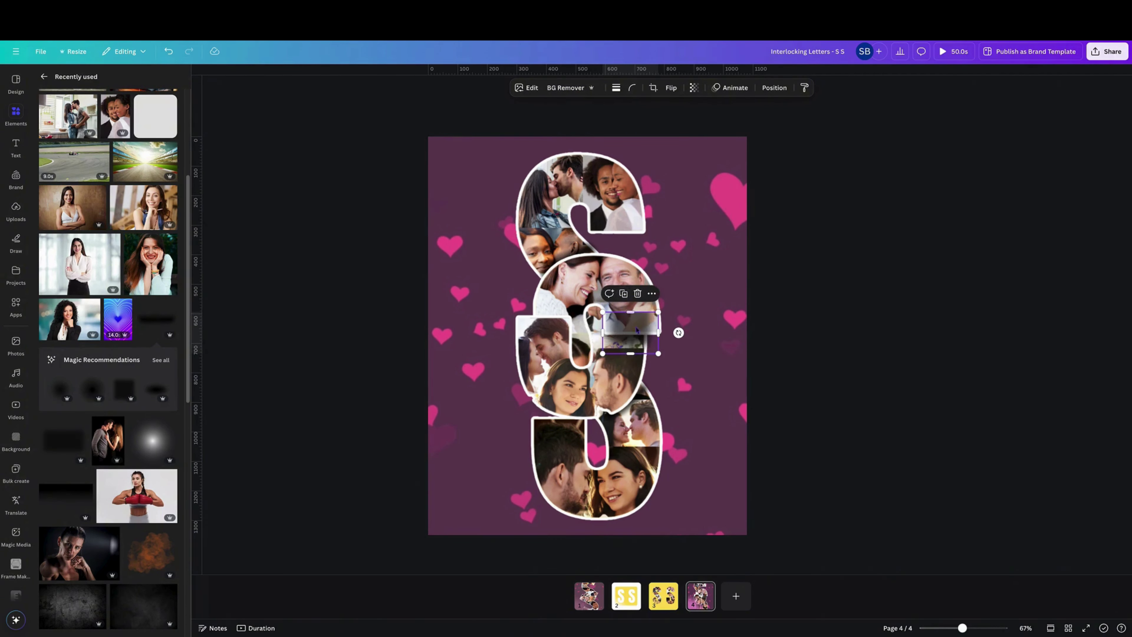
pyautogui.moveTo(626, 330); pyautogui.dragTo(560, 324)
# Send the shadow on the upper S's lower tip three layers backward so it sits behind that letter
pyautogui.rightClick(559, 322)
pyautogui.moveTo(659, 433)
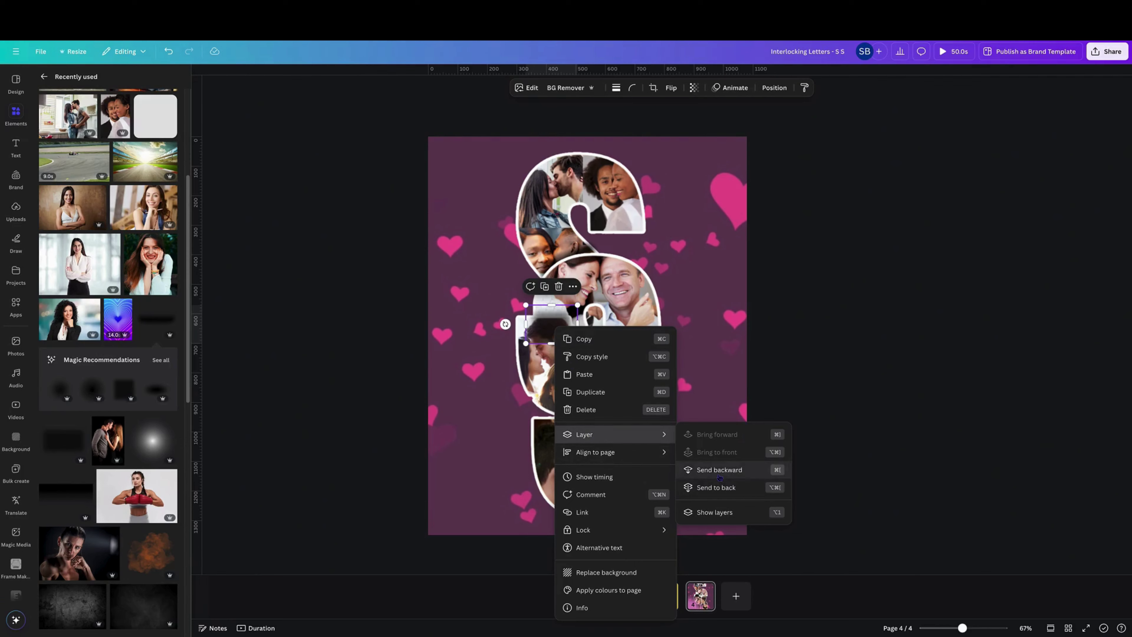
pyautogui.click(713, 470)
pyautogui.rightClick(554, 330)
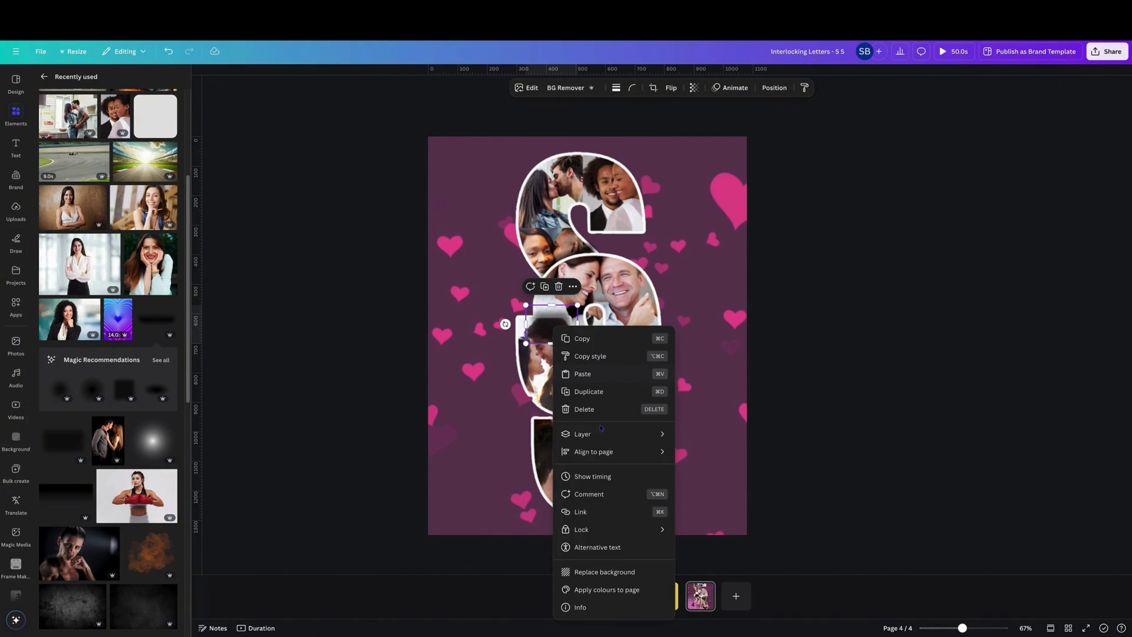
pyautogui.click(712, 467)
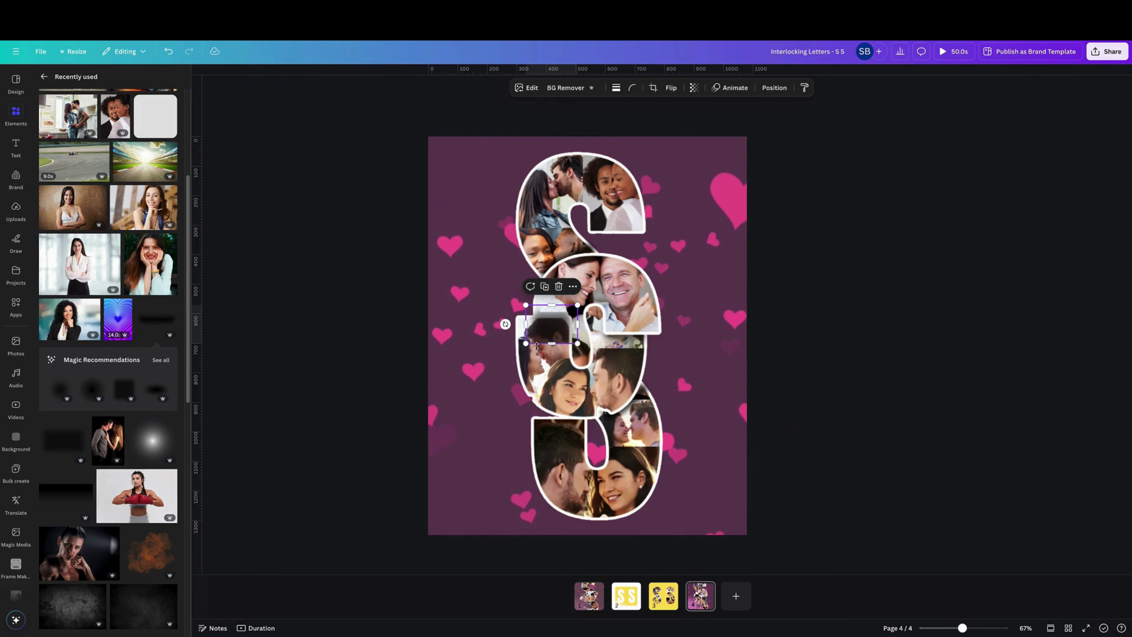
pyautogui.rightClick(544, 330)
pyautogui.moveTo(611, 440)
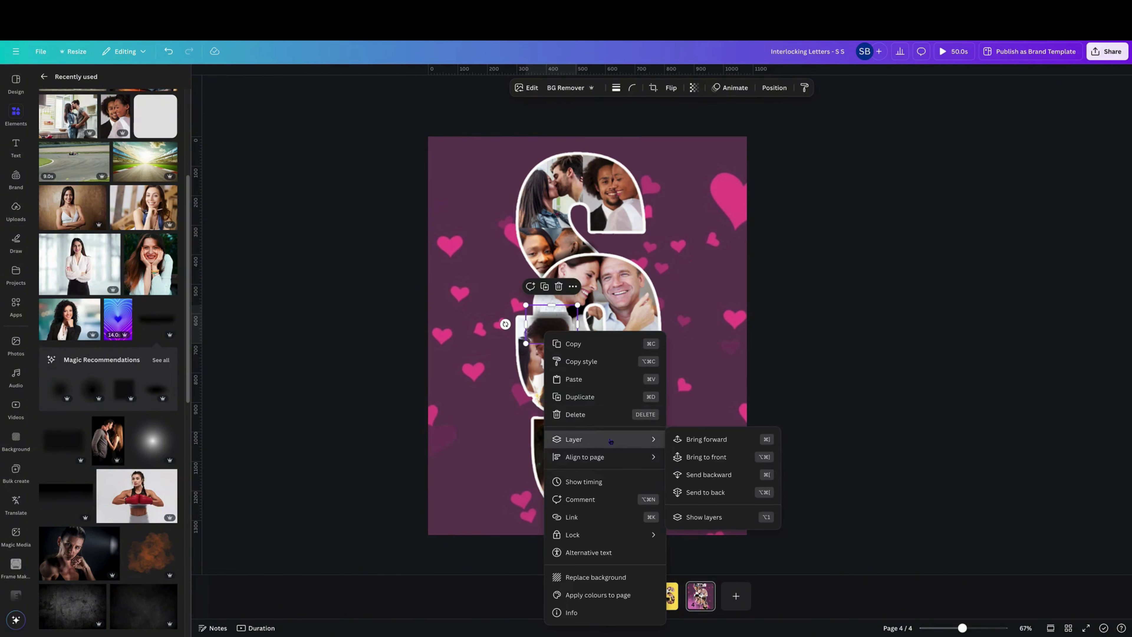
pyautogui.click(709, 474)
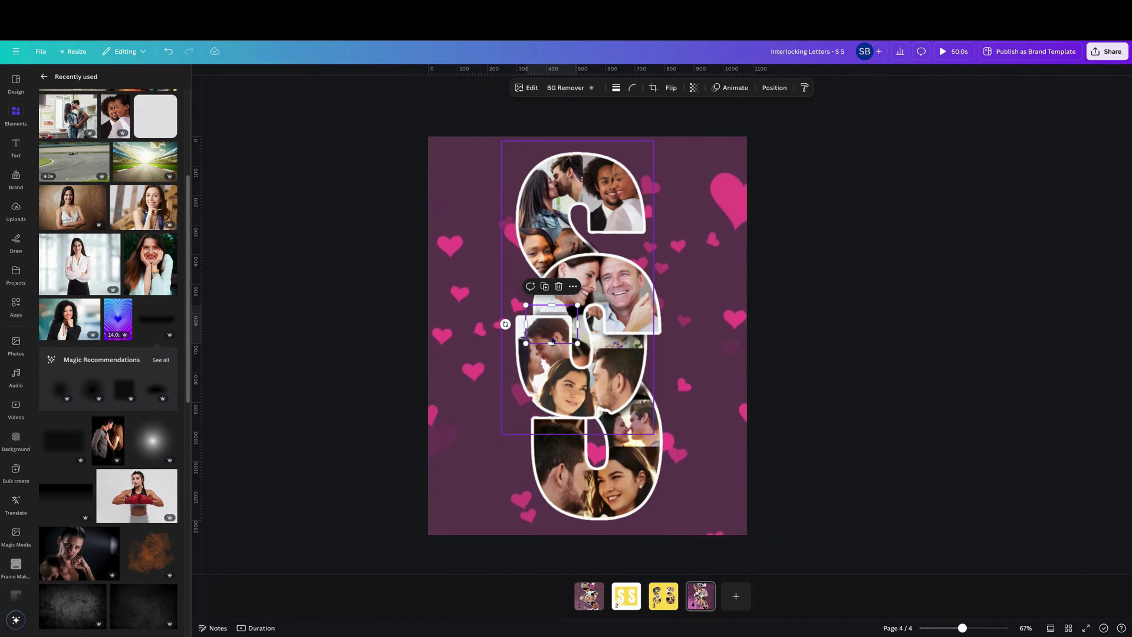
# Nudge the shadow behind the upper S's lower tip slightly down and left, and clear the selection
pyautogui.moveTo(555, 332); pyautogui.dragTo(553, 329)
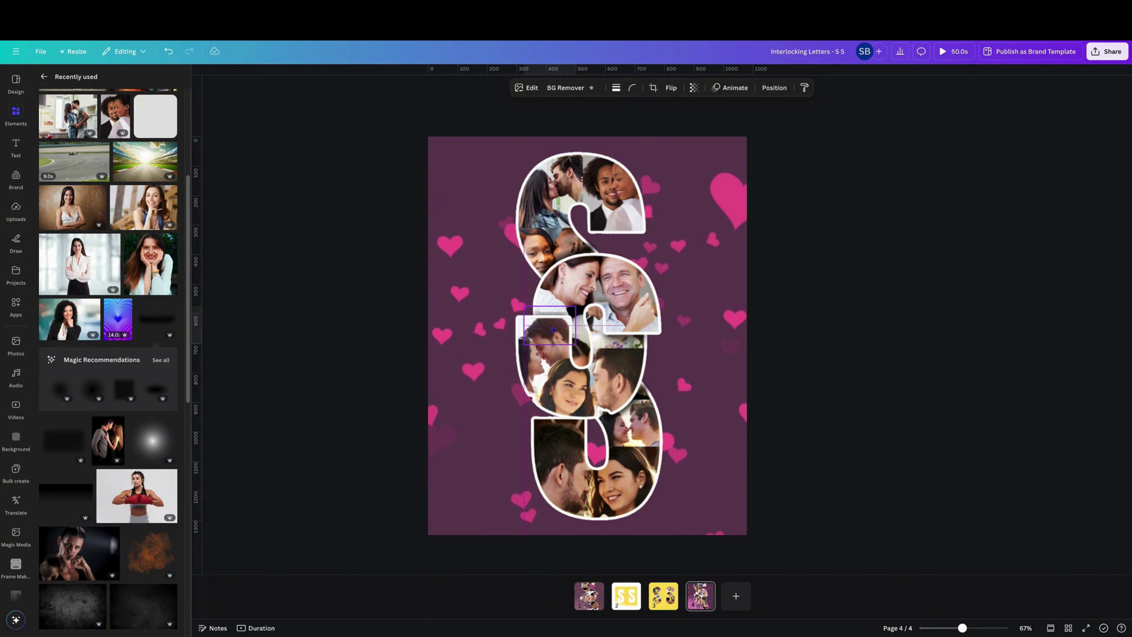
pyautogui.moveTo(553, 330); pyautogui.dragTo(553, 331)
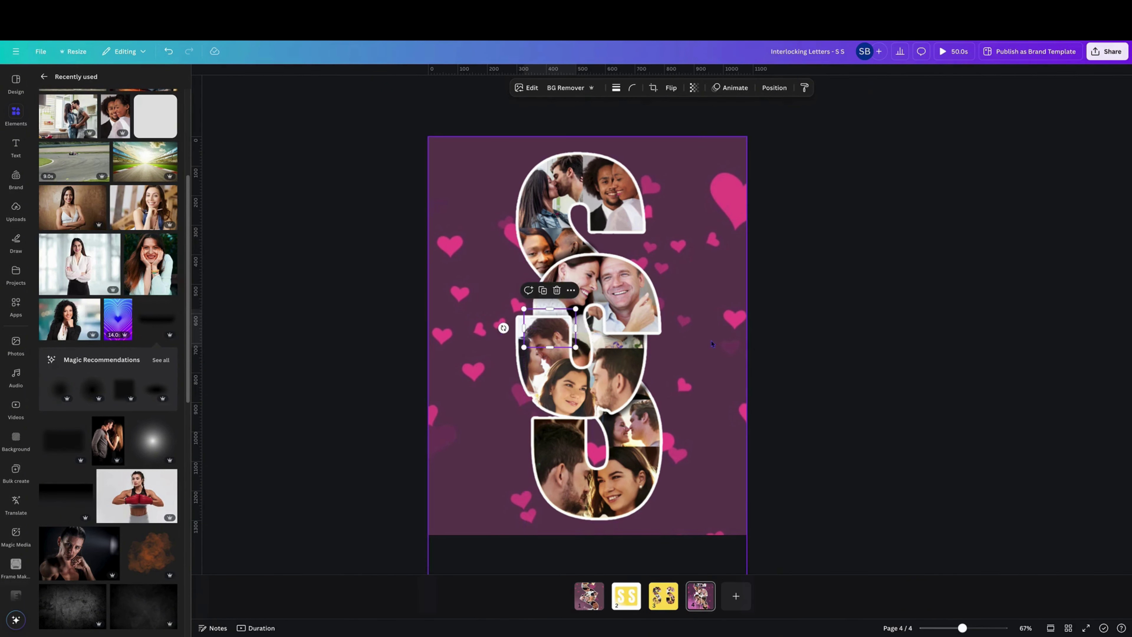
pyautogui.click(673, 335)
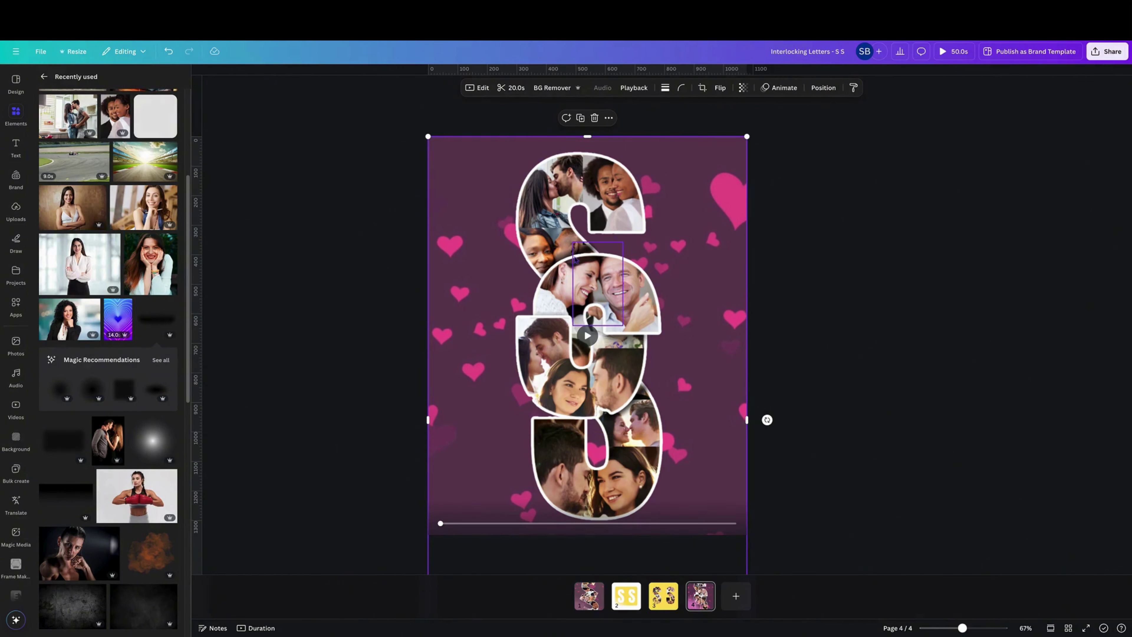
pyautogui.click(760, 349)
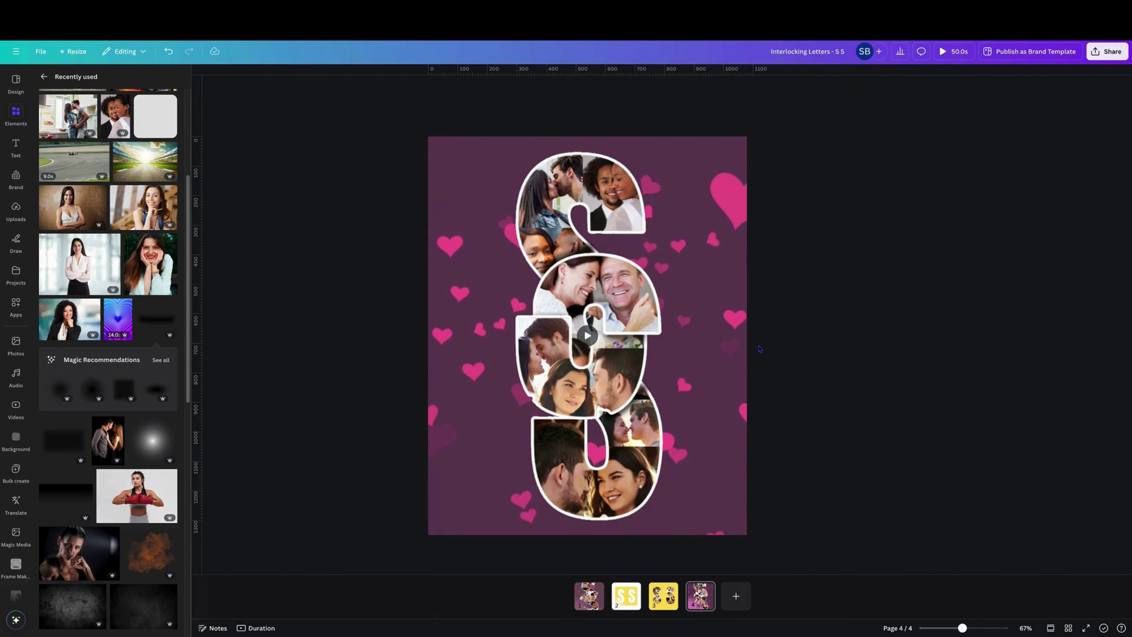